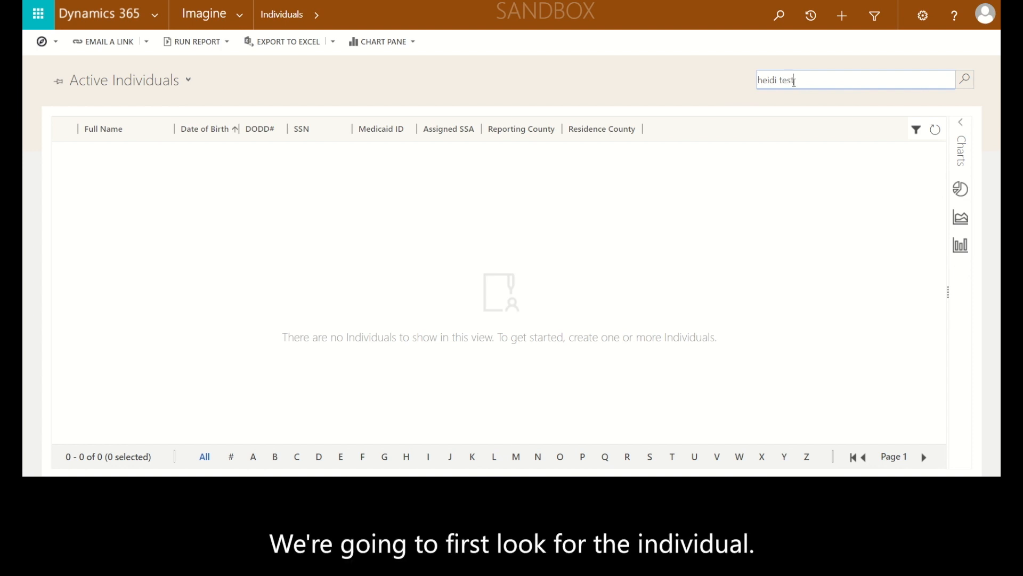
Search the active individuals by the person's full name and open the matching record
text(t)
key(Return)
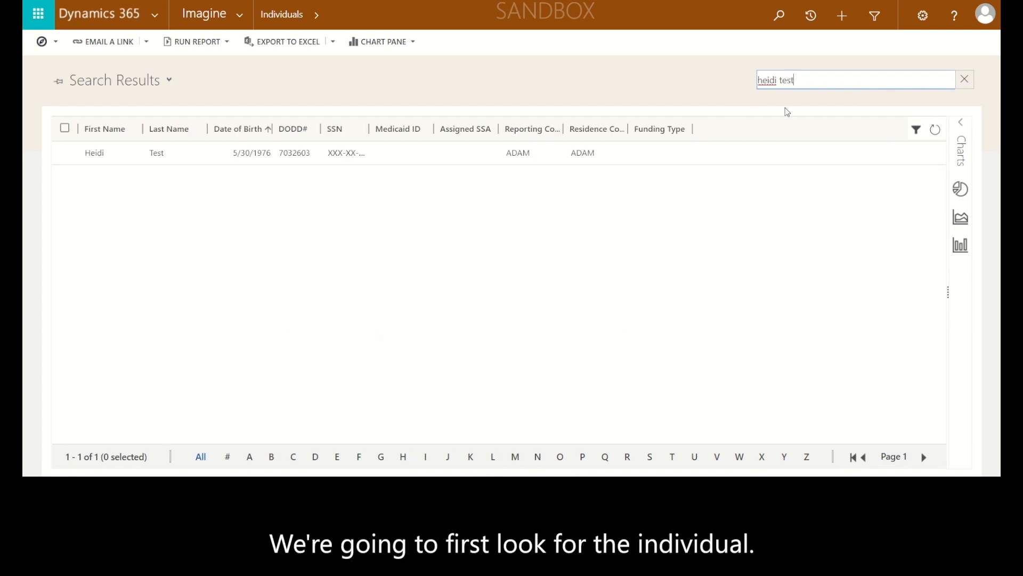
double_click(677, 155)
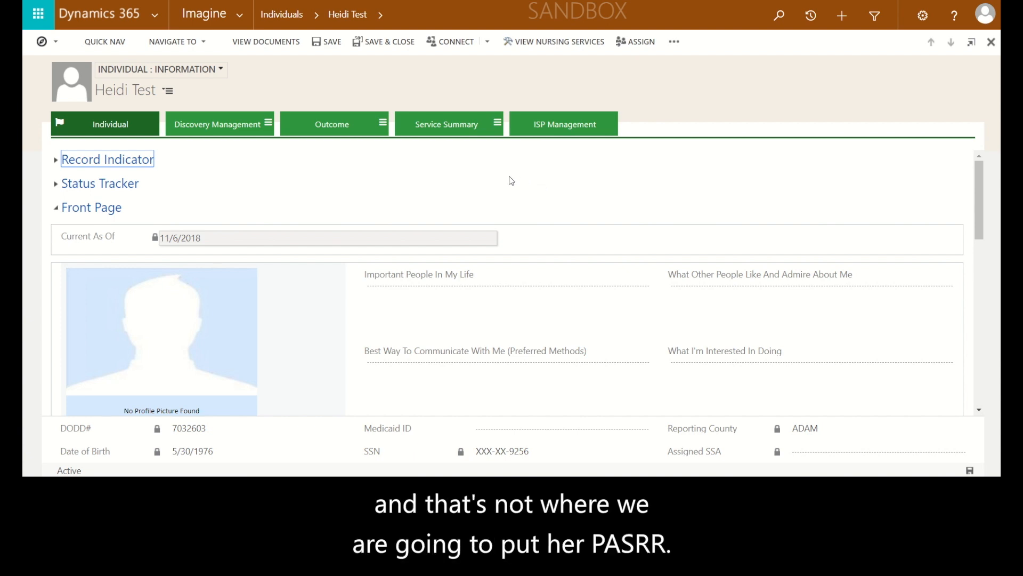
Switch the individual's record to the Assessment Center, collapse DDP - ICF, expand PASRR and start a new assessment
click(221, 70)
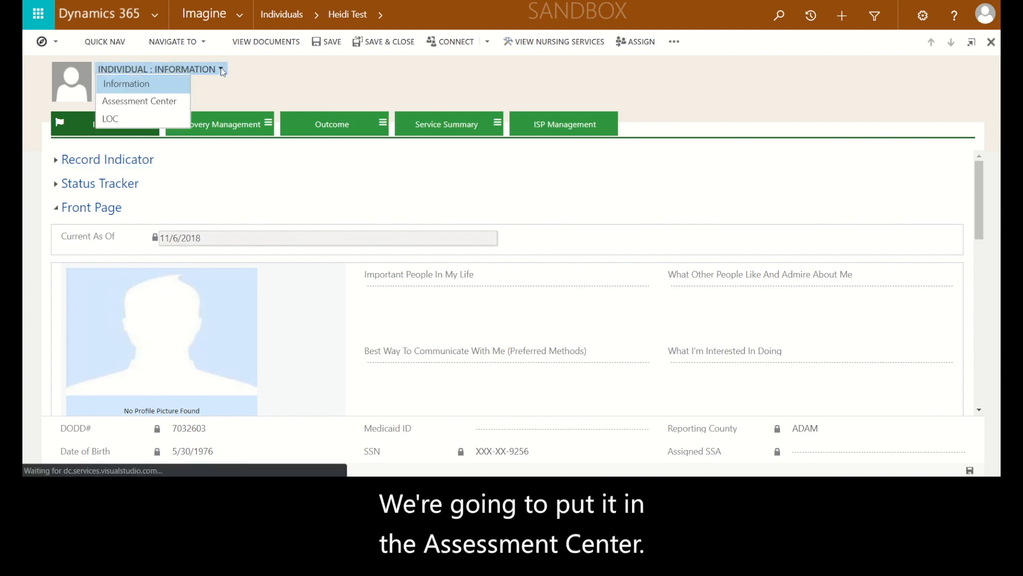
click(159, 105)
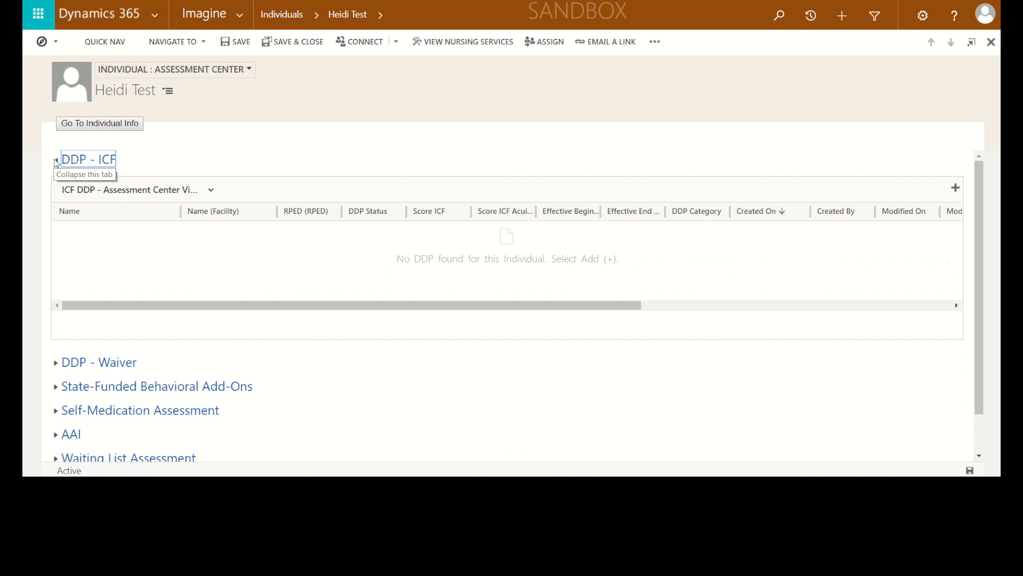
click(56, 160)
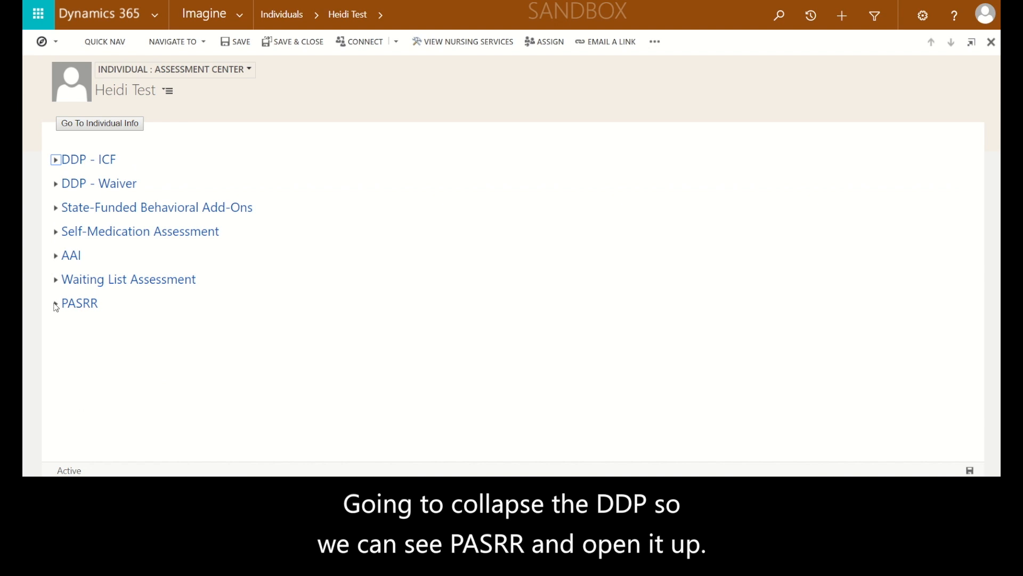
click(56, 304)
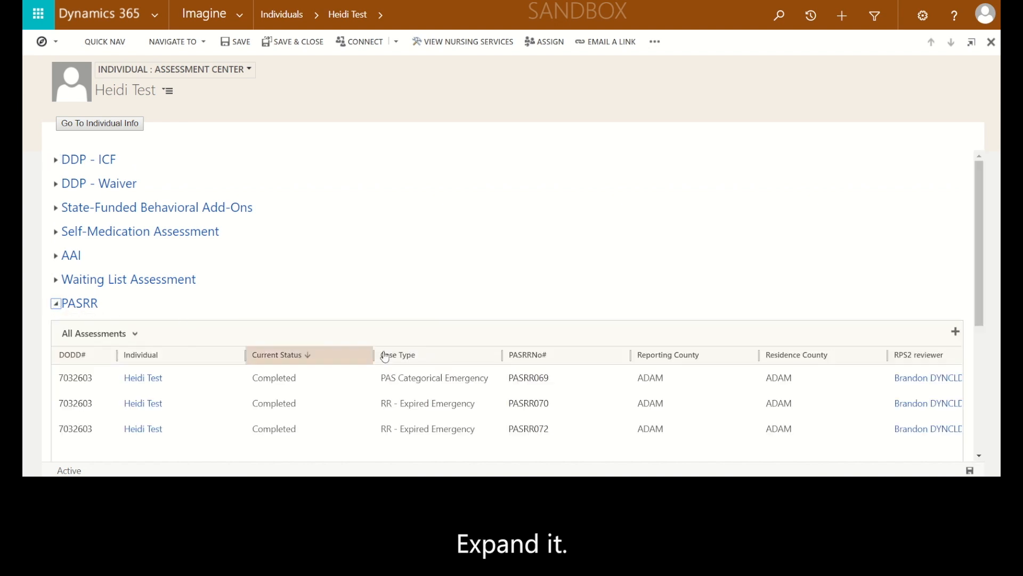
click(956, 334)
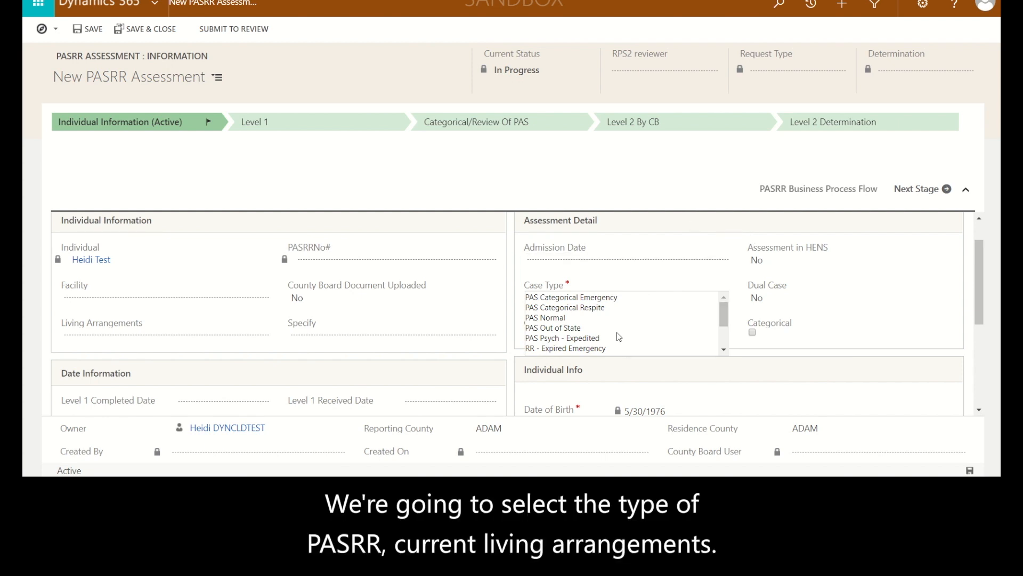
Set the assessment's case type to PAS Normal and the living arrangements to Living with Family
click(564, 319)
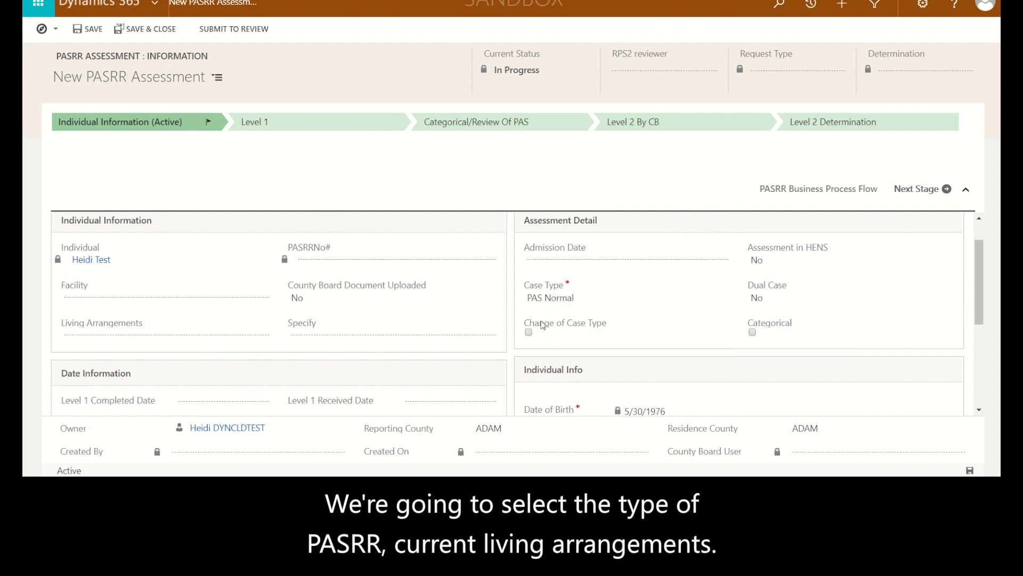
click(255, 337)
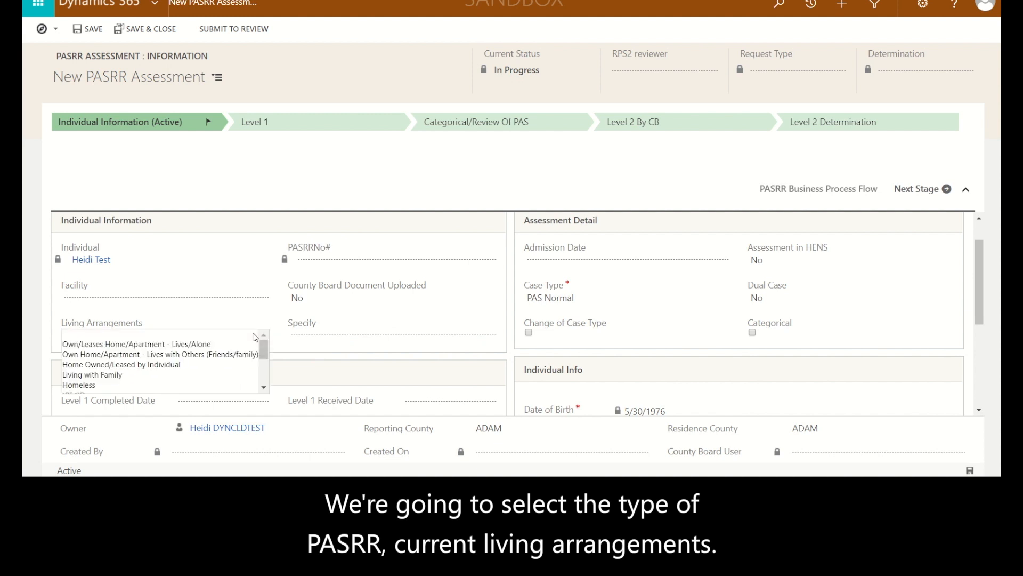
click(124, 376)
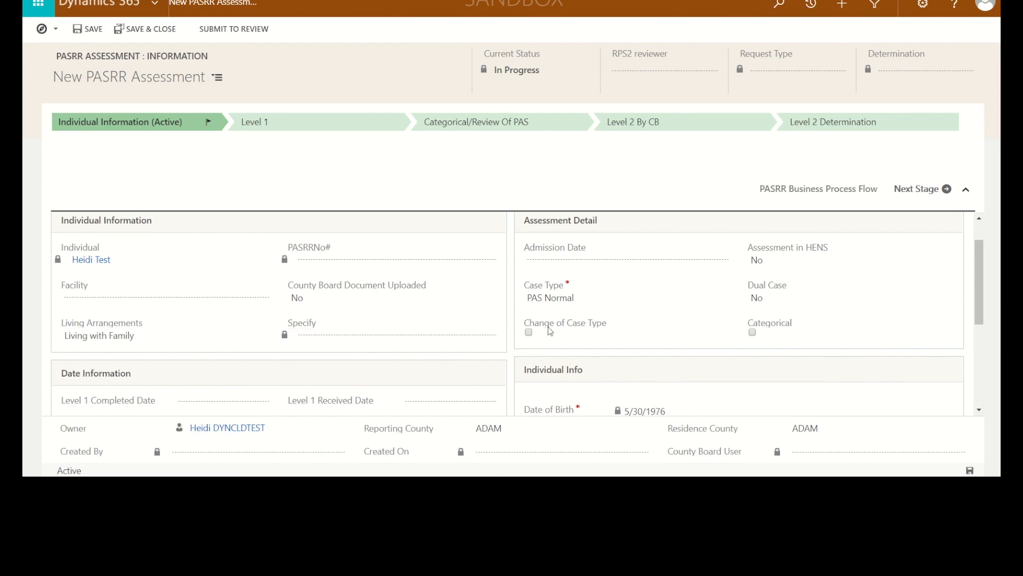
Set the Level 1 Completed Date to 11/12/2018 and the Level 1 Received Date to 11/13/2018
scroll(550, 330, down, 1)
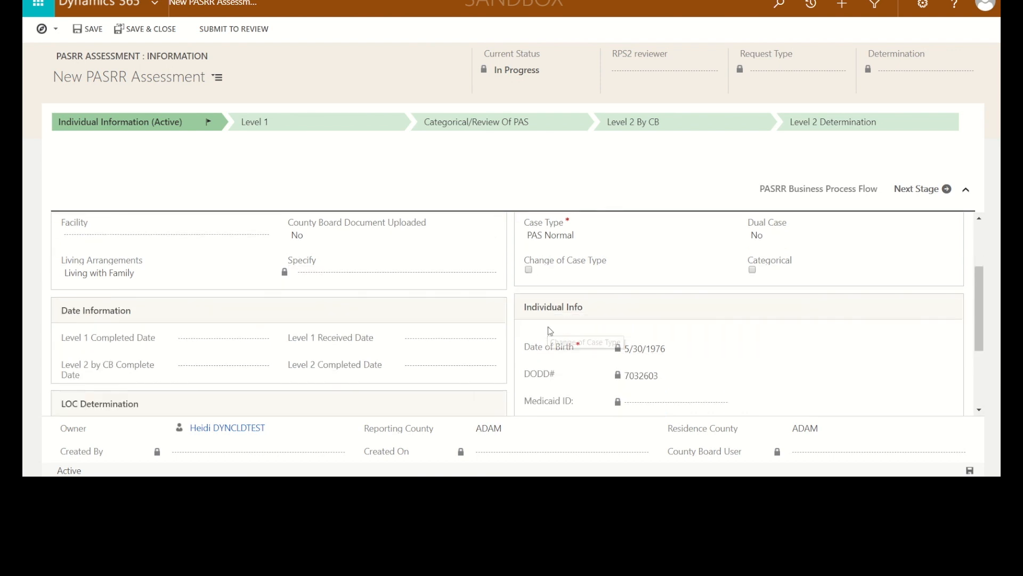
click(245, 344)
click(247, 341)
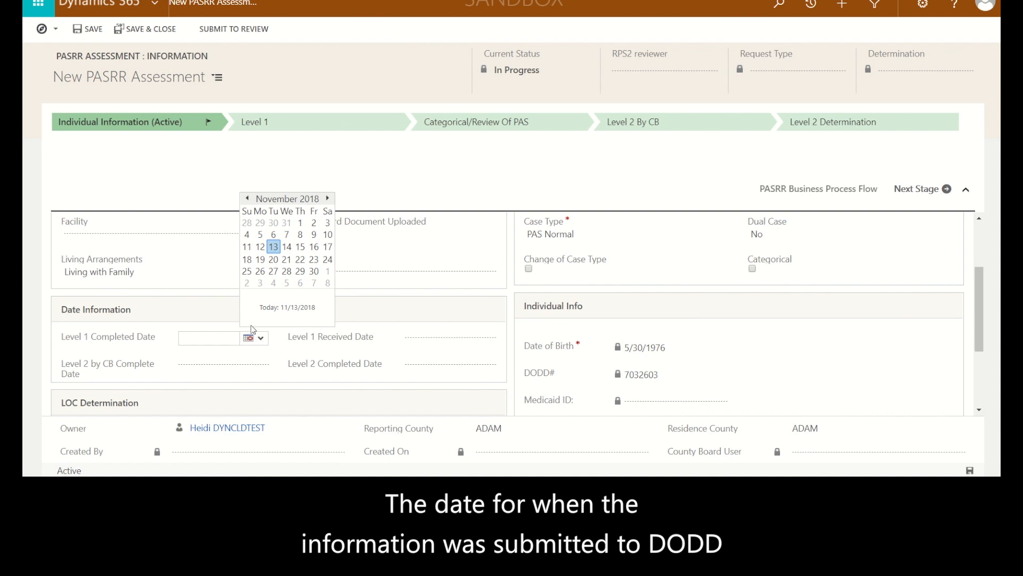
click(260, 248)
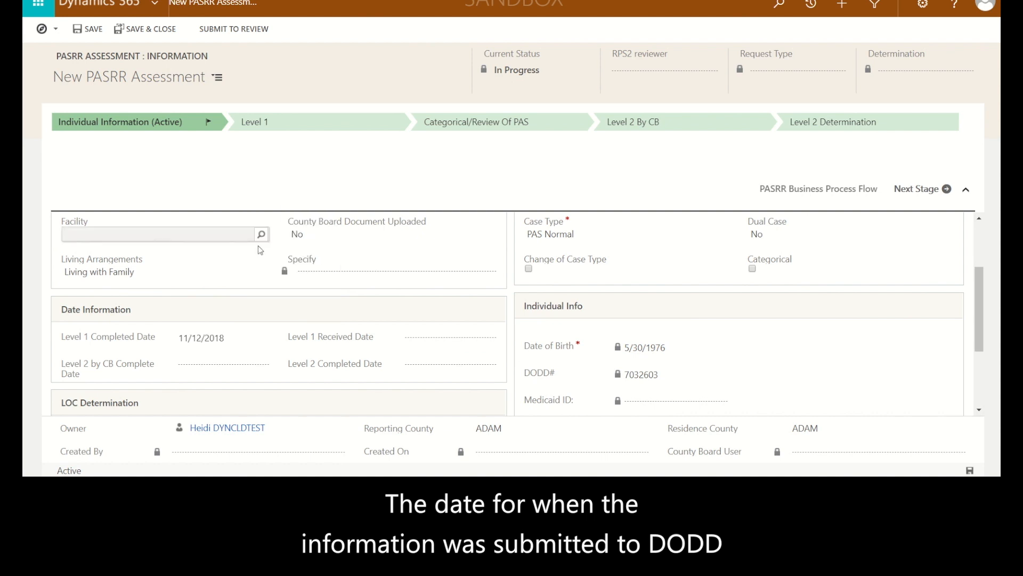
click(420, 340)
click(476, 338)
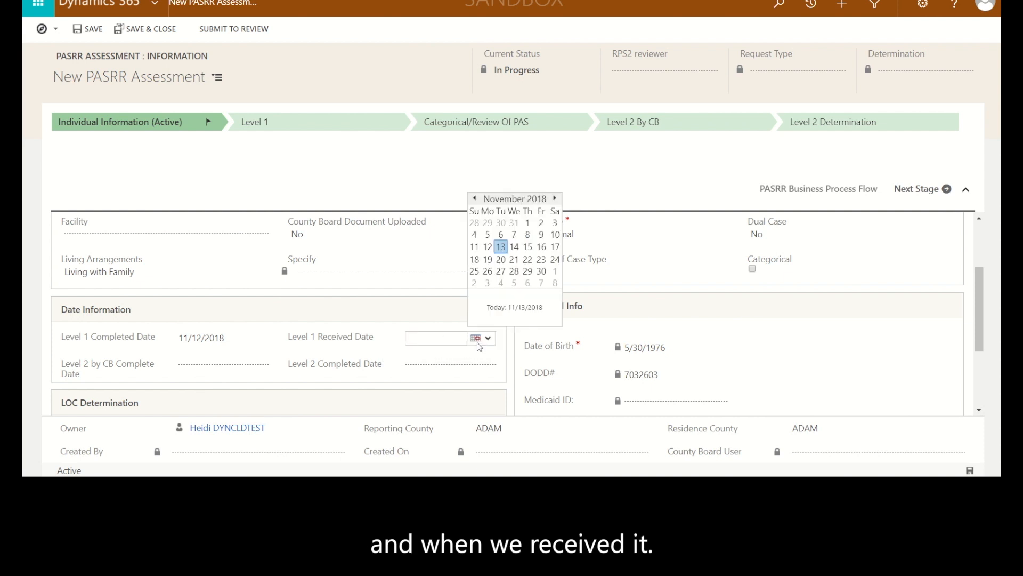
click(501, 248)
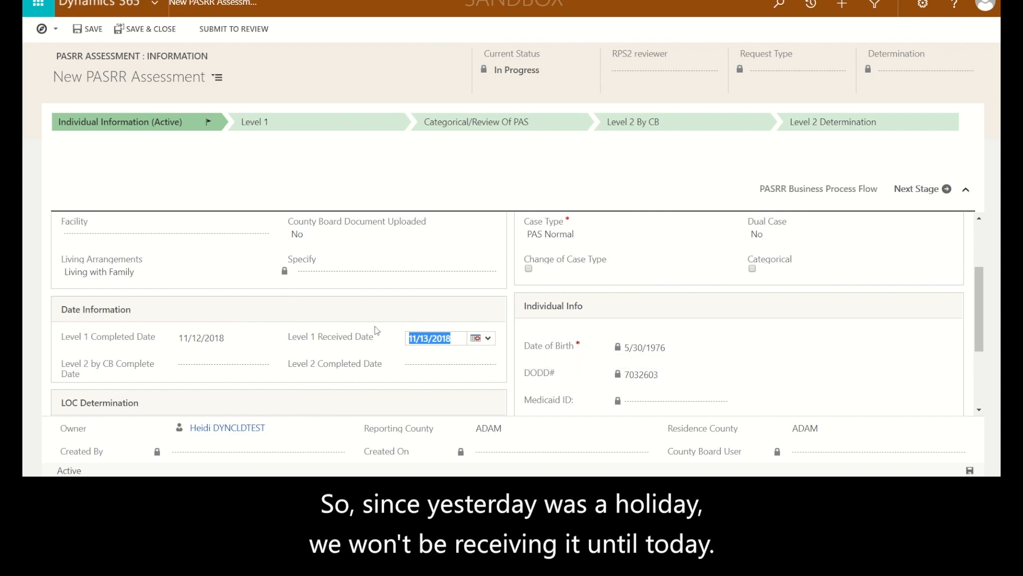
Save the new PASRR assessment and advance its business process flow to the Level 1 stage
click(88, 31)
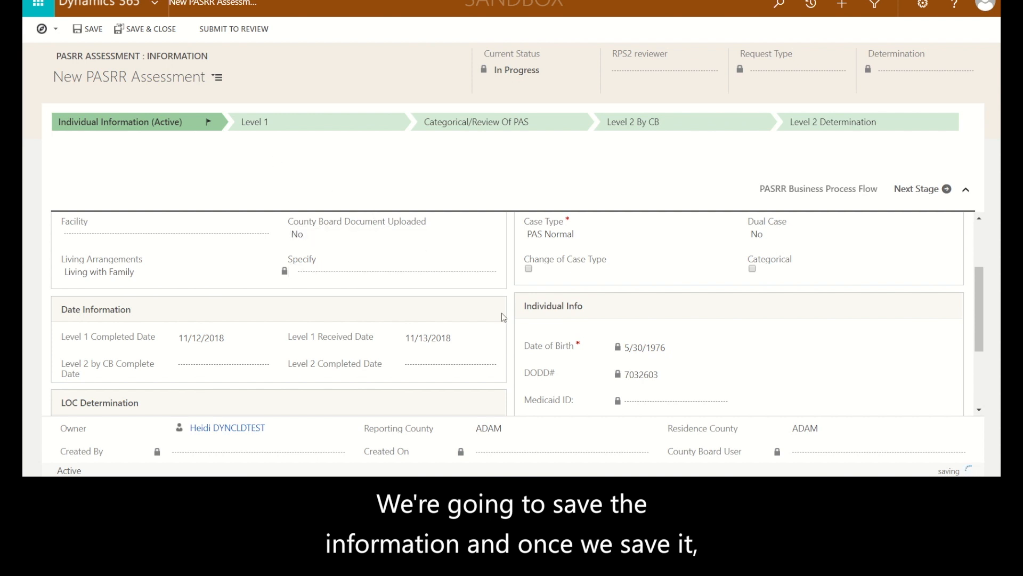
scroll(503, 317, down, 3)
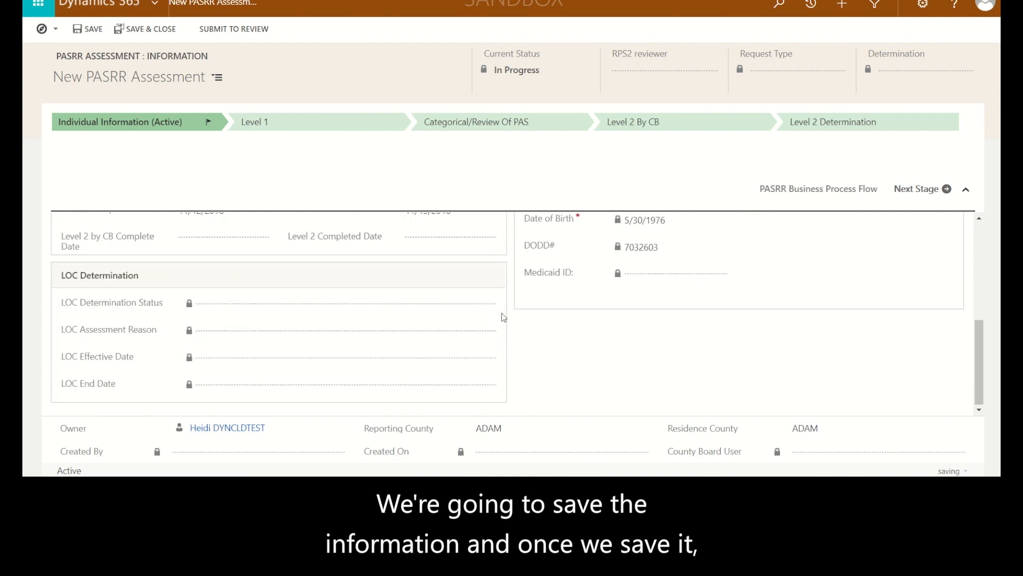
scroll(504, 318, up, 5)
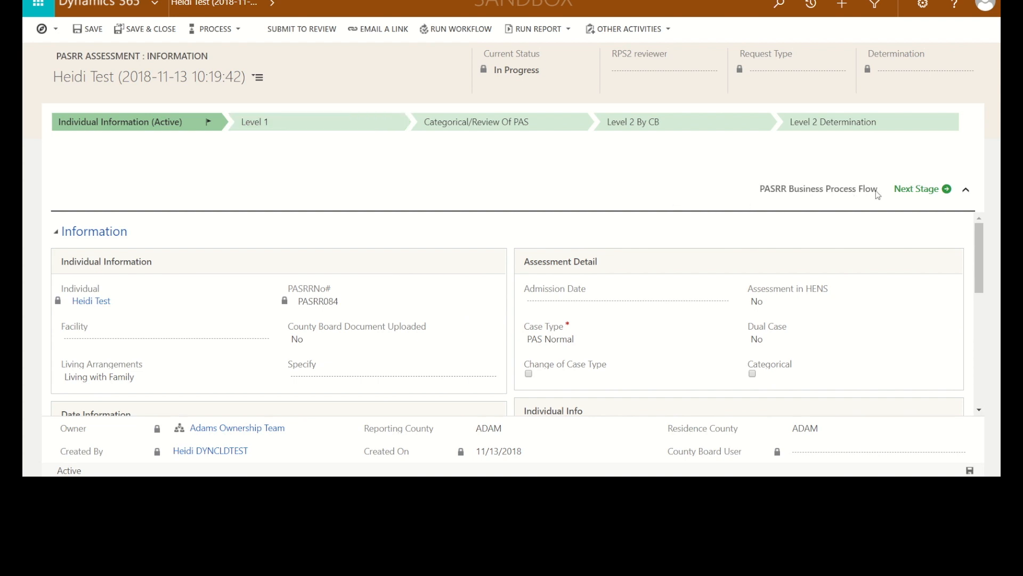
click(906, 194)
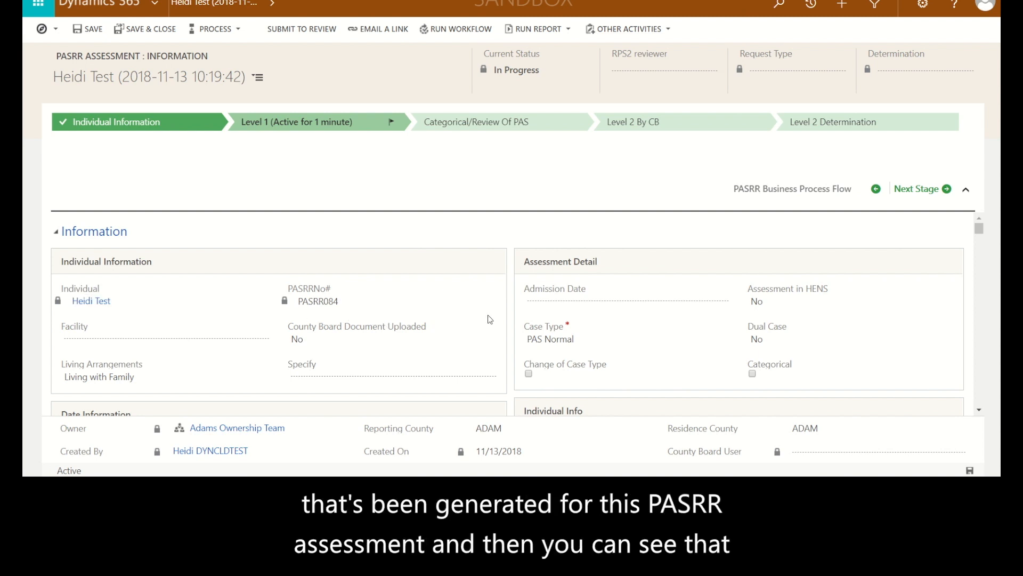
Review the individual's LOC determination details and collapse the Information section
scroll(490, 319, down, 1)
scroll(490, 319, down, 3)
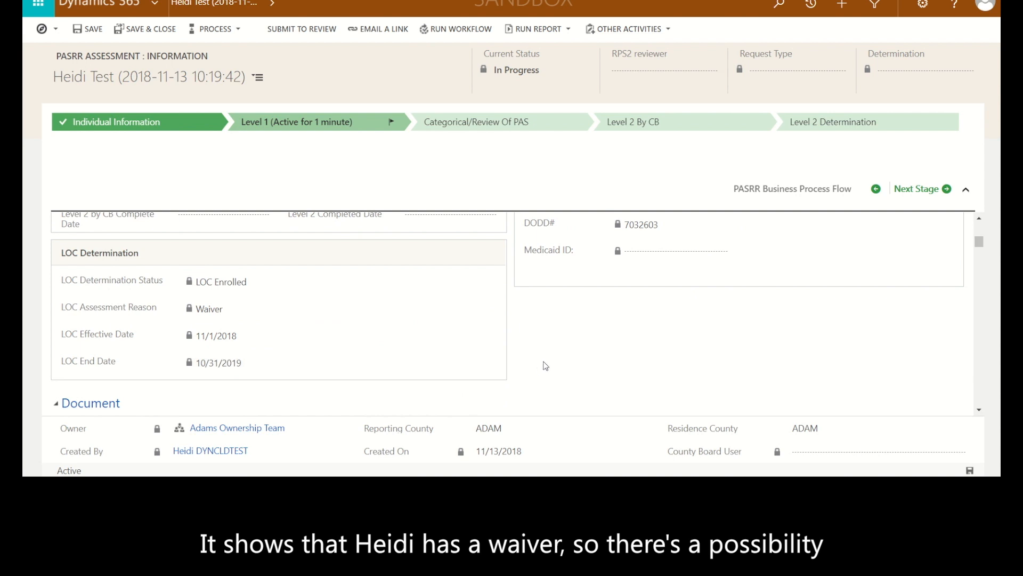
scroll(545, 366, up, 6)
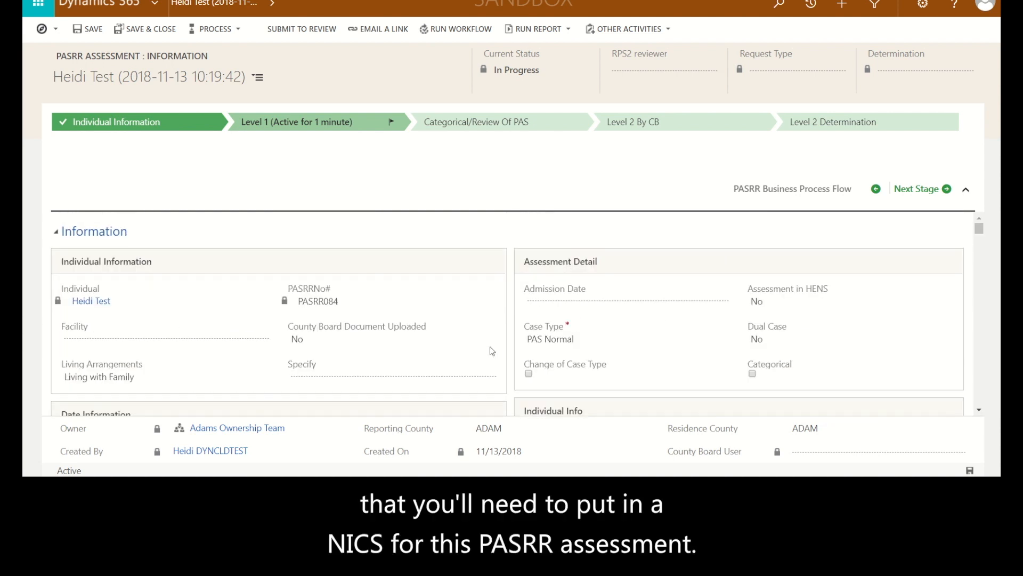
click(56, 233)
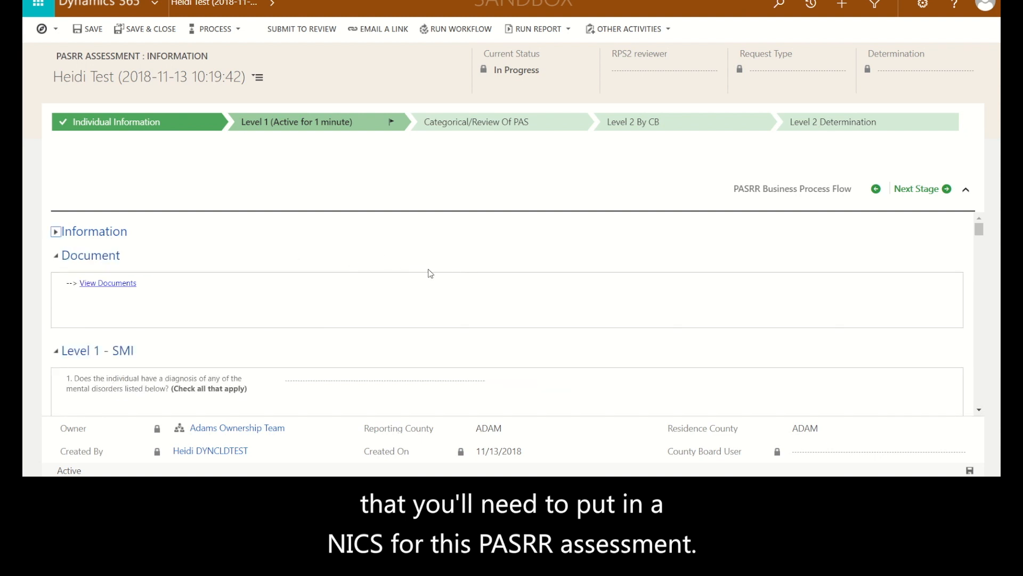
Answer Yes to Level 1 - SMI question 1, mark Another Medical Disorder and describe it as Autism
scroll(432, 267, down, 2)
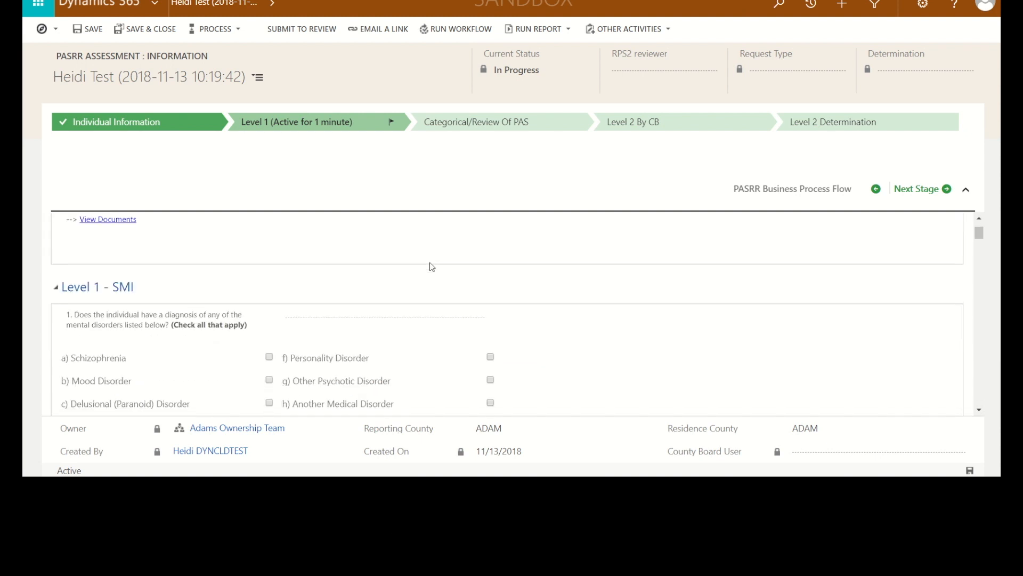
scroll(432, 267, down, 2)
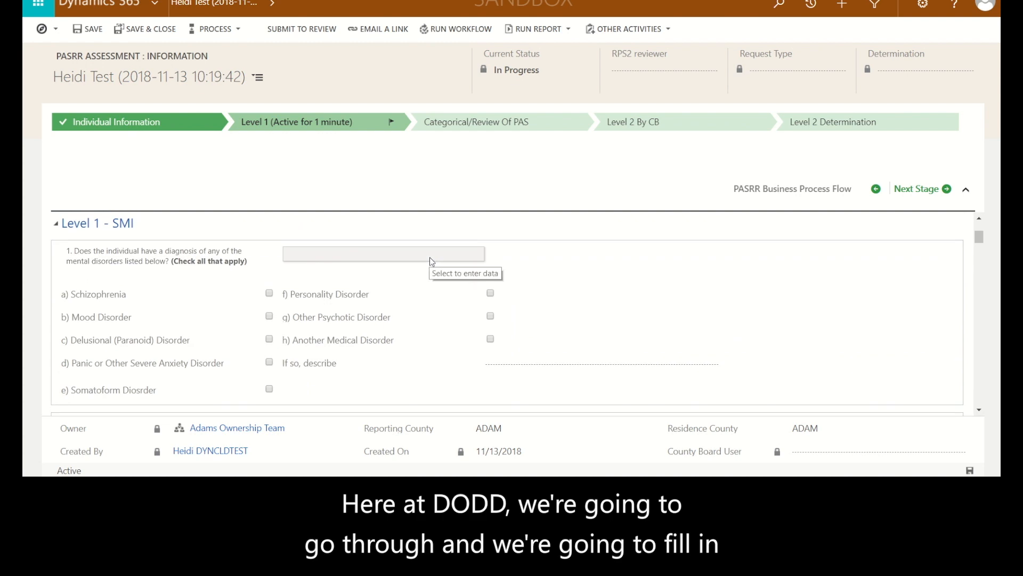
click(428, 257)
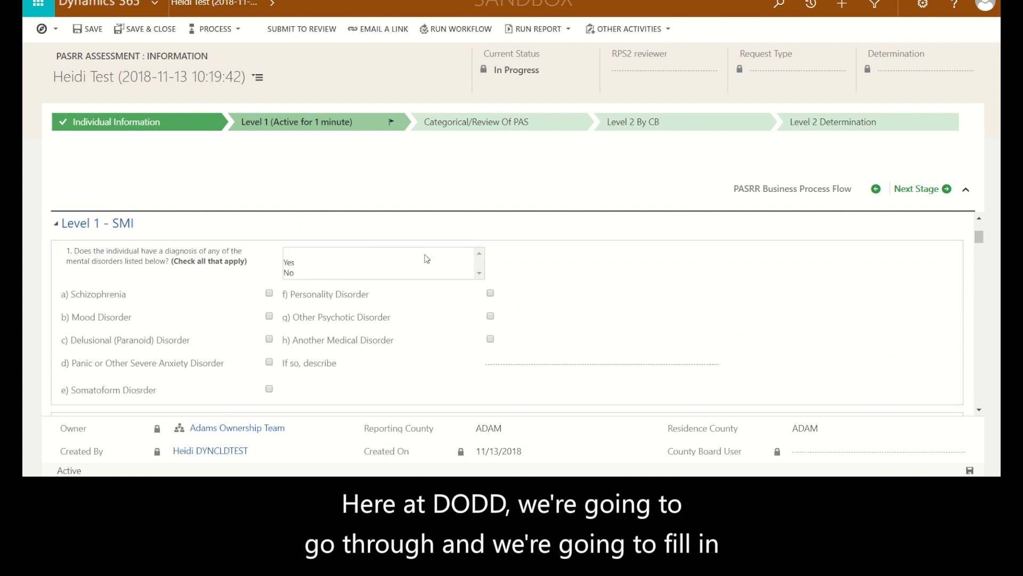
click(292, 263)
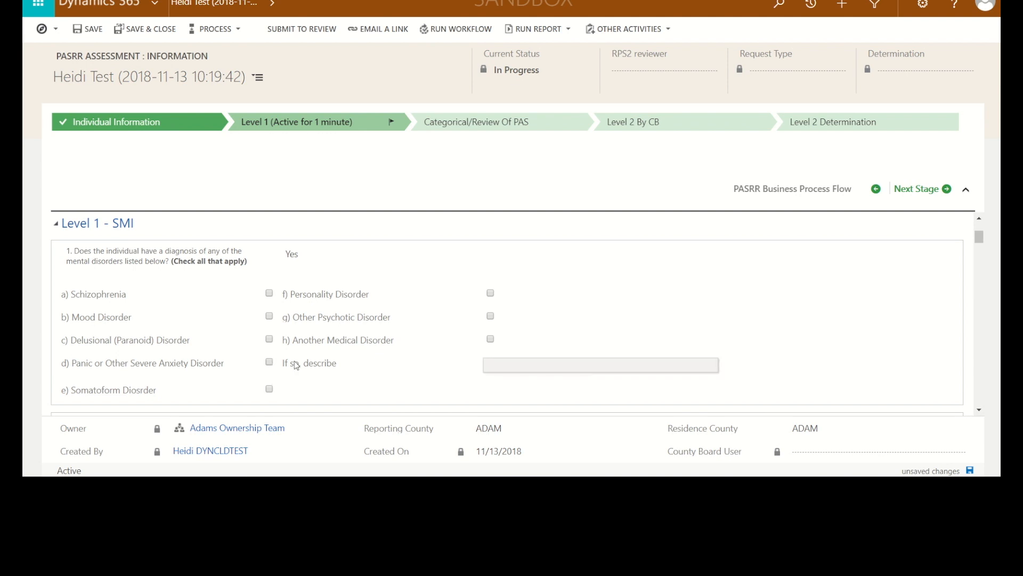
click(490, 339)
click(493, 363)
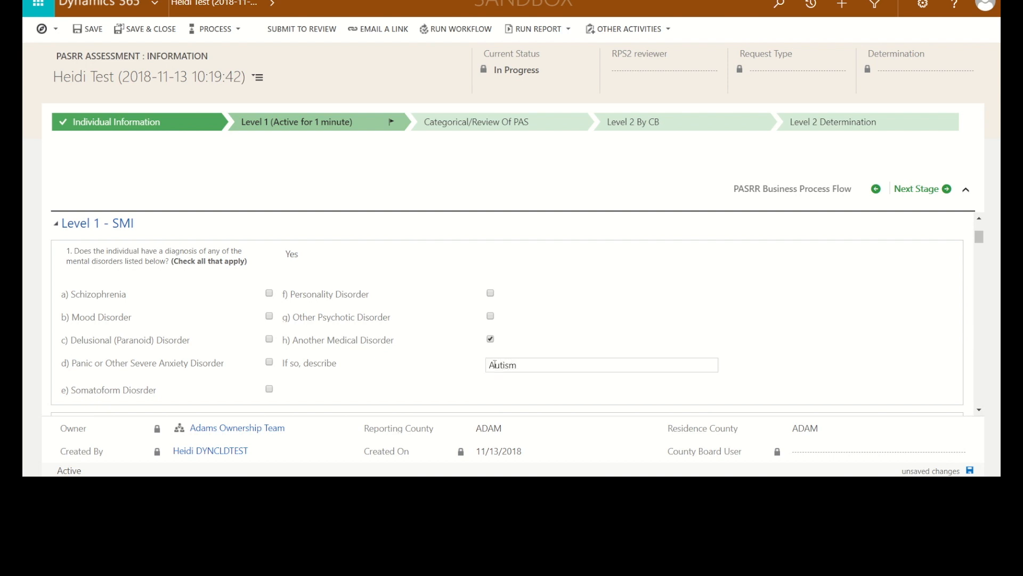
Answer No to question 2 about using psychiatric services more than once in the past two years
scroll(640, 309, down, 1)
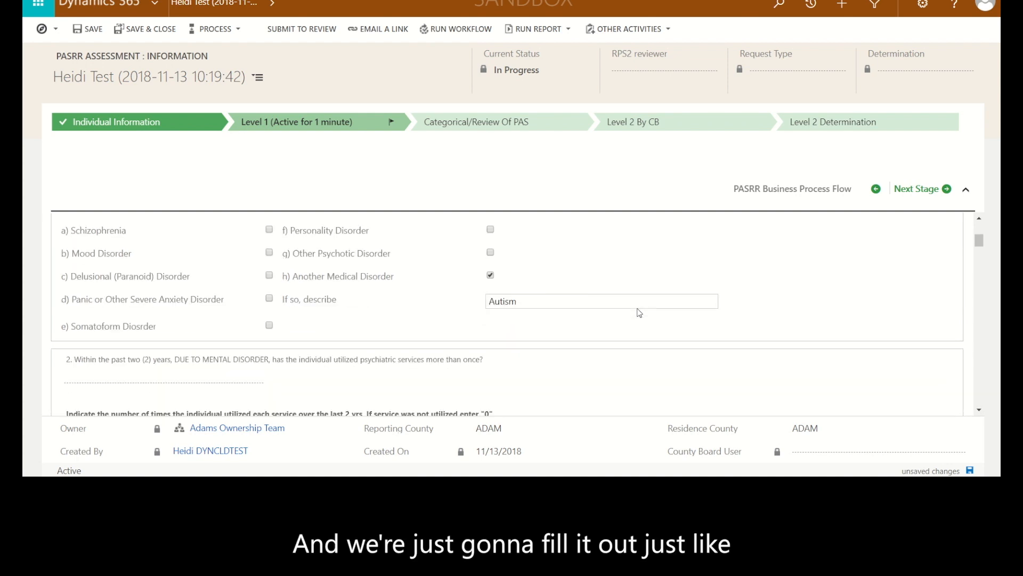
scroll(640, 313, down, 1)
click(230, 315)
click(209, 319)
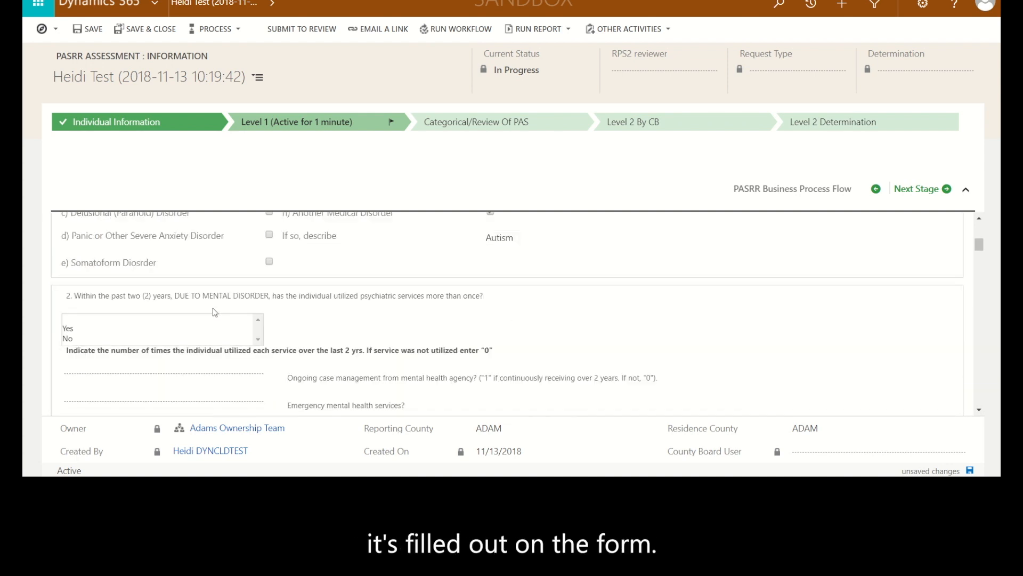
click(79, 340)
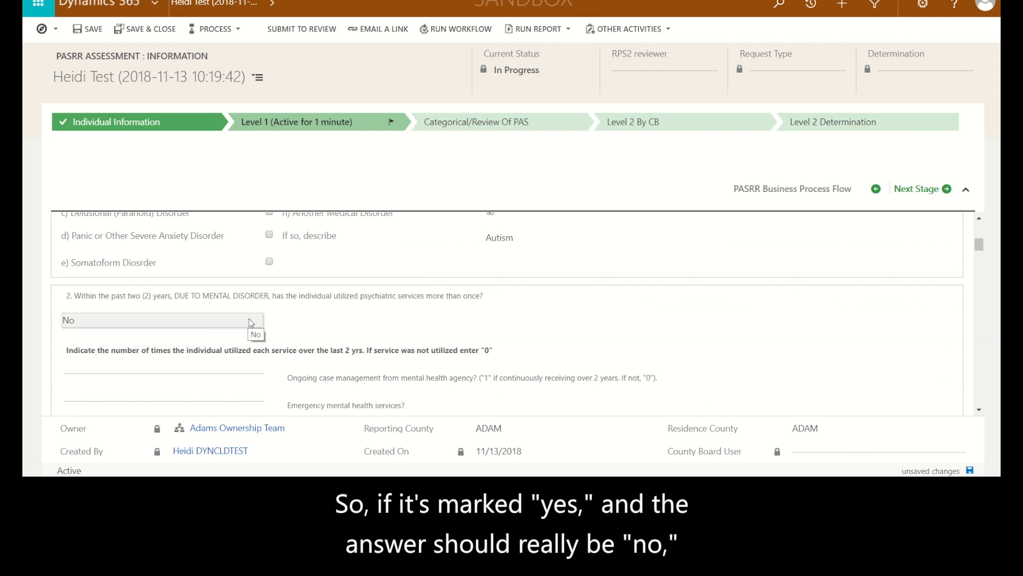
Enter 0 for each of the five mental health service counts under question 2
scroll(282, 322, down, 1)
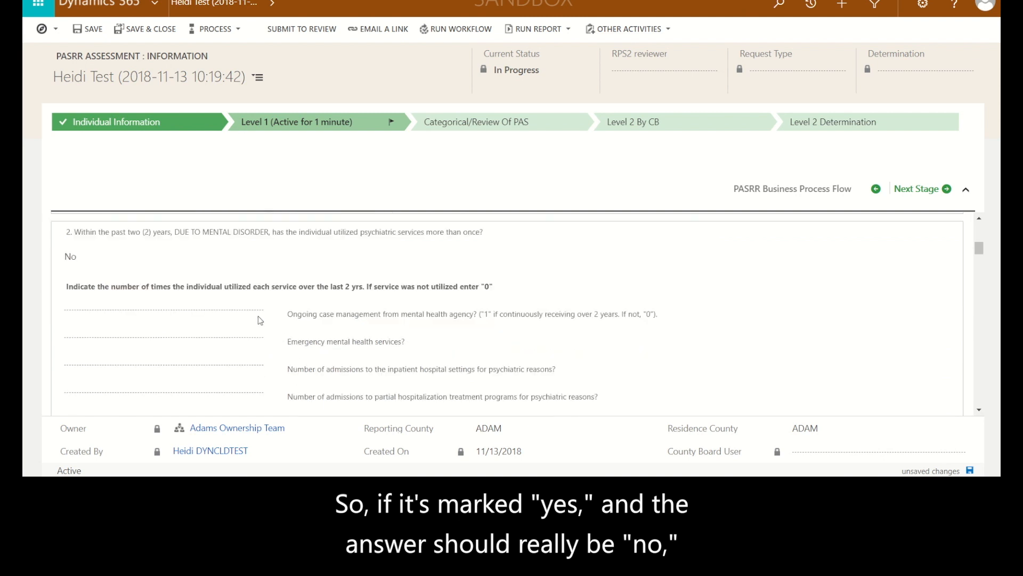
click(225, 314)
click(99, 325)
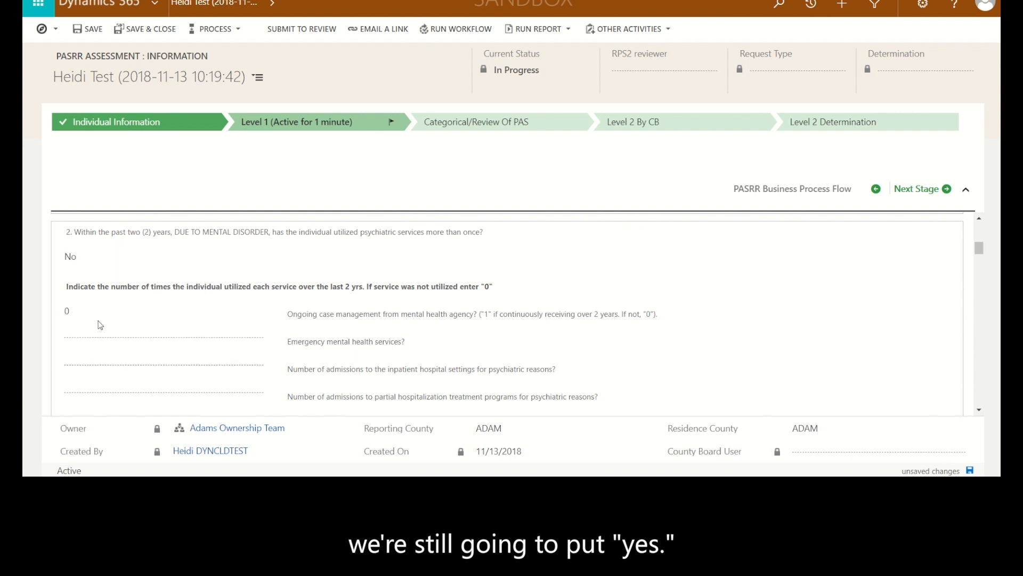
click(114, 341)
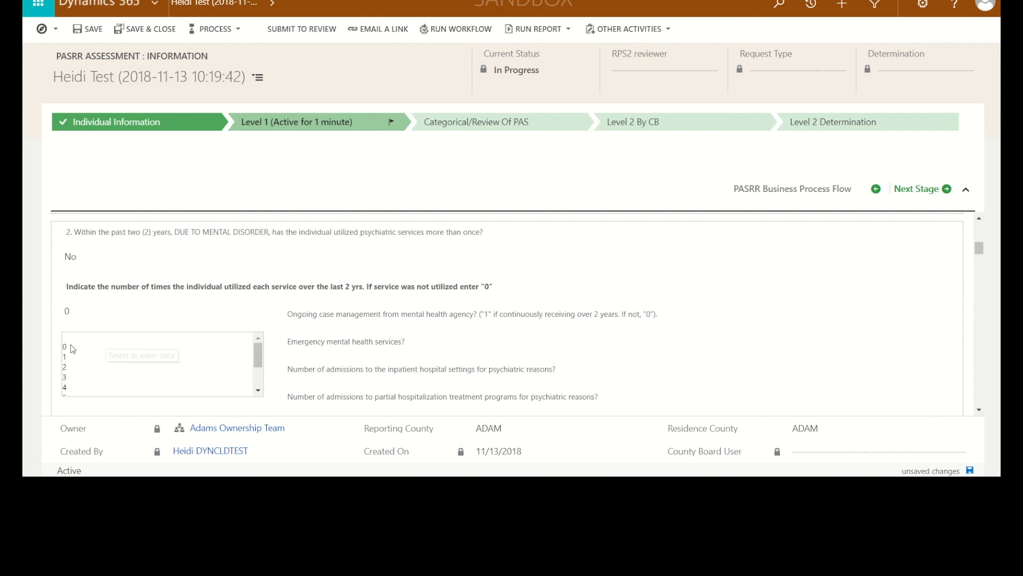
click(67, 346)
click(88, 369)
click(84, 369)
click(80, 384)
click(84, 368)
click(72, 384)
click(70, 368)
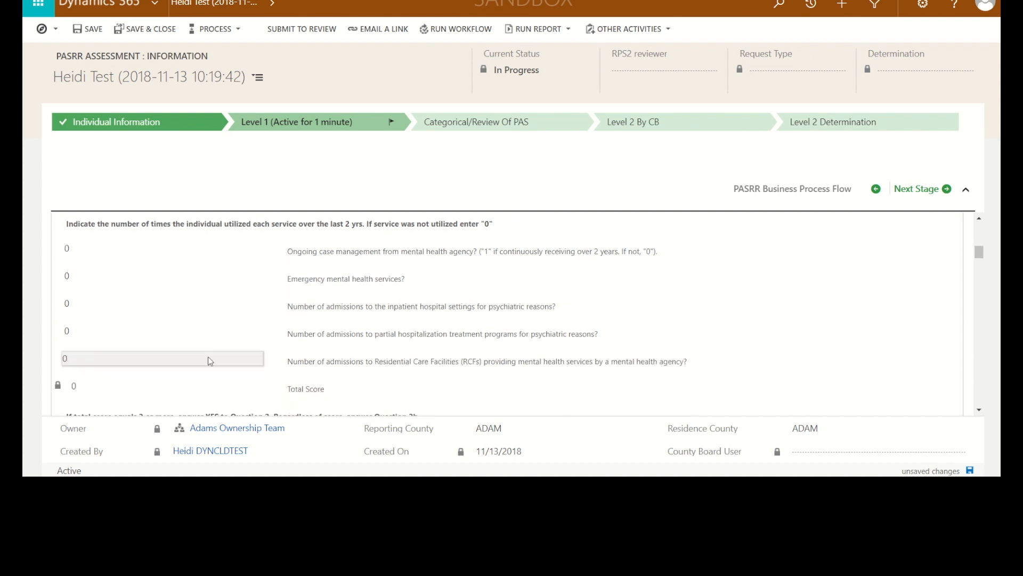
Answer Yes to question 2b about disrupted living arrangements and No to question 3 about functional limitations in the past 6 months
scroll(208, 357, down, 3)
click(132, 341)
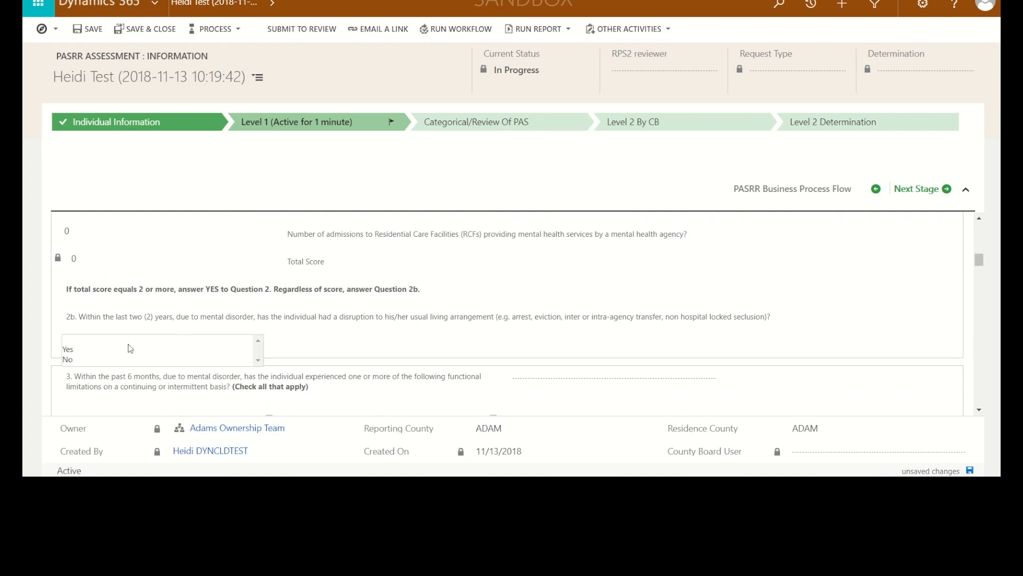
click(68, 349)
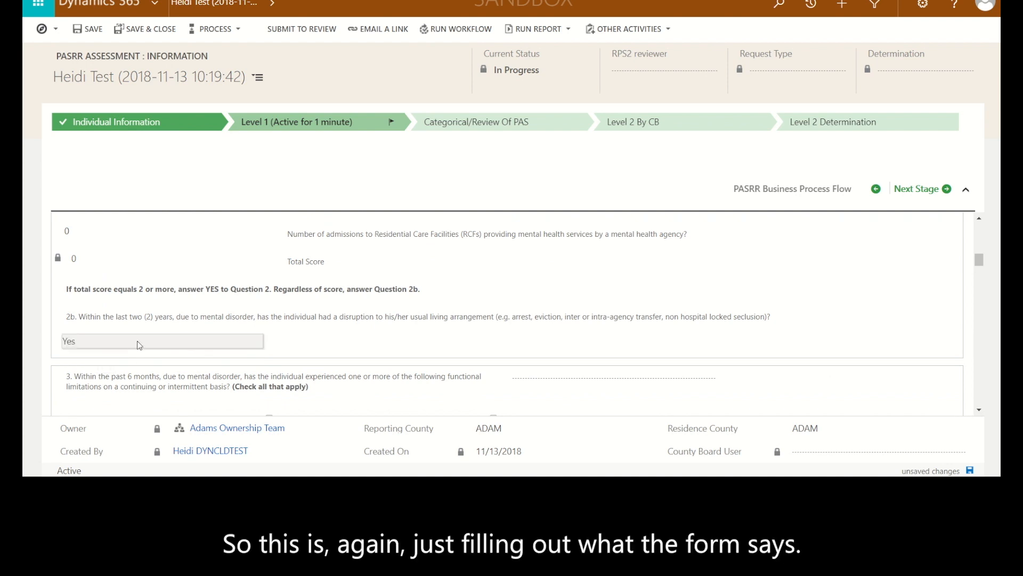
scroll(137, 341, down, 1)
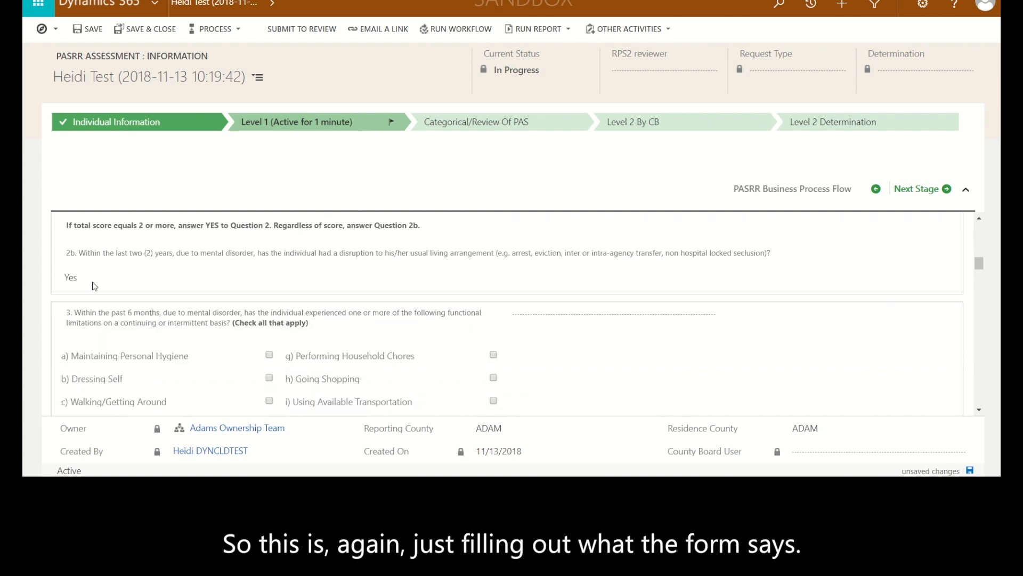
click(516, 315)
click(519, 335)
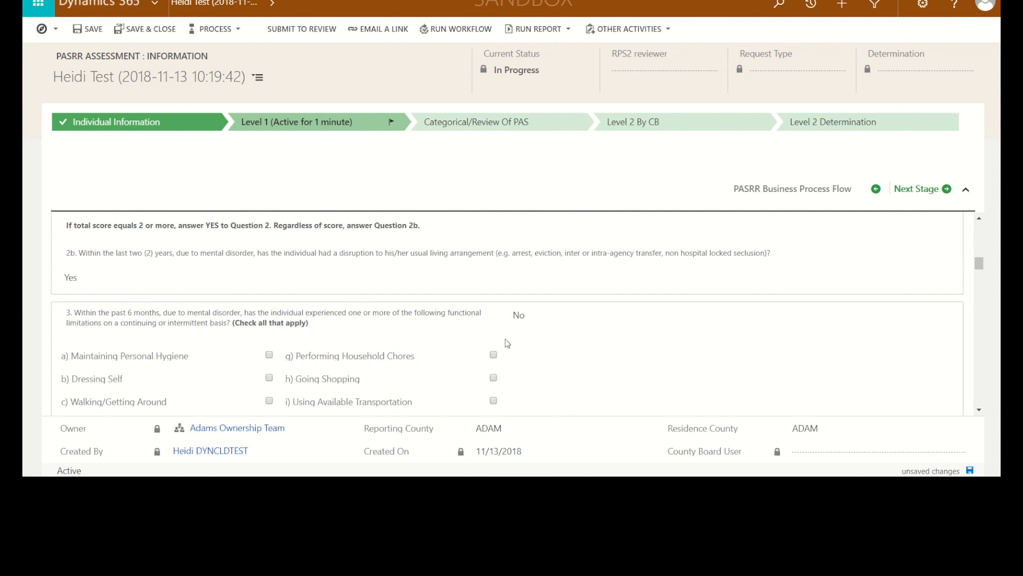
Answer No to question 4 about receiving SSI or SSDI and No to question 5 about indications of Serious Mental Illness
scroll(504, 342, down, 3)
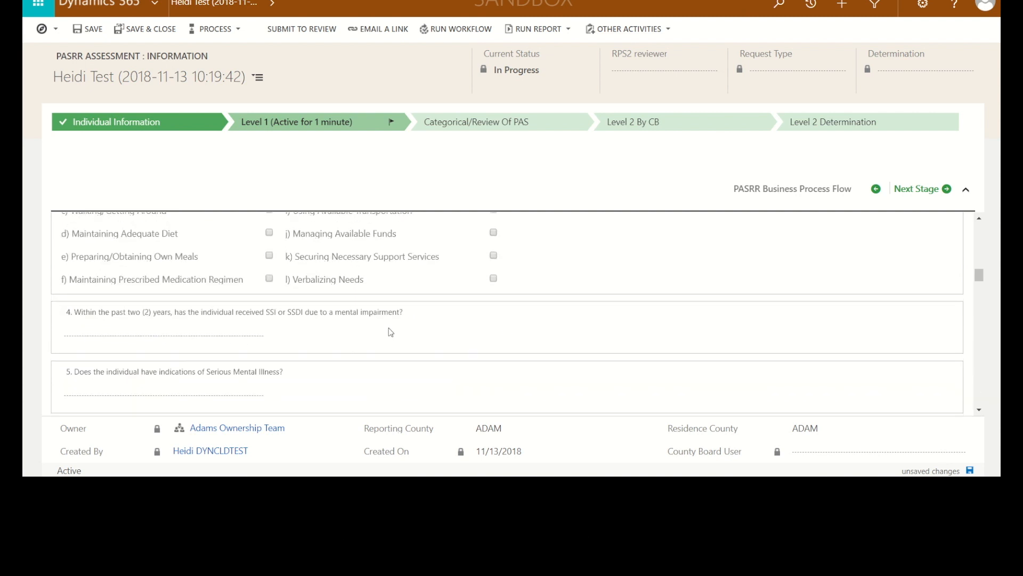
click(222, 335)
click(77, 356)
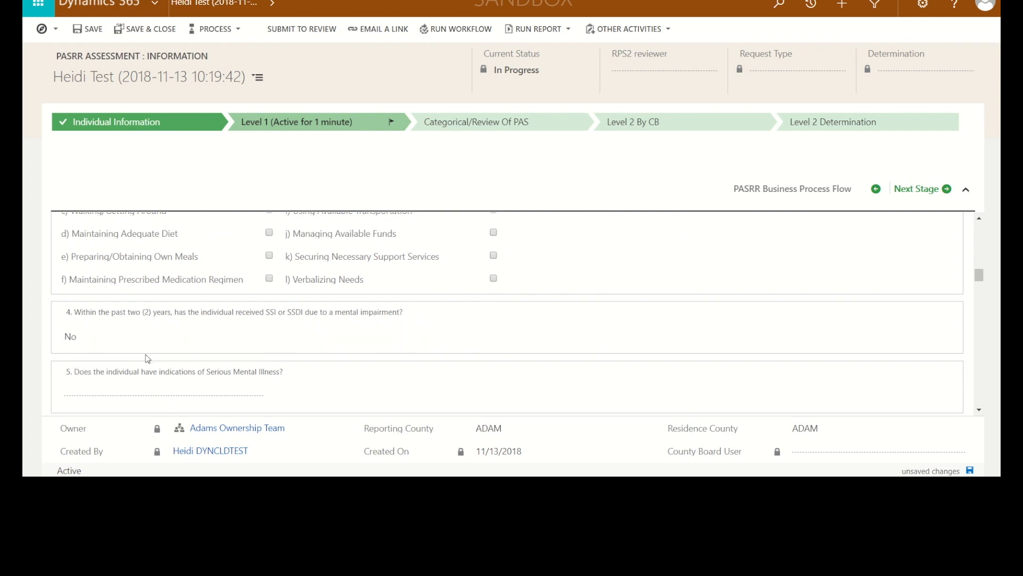
scroll(146, 357, down, 1)
click(148, 333)
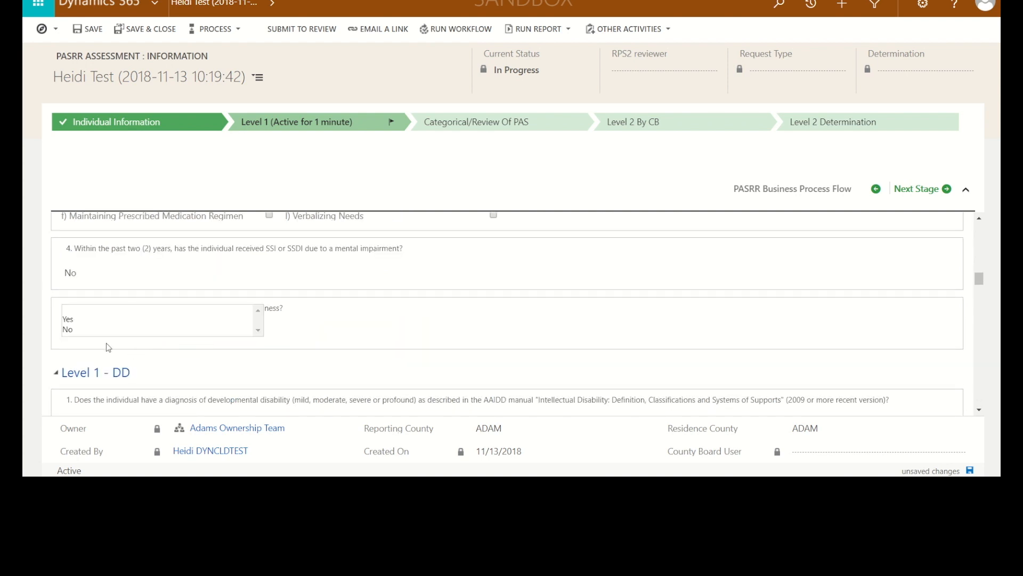
click(69, 329)
Answer Yes to Level 1 - DD questions 1, 3 and 4 on diagnosis, onset before age 22 and indefinite continuation
scroll(237, 346, down, 2)
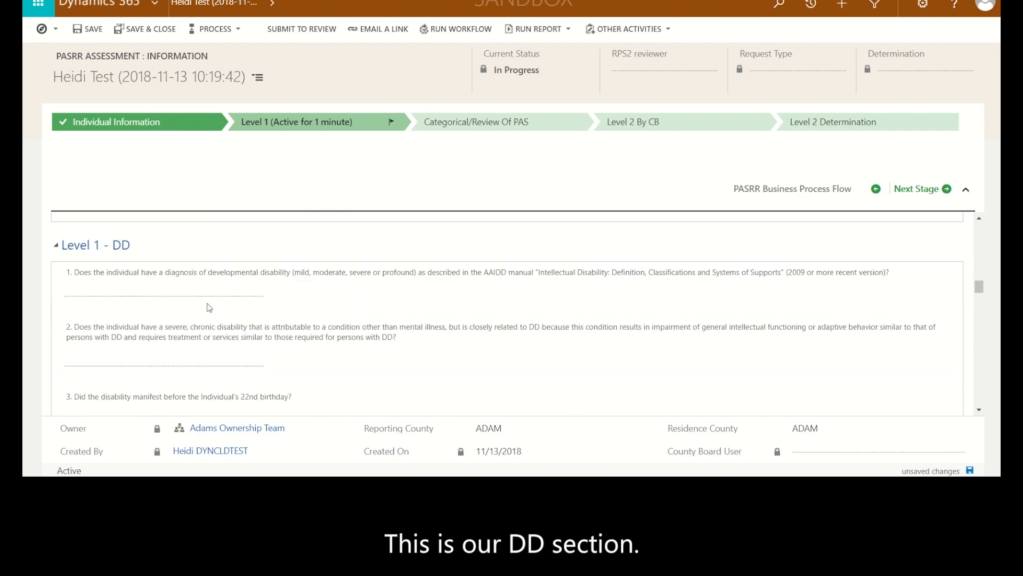
click(160, 296)
click(75, 306)
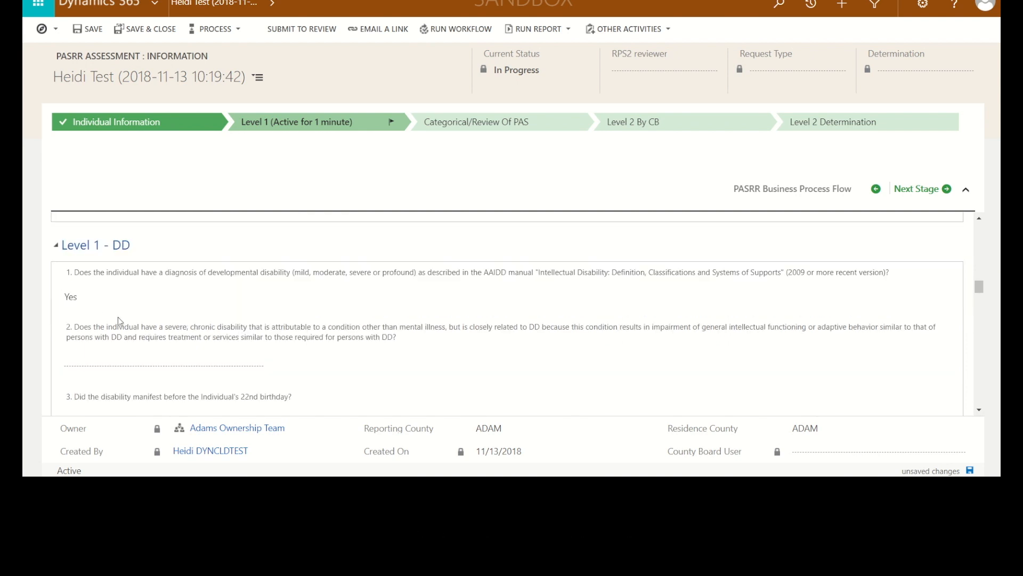
scroll(117, 317, down, 1)
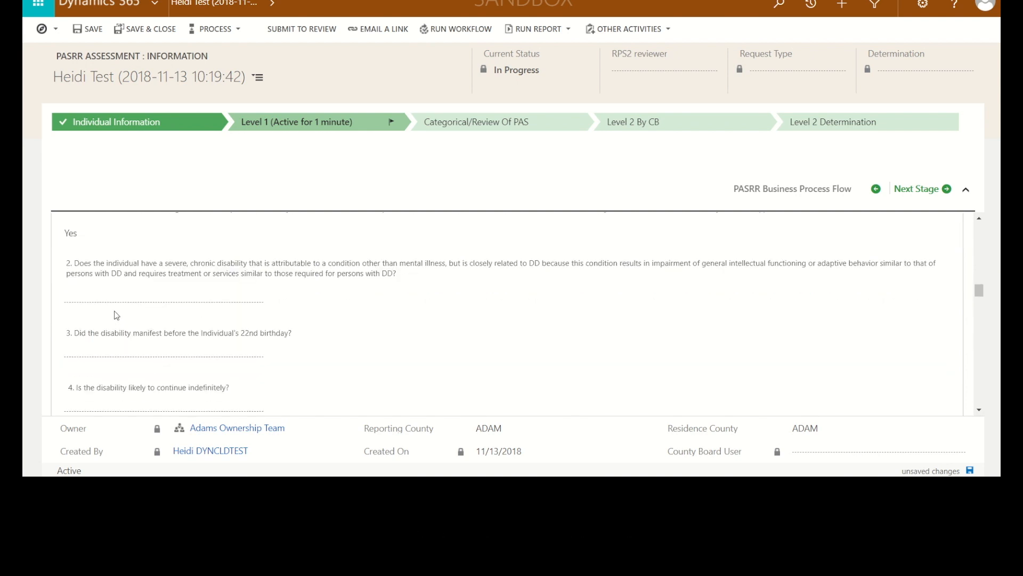
click(79, 354)
click(73, 366)
scroll(143, 371, down, 1)
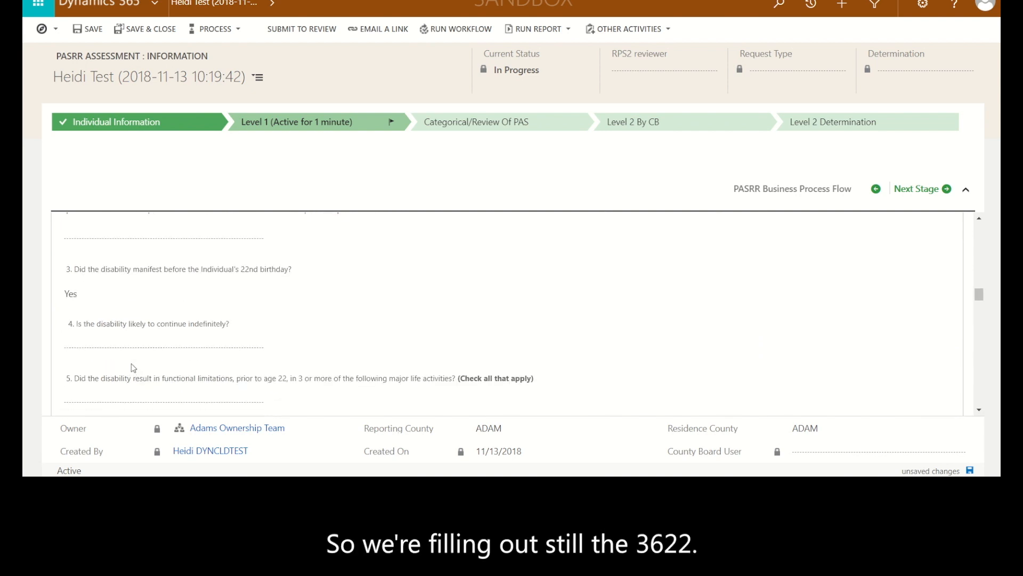
click(88, 349)
click(73, 365)
Answer Yes to DD question 5 and mark Capacity for Independent Living, Mobility and Learning as functional limitations
scroll(130, 360, down, 1)
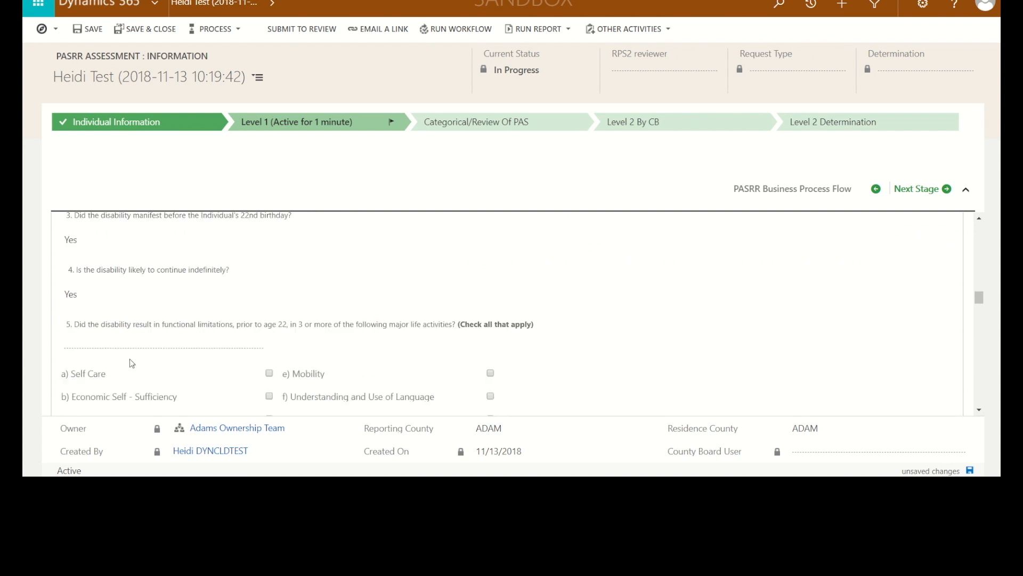
click(94, 340)
click(73, 358)
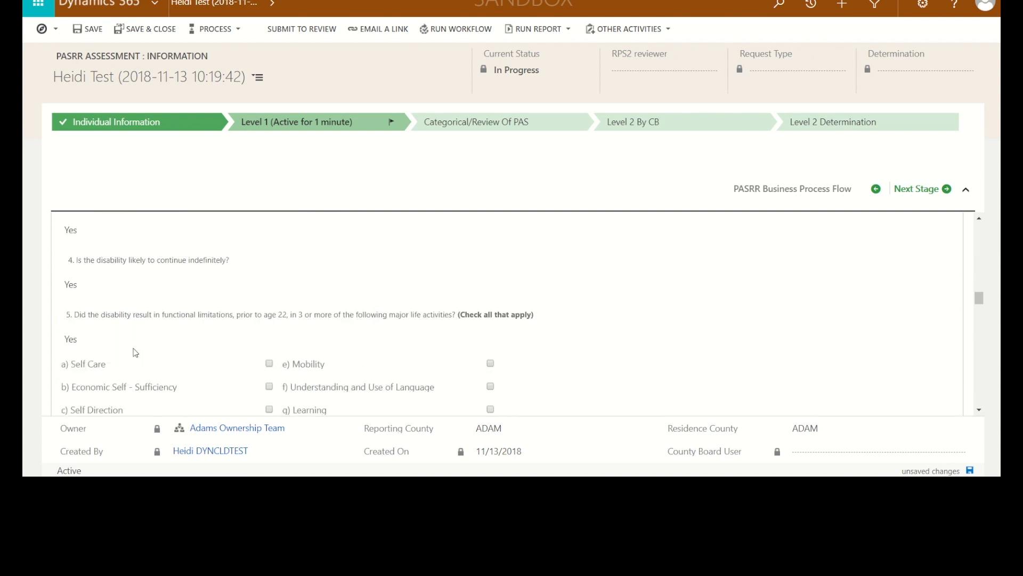
scroll(135, 353, down, 1)
scroll(136, 353, down, 1)
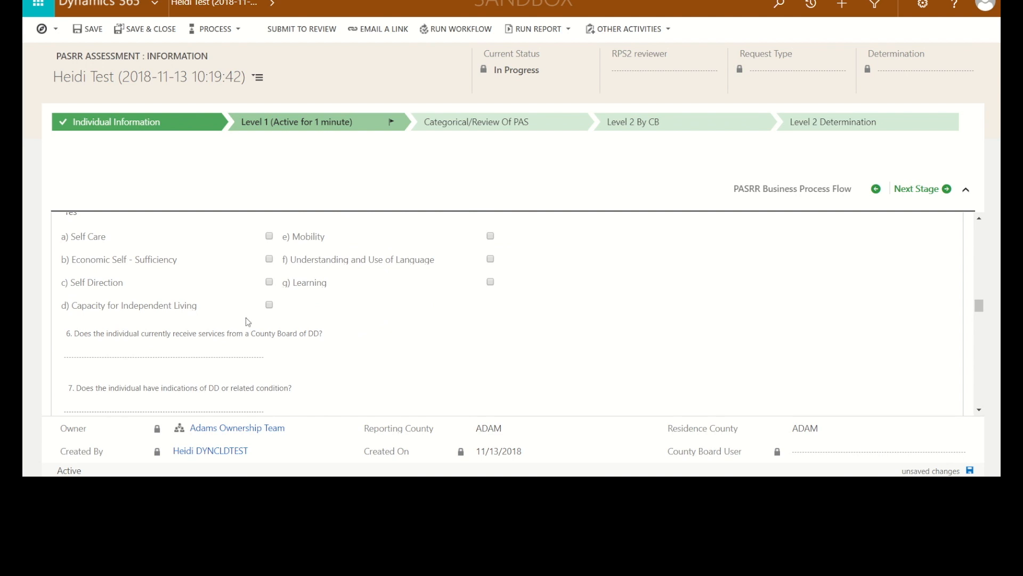
click(268, 306)
click(491, 237)
click(491, 282)
Answer Yes to DD question 6 about County Board services and question 7 about indications of DD or related condition
click(236, 355)
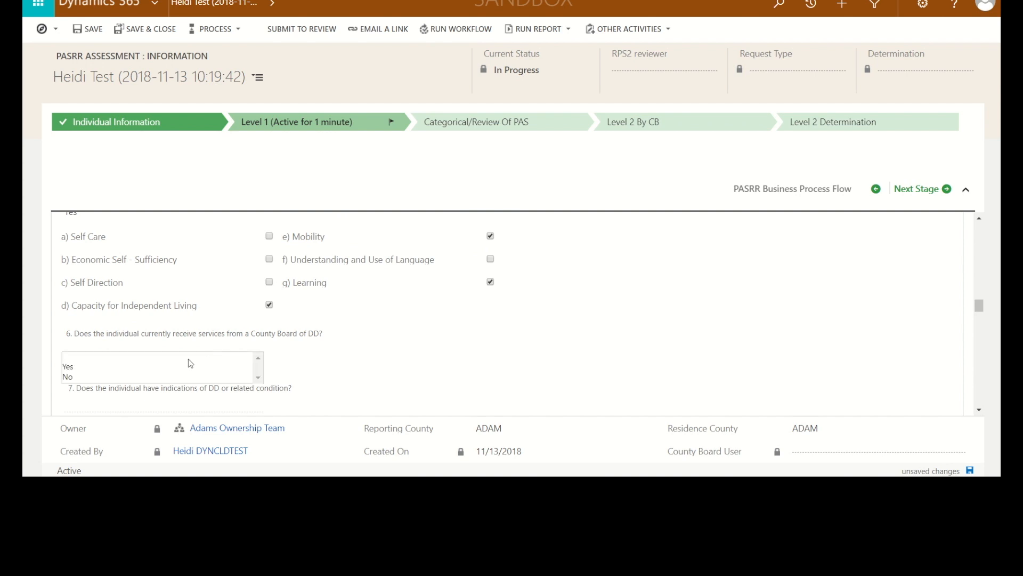
click(82, 367)
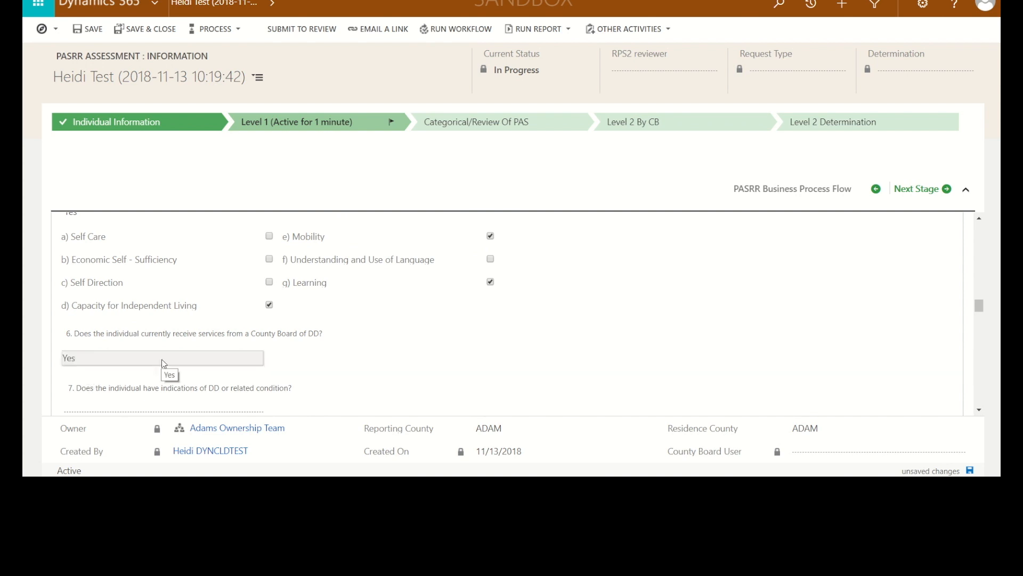
scroll(144, 370, down, 1)
click(118, 354)
click(80, 335)
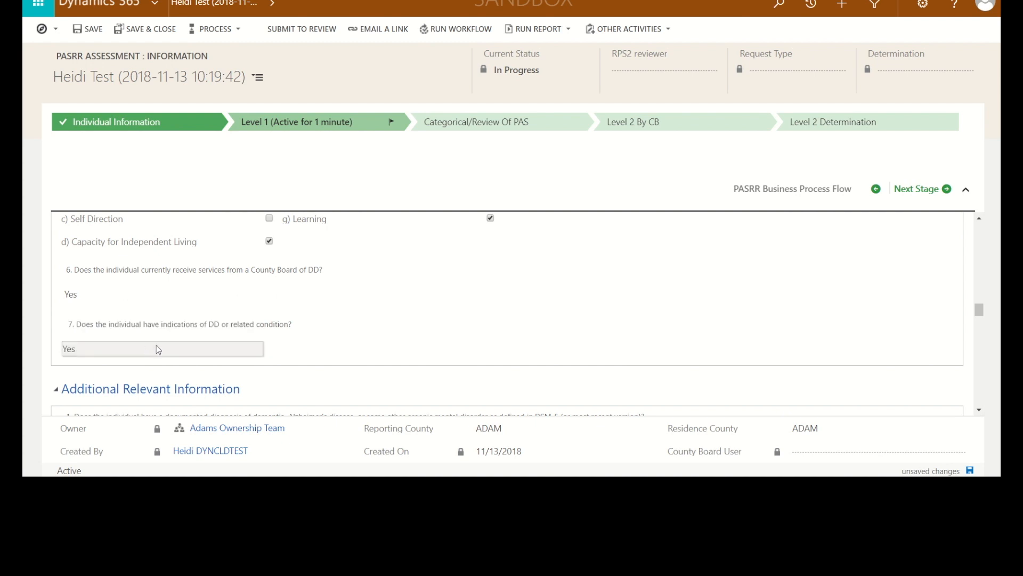
Under Additional Relevant Information, answer No to the dementia diagnosis question and N/A to the differing current diagnosis question
scroll(155, 344, down, 1)
scroll(158, 345, down, 1)
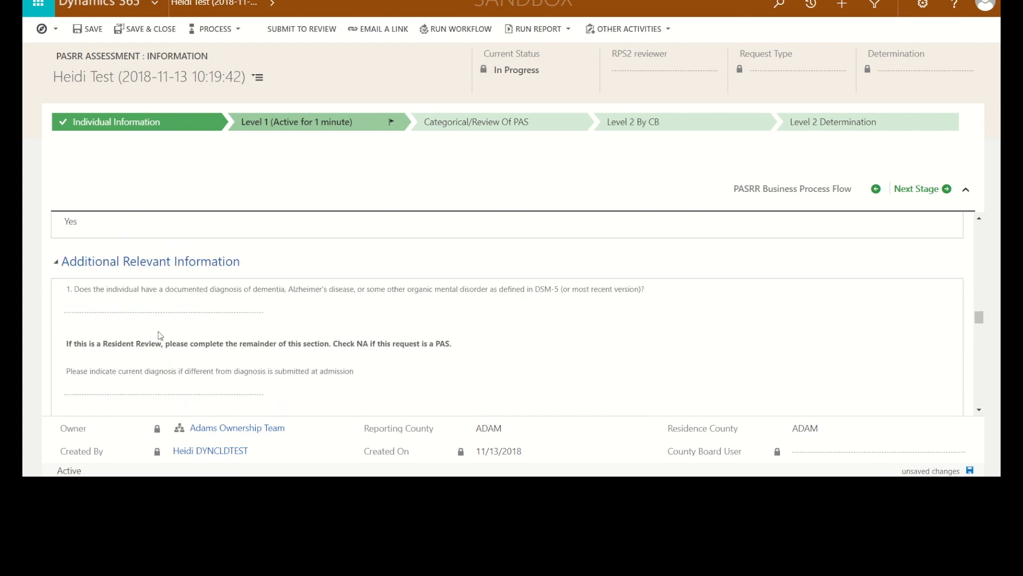
scroll(160, 335, down, 1)
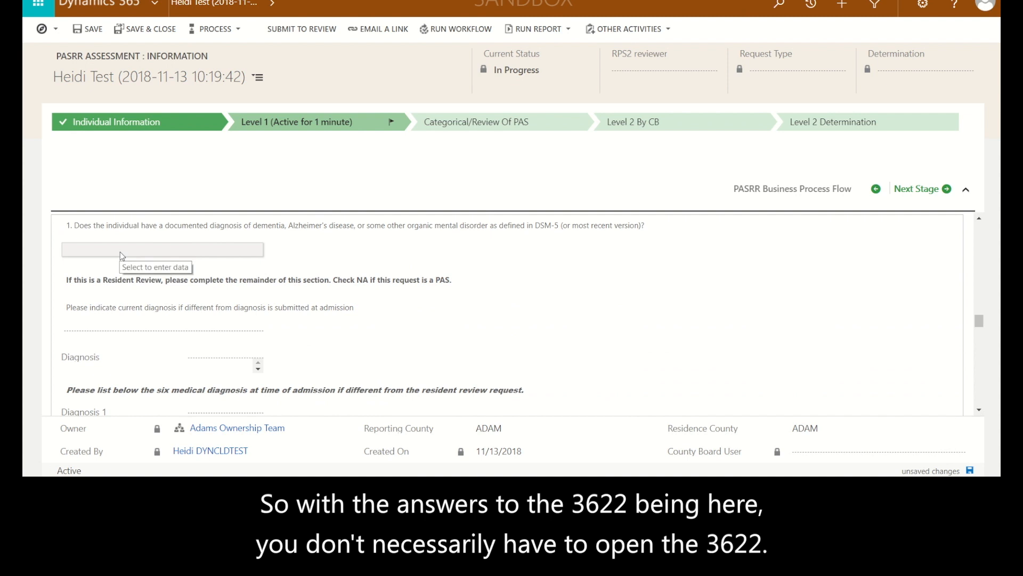
click(120, 251)
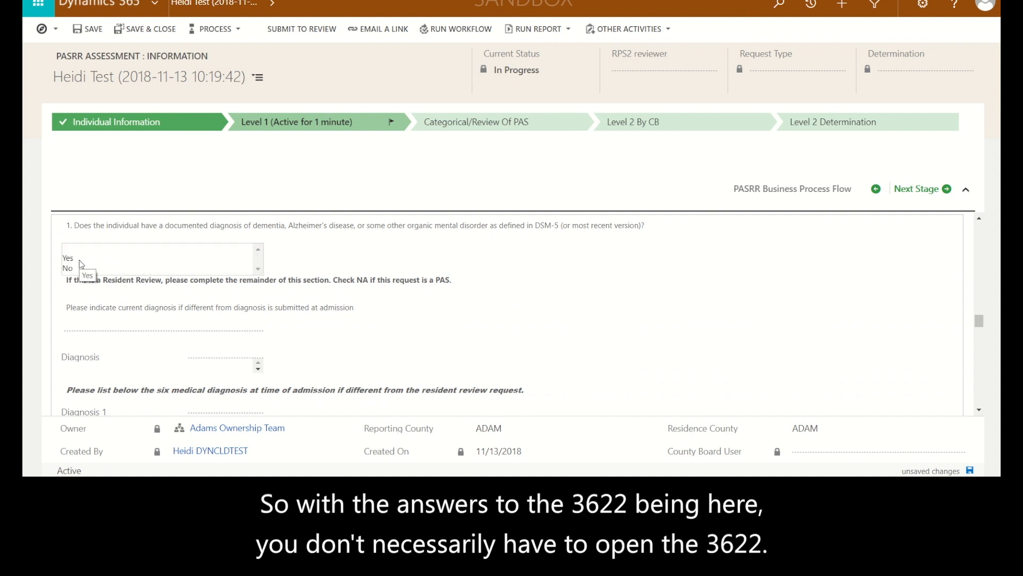
click(80, 261)
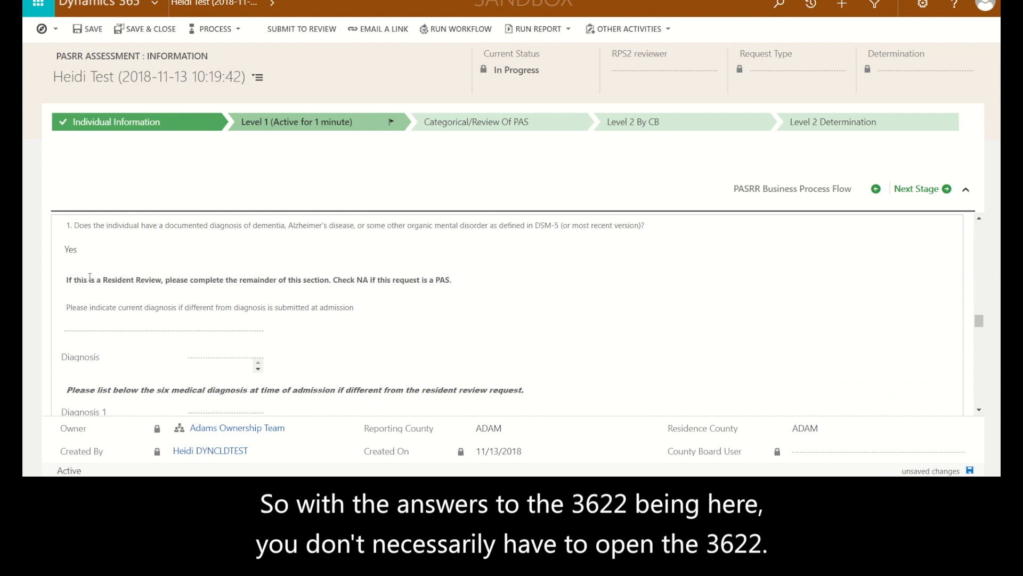
click(87, 259)
click(77, 268)
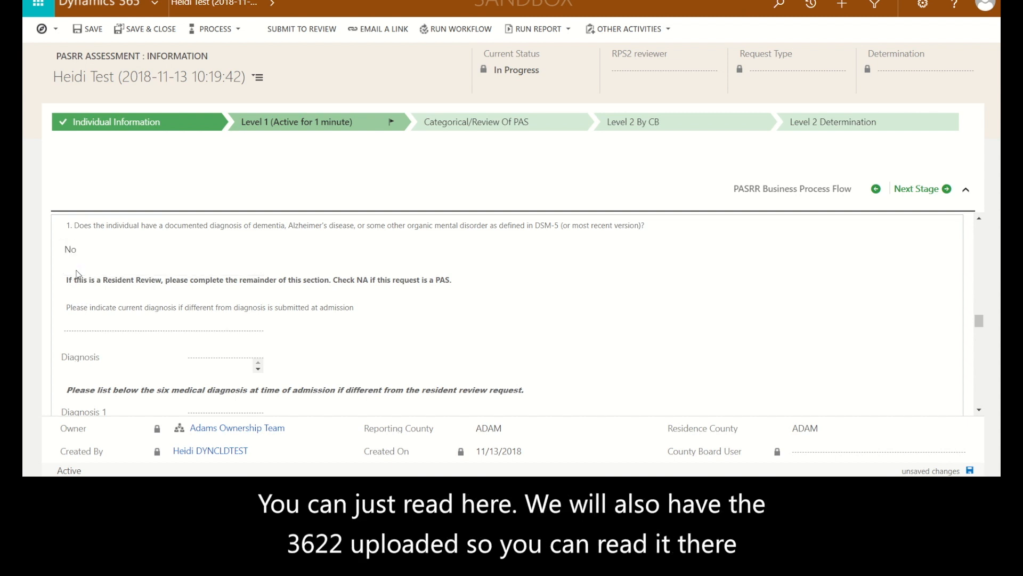
click(81, 334)
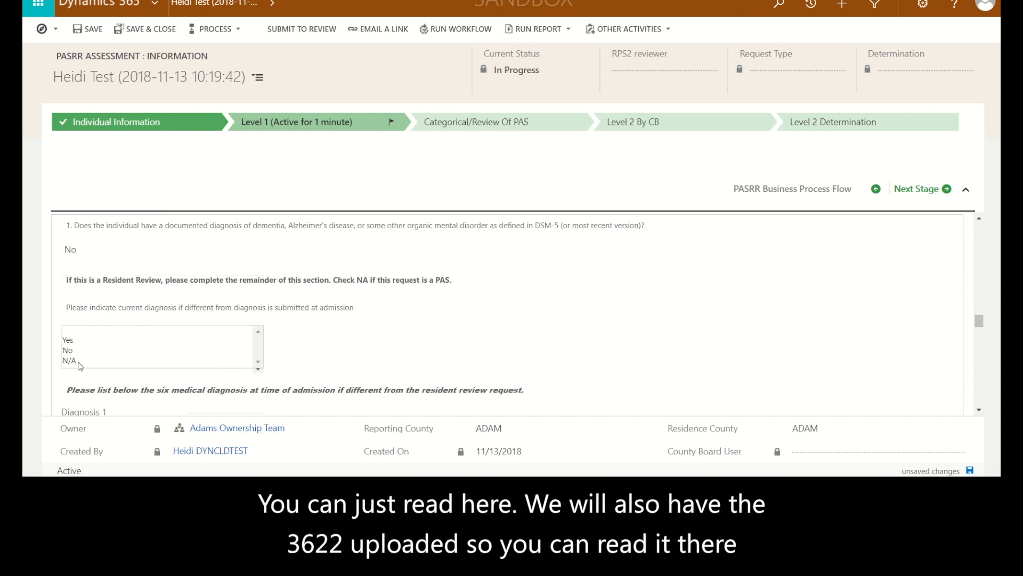
click(79, 363)
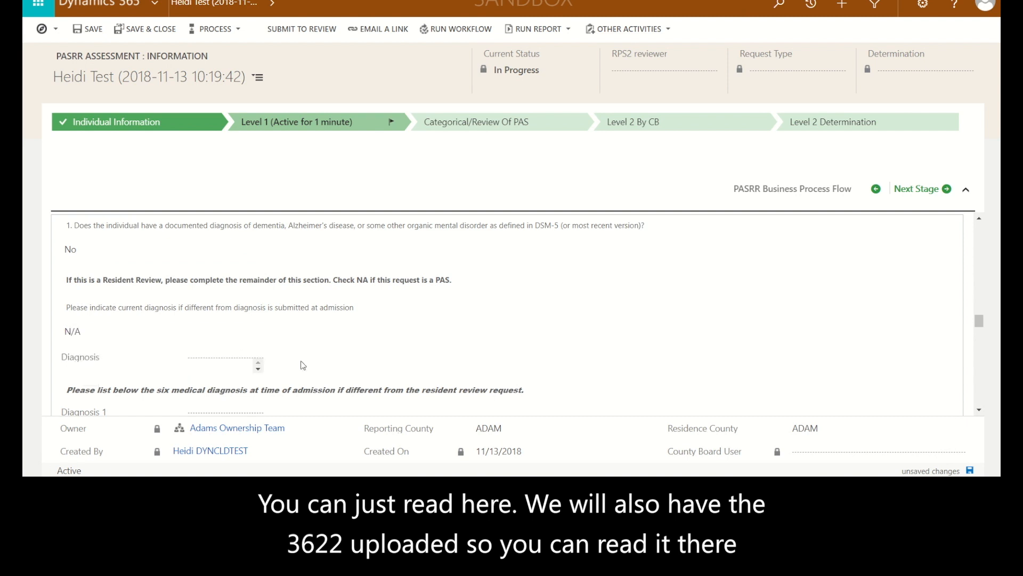
Answer Yes to Return to Community Living Referral questions 1, 2 and 3
scroll(304, 365, down, 4)
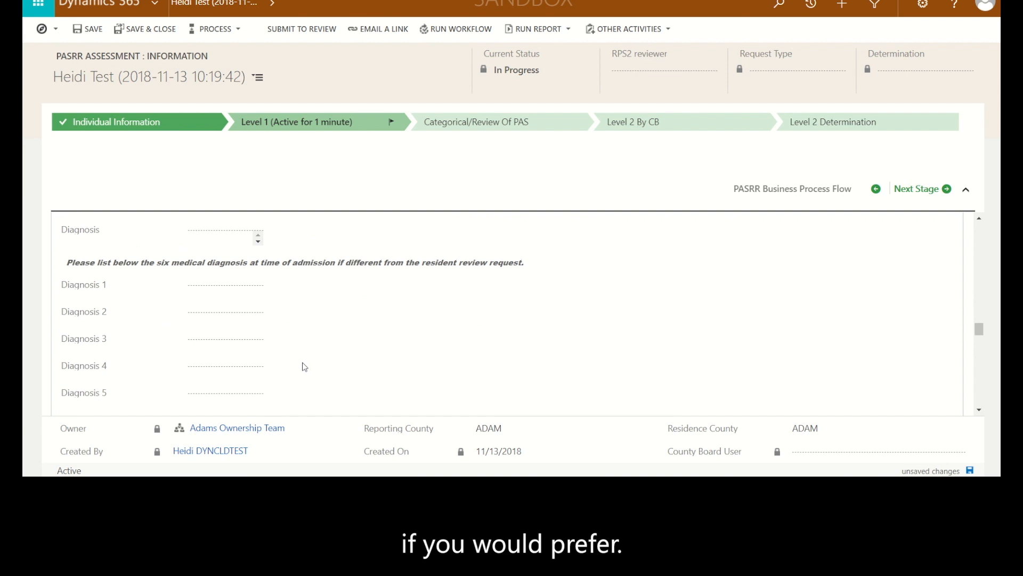
scroll(303, 367, down, 4)
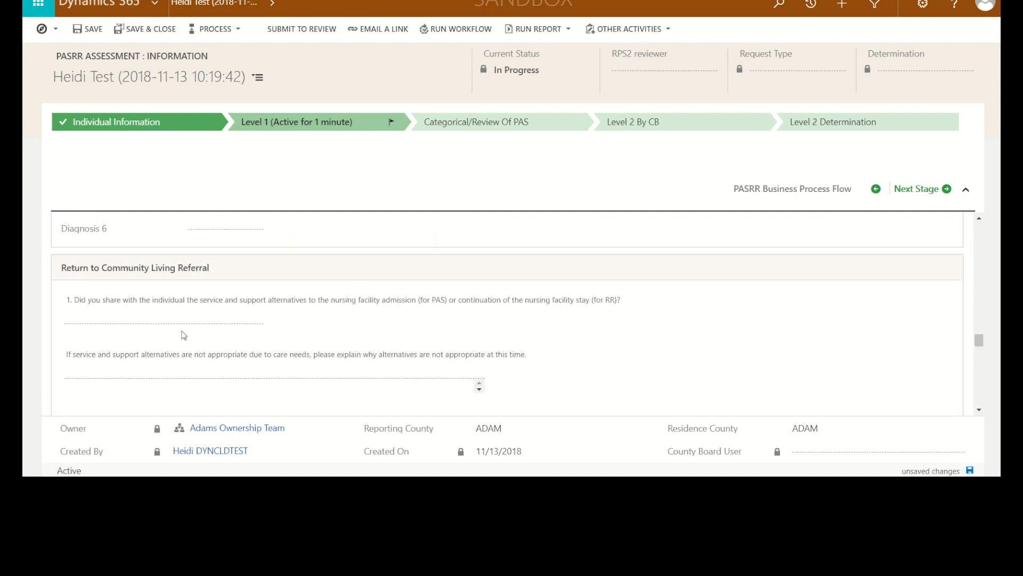
click(154, 326)
click(128, 335)
scroll(142, 336, down, 3)
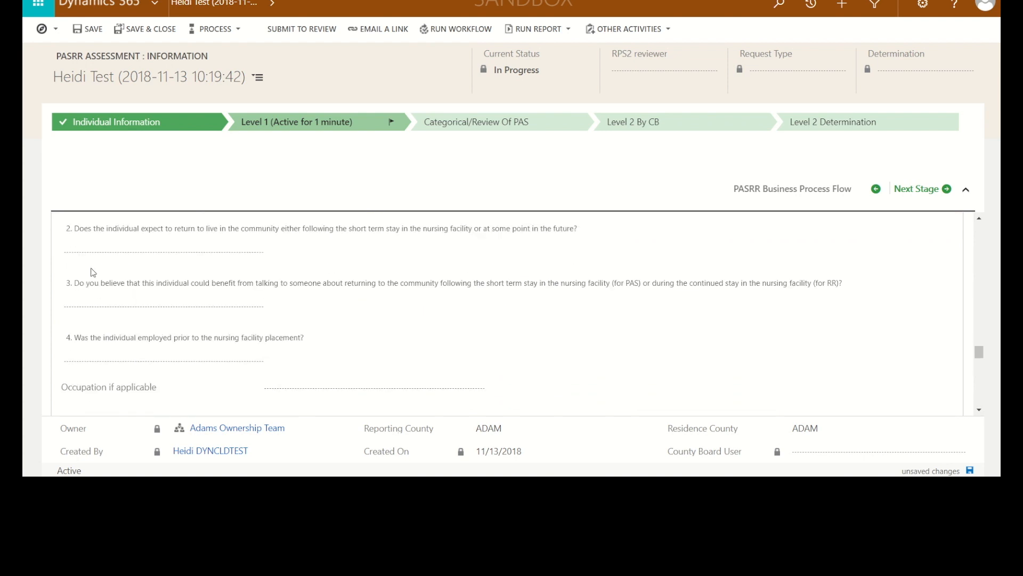
click(82, 252)
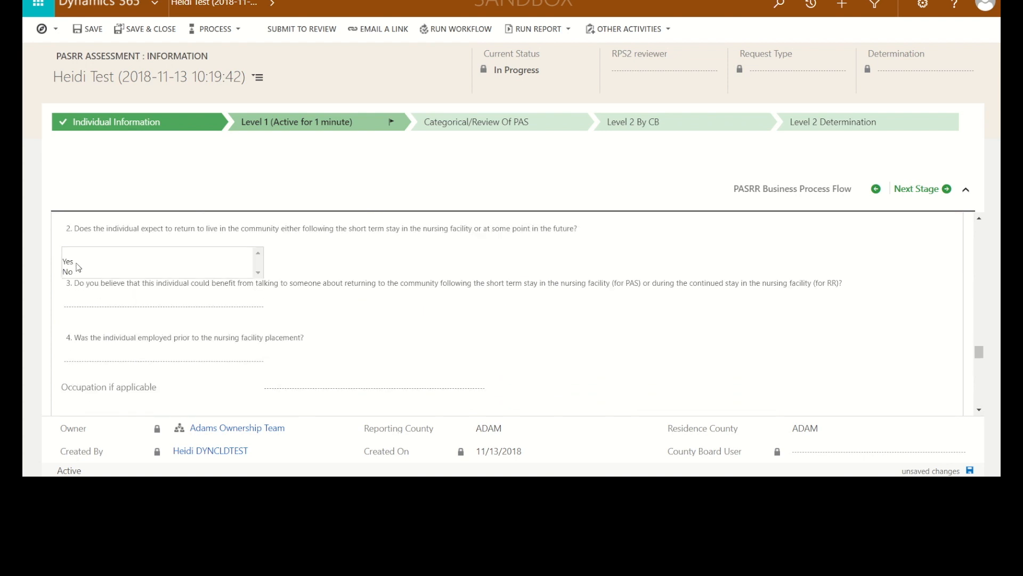
click(76, 264)
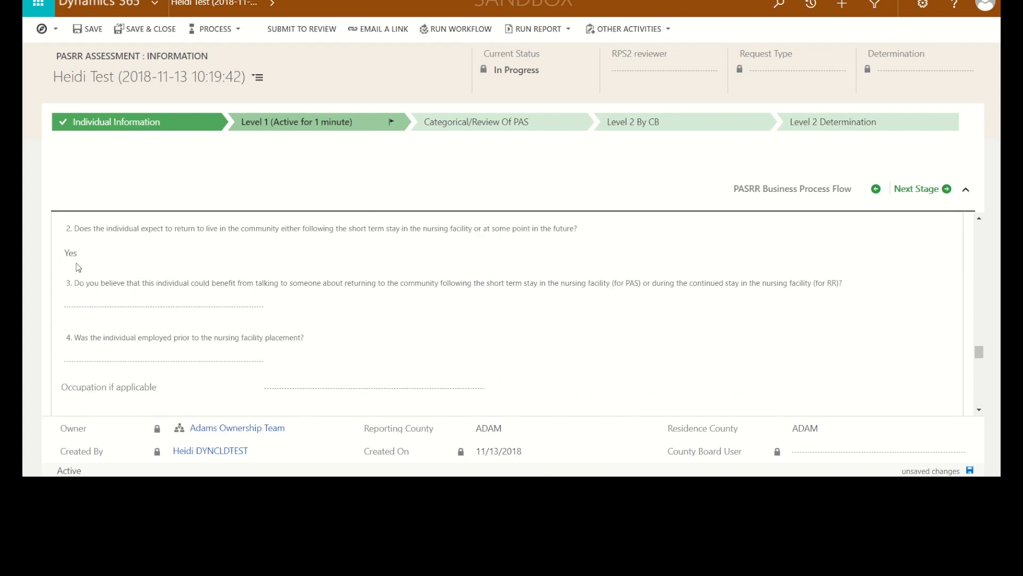
click(71, 306)
click(71, 319)
Answer No to referral question 4 about prior employment and question 5 about needing employment assistance
click(68, 361)
click(67, 381)
scroll(85, 367, down, 3)
click(79, 321)
click(69, 335)
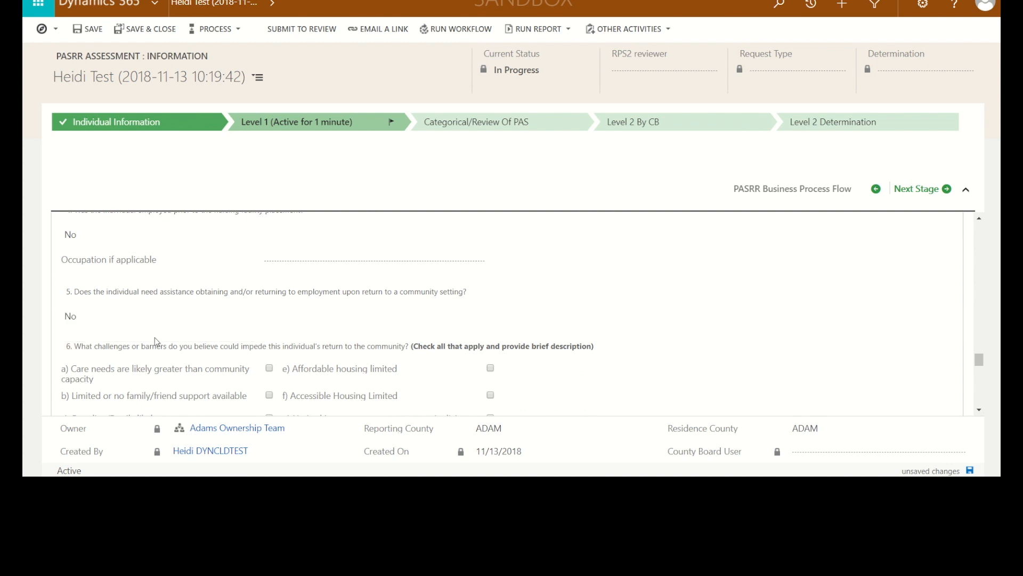
Review the community return barriers in question 6, the address sections and the Comments for PASRR Admin section
scroll(154, 337, down, 2)
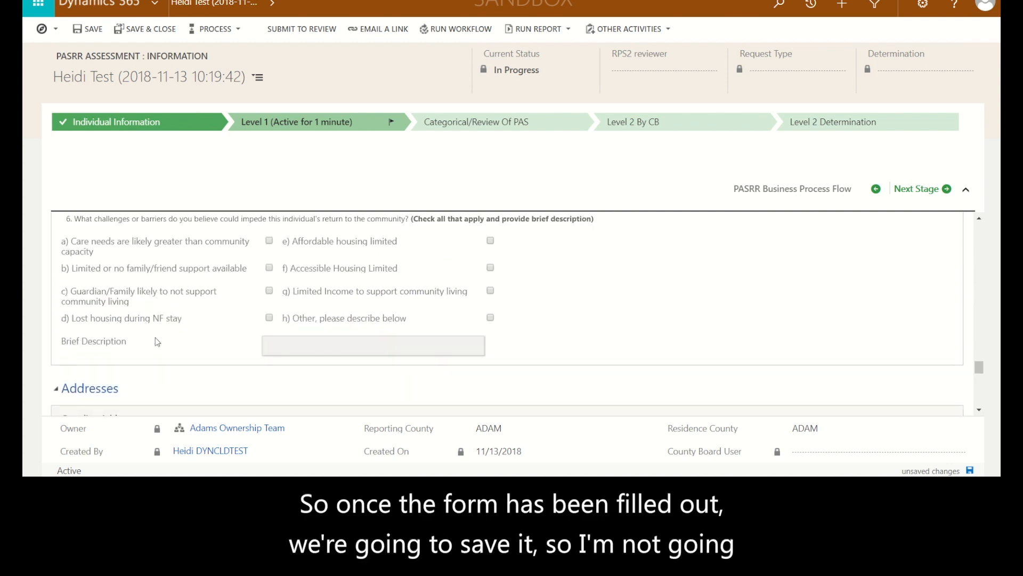
scroll(156, 338, down, 2)
scroll(157, 342, down, 1)
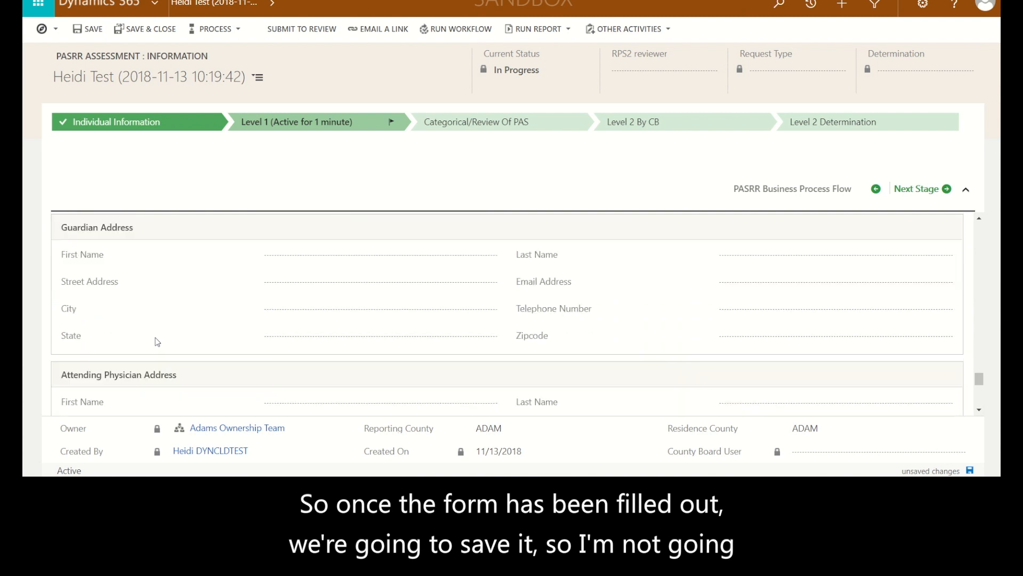
scroll(158, 341, down, 2)
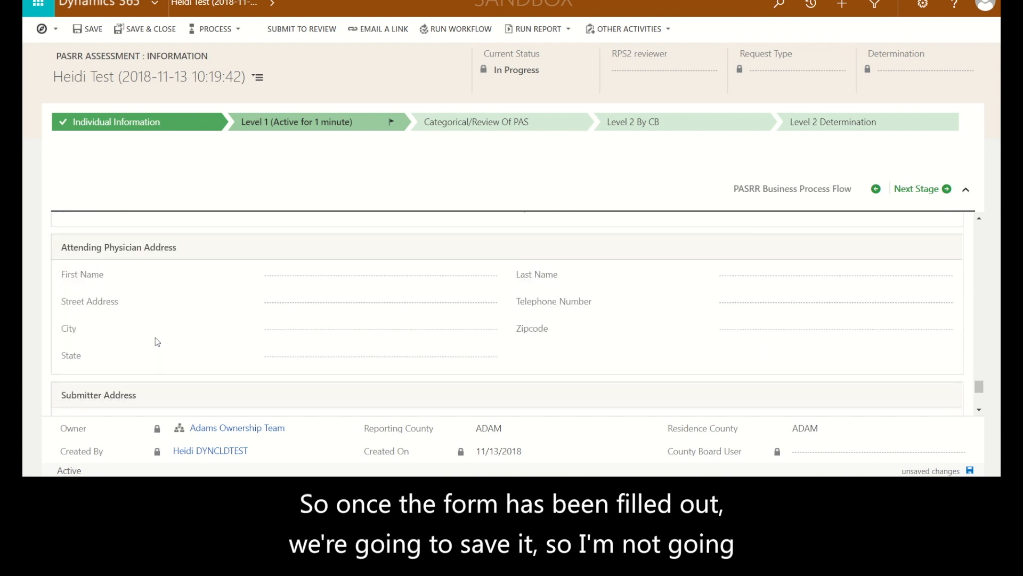
scroll(157, 341, down, 3)
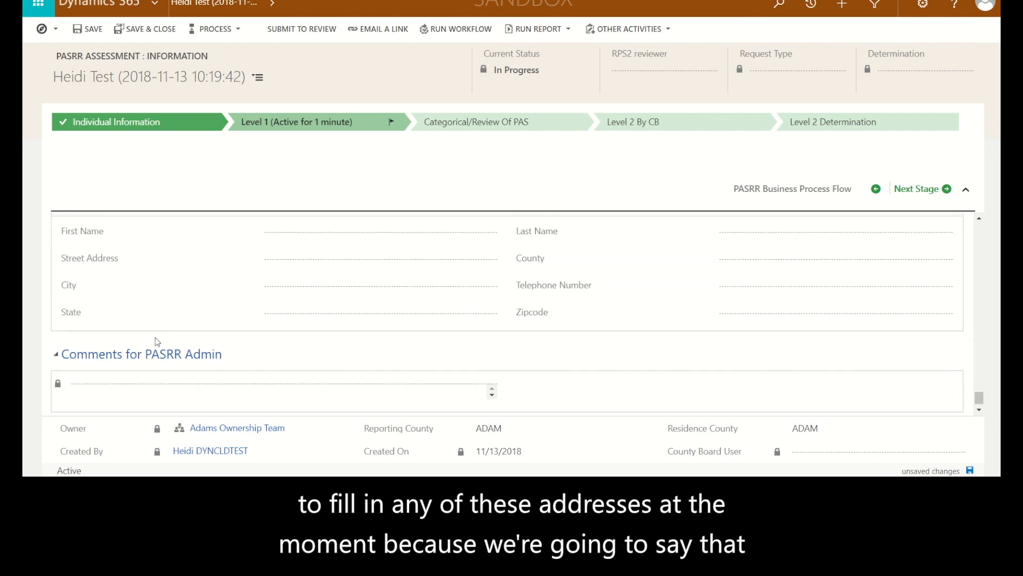
Save the PASRR assessment, then submit it to review and confirm the submission
scroll(157, 342, down, 1)
scroll(155, 341, up, 6)
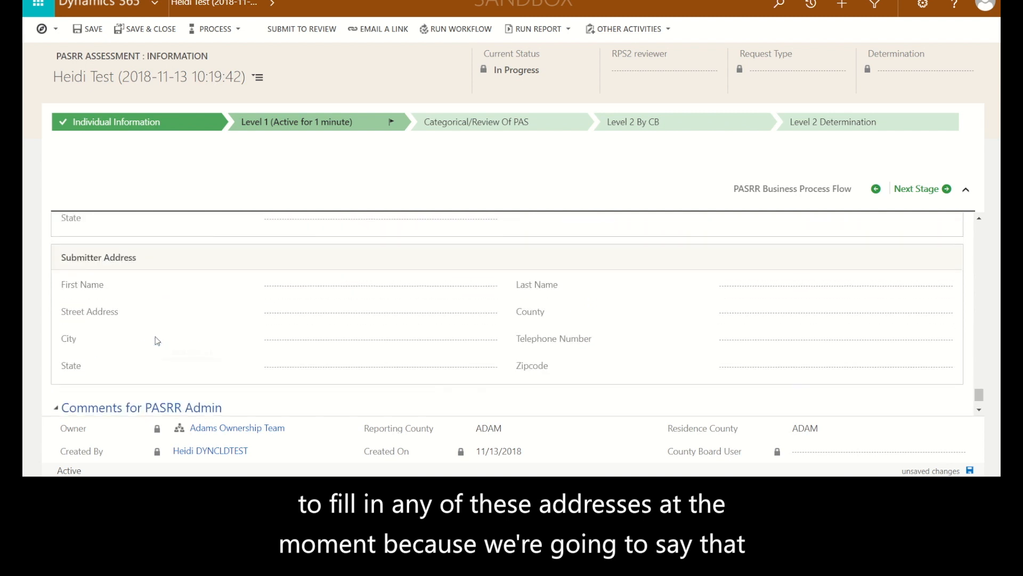
scroll(155, 337, up, 3)
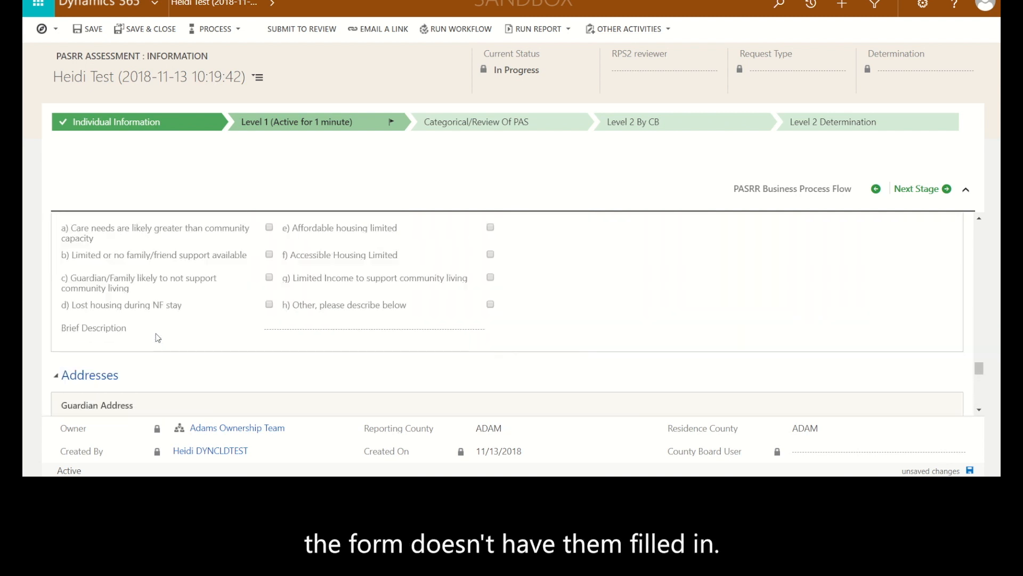
click(99, 33)
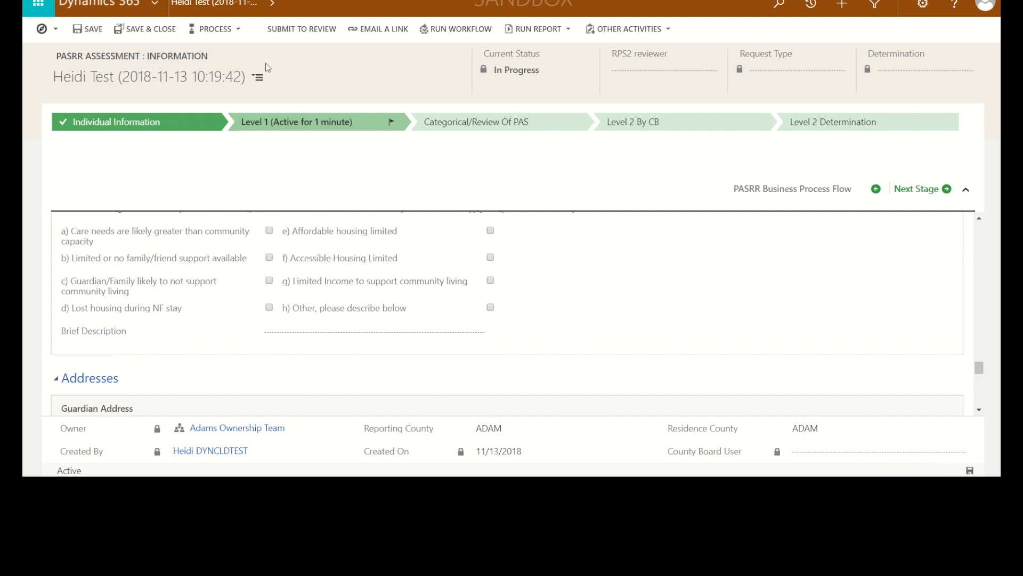
click(302, 30)
click(573, 47)
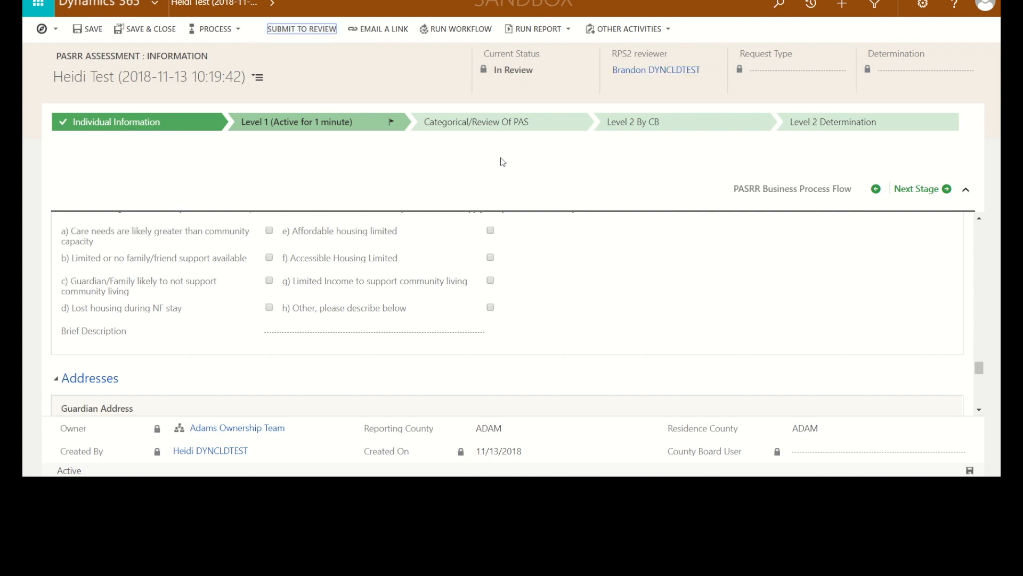
Advance the assessment to the Categorical/Review of PAS stage and review its Categorical Determination fields
scroll(503, 233, up, 5)
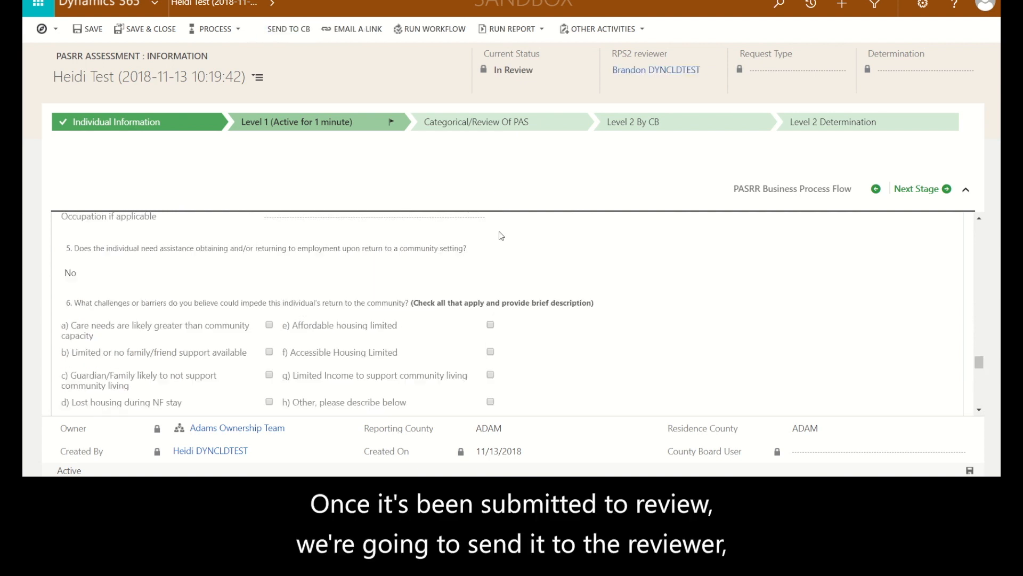
scroll(501, 235, up, 6)
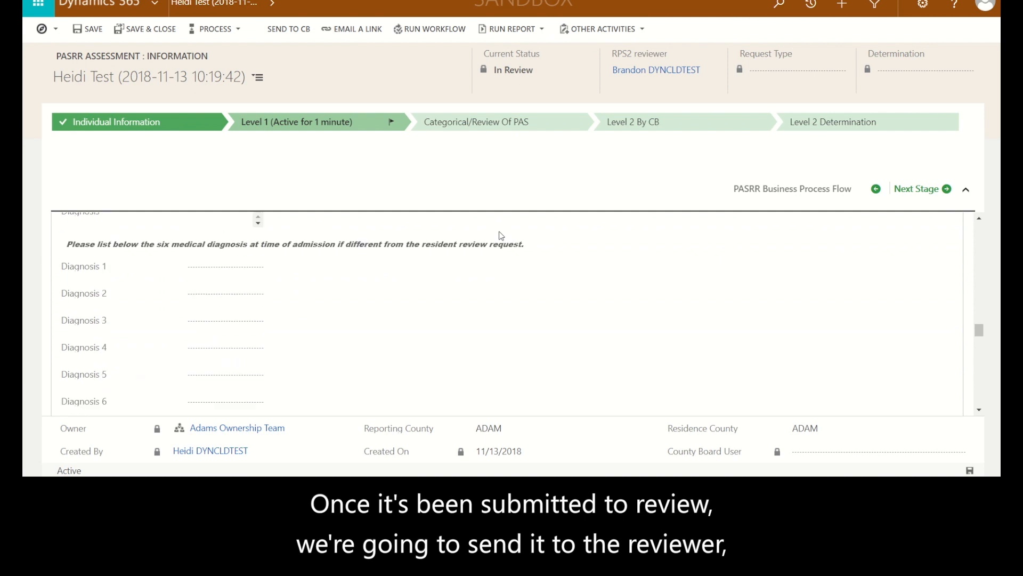
scroll(501, 235, up, 6)
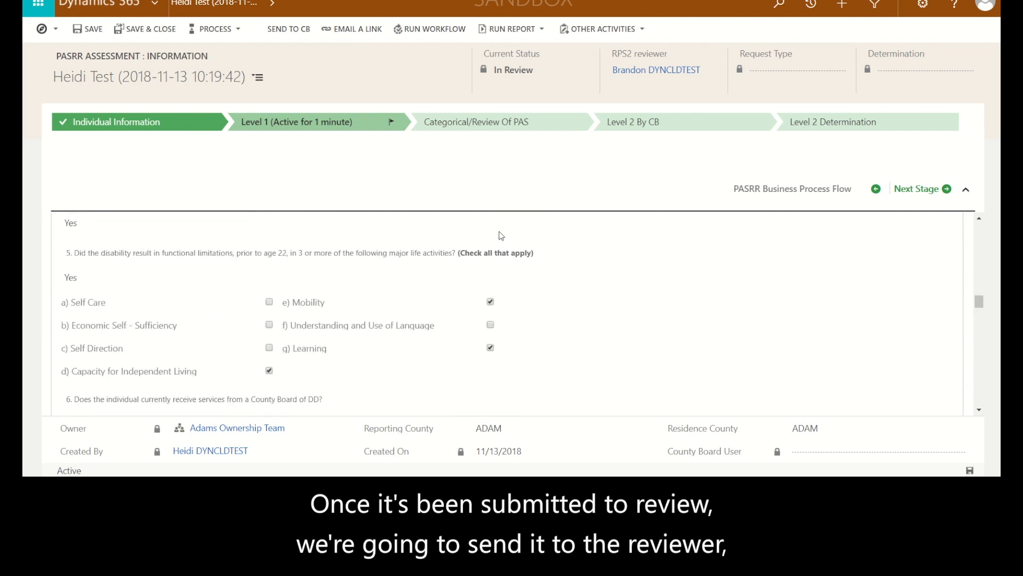
scroll(501, 235, up, 6)
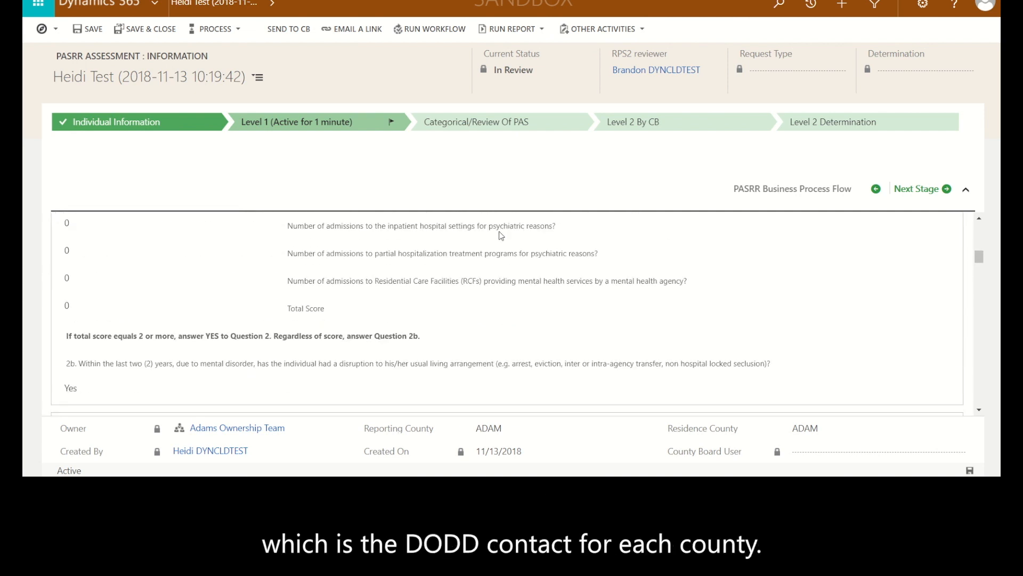
scroll(501, 233, up, 4)
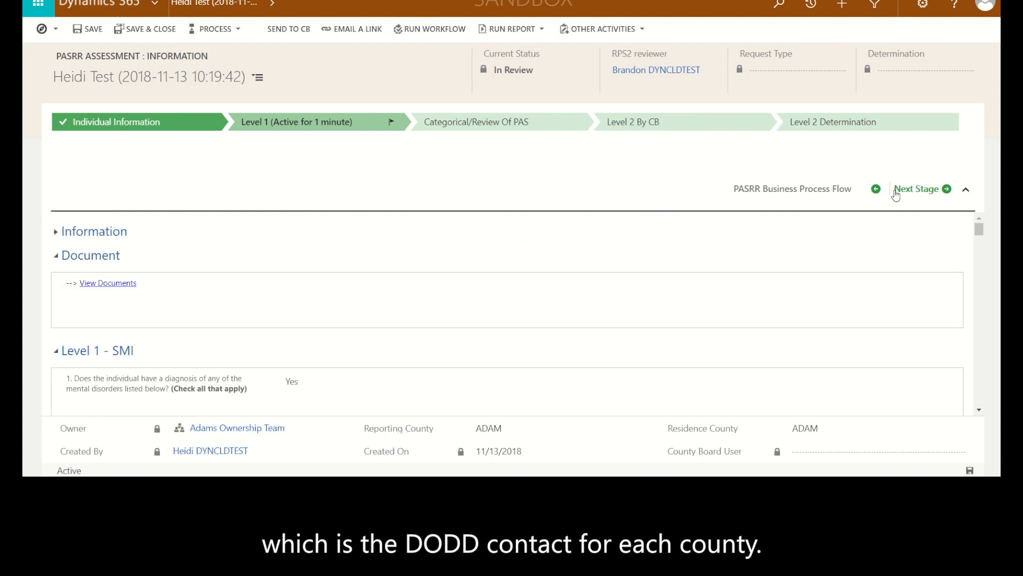
click(917, 190)
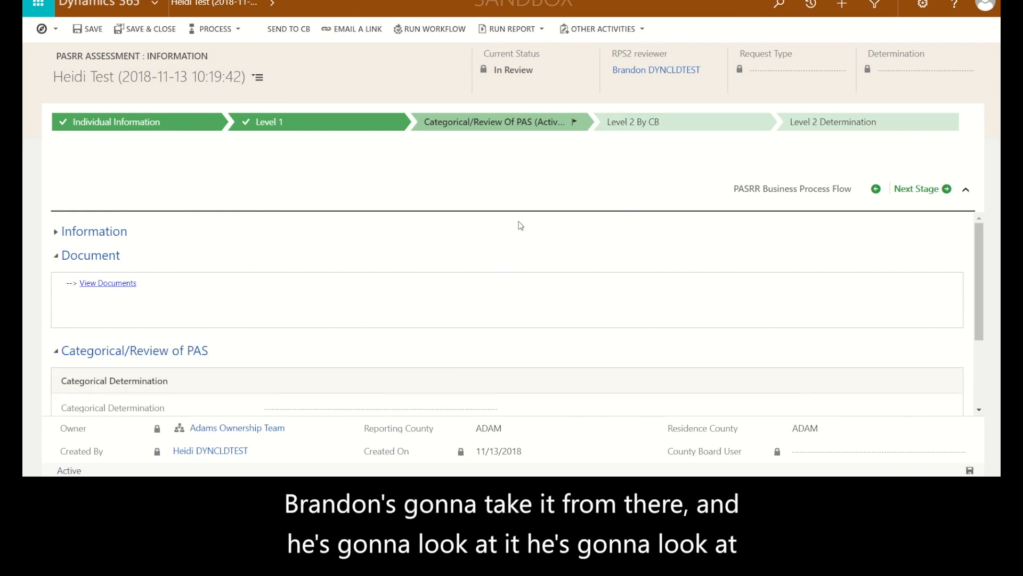
scroll(528, 224, down, 1)
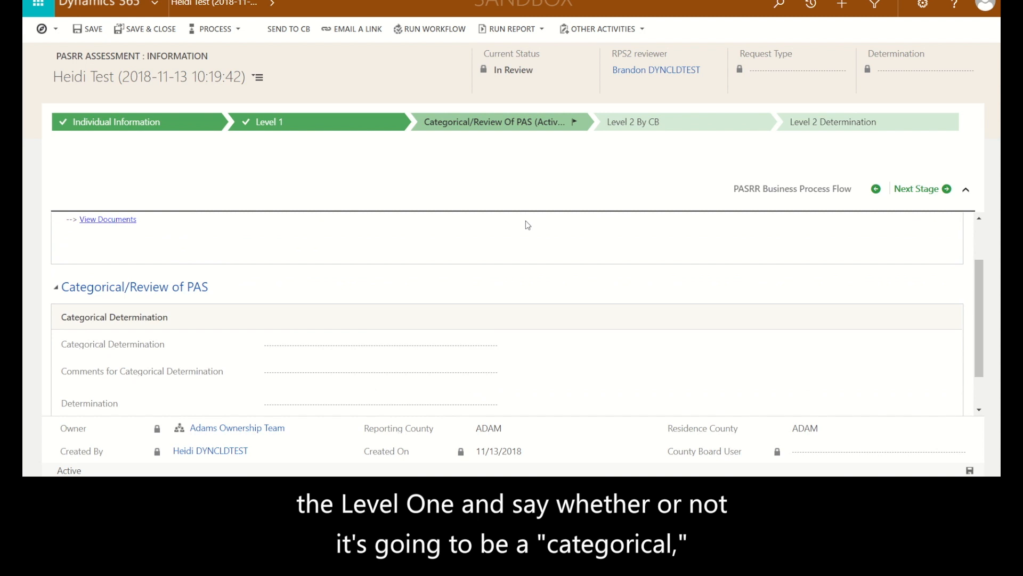
scroll(527, 224, down, 1)
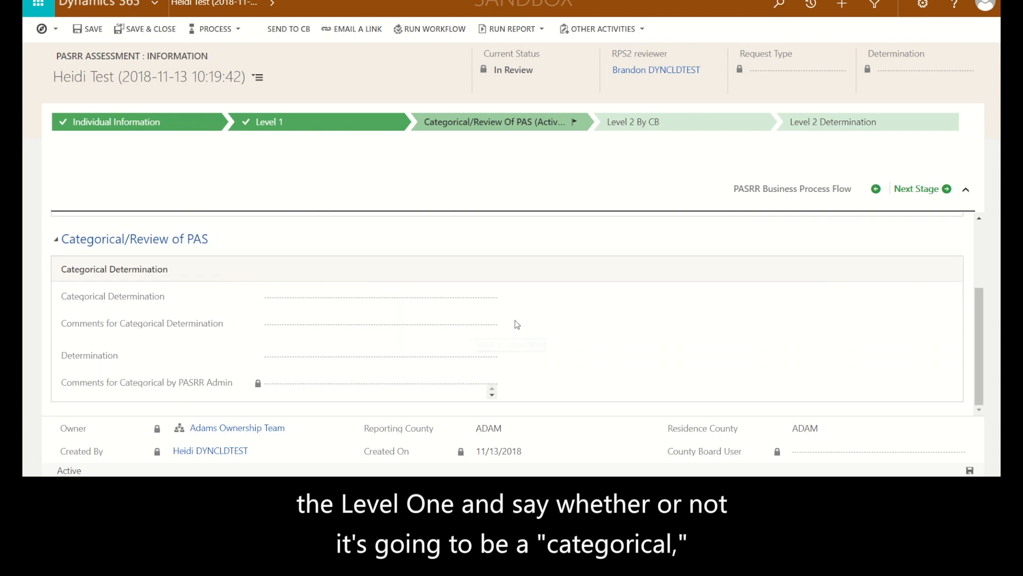
scroll(515, 324, up, 2)
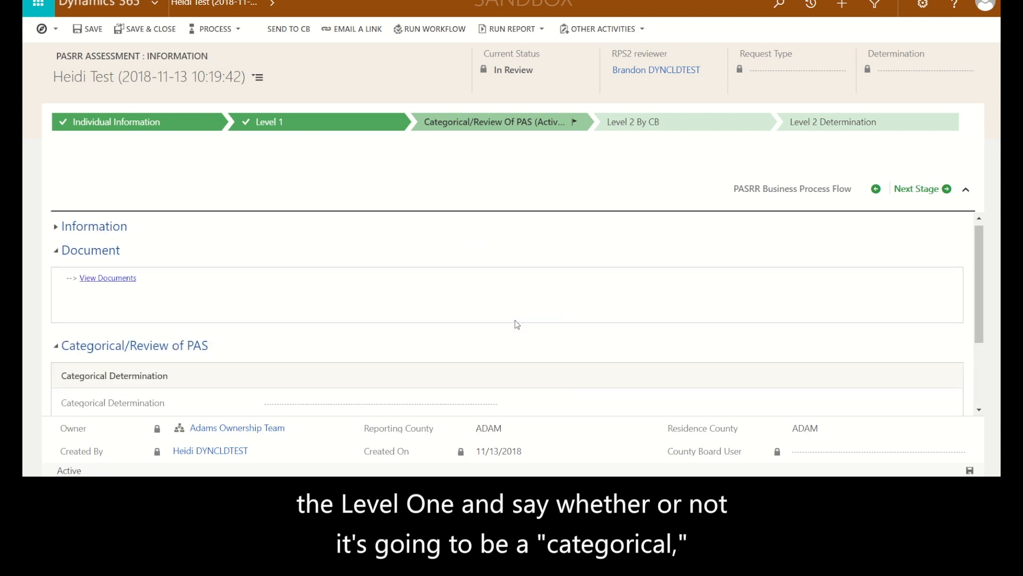
Expand the Information section to check the case type, then send the assessment to the county board and confirm
click(56, 233)
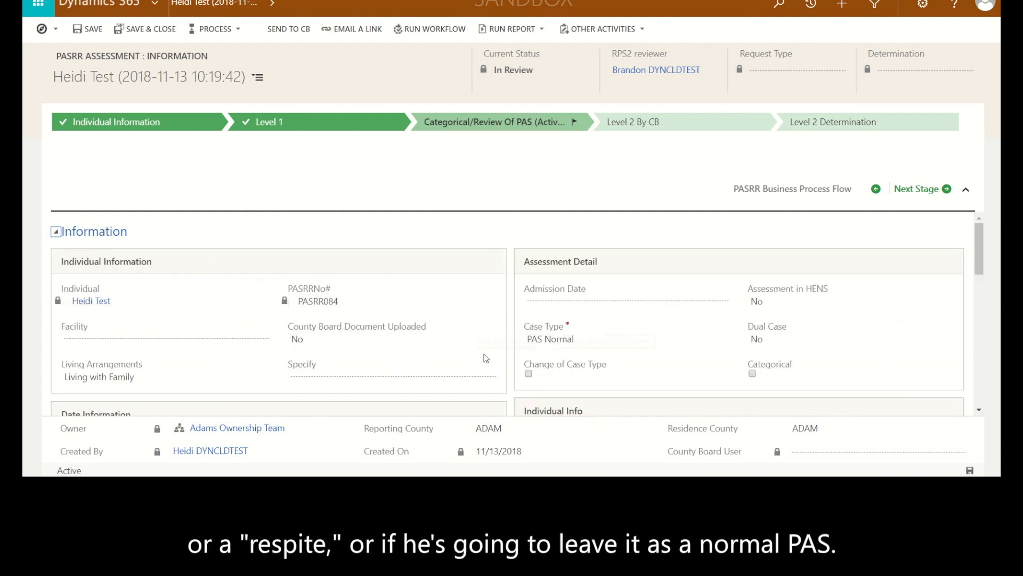
scroll(485, 354, down, 1)
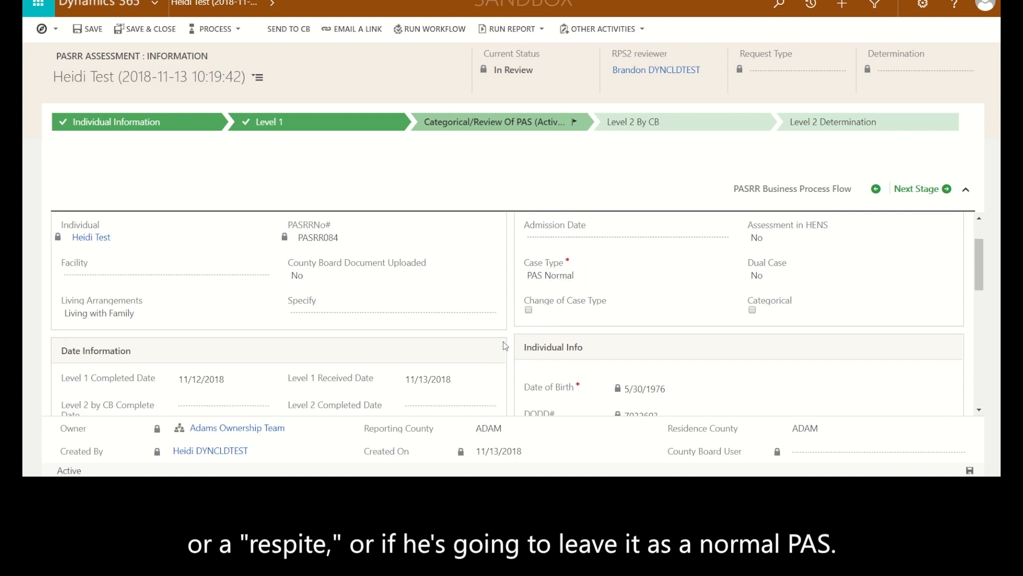
scroll(504, 342, down, 2)
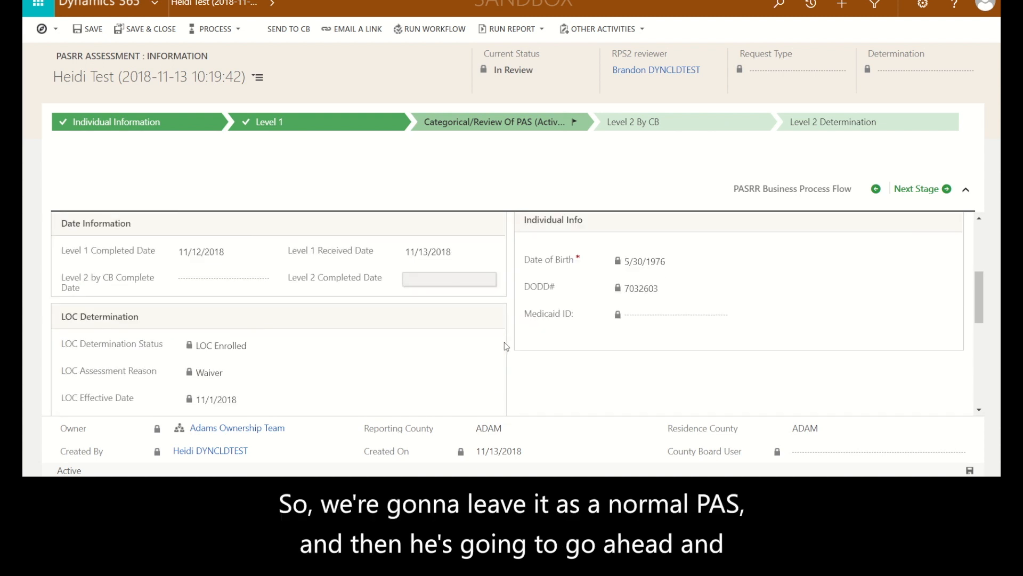
scroll(506, 347, up, 3)
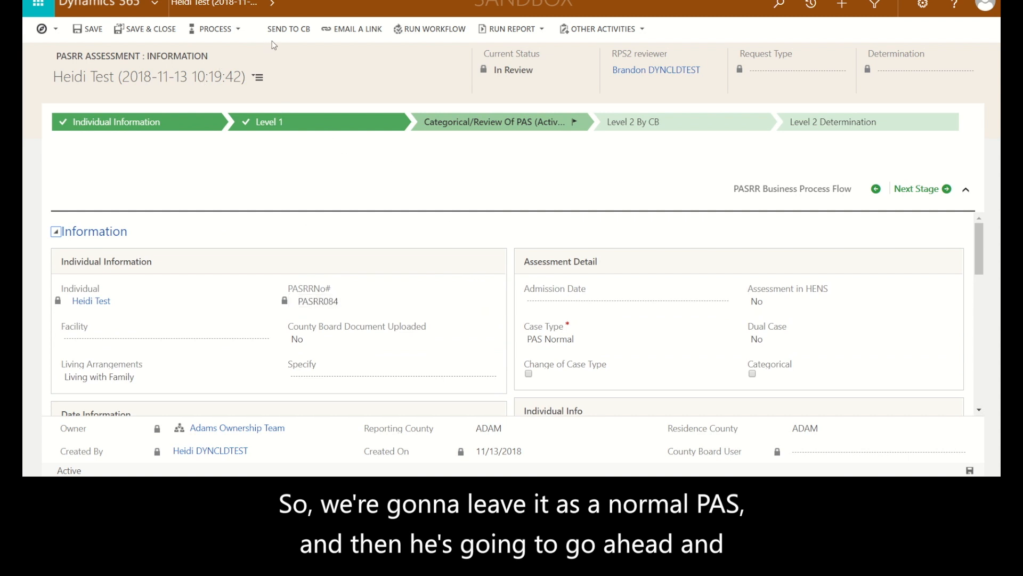
click(286, 31)
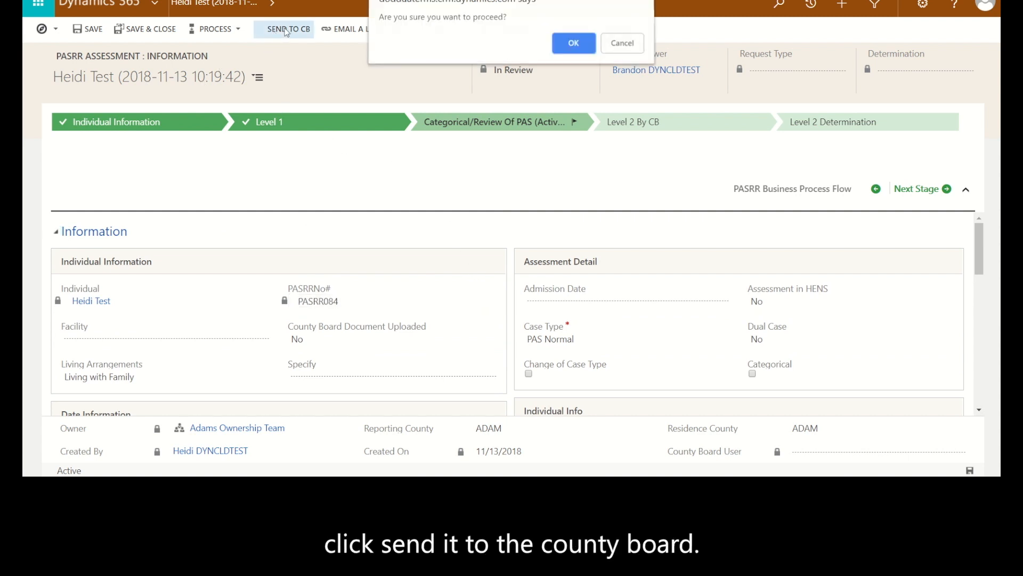
click(573, 47)
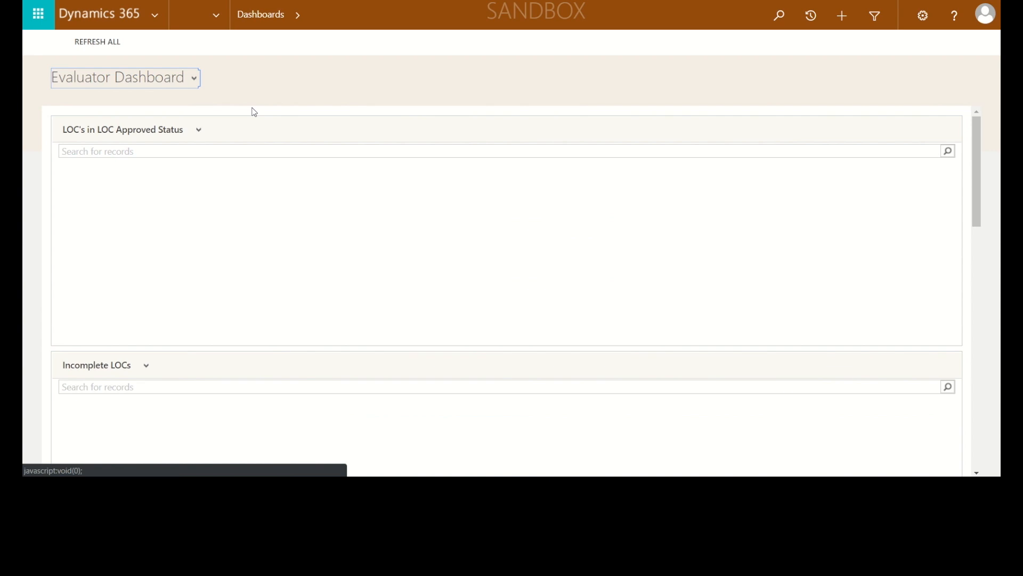
Switch to the CB PASRR dashboard and open the PAS Normal assessment listed under Assessments Waiting on CB
click(196, 79)
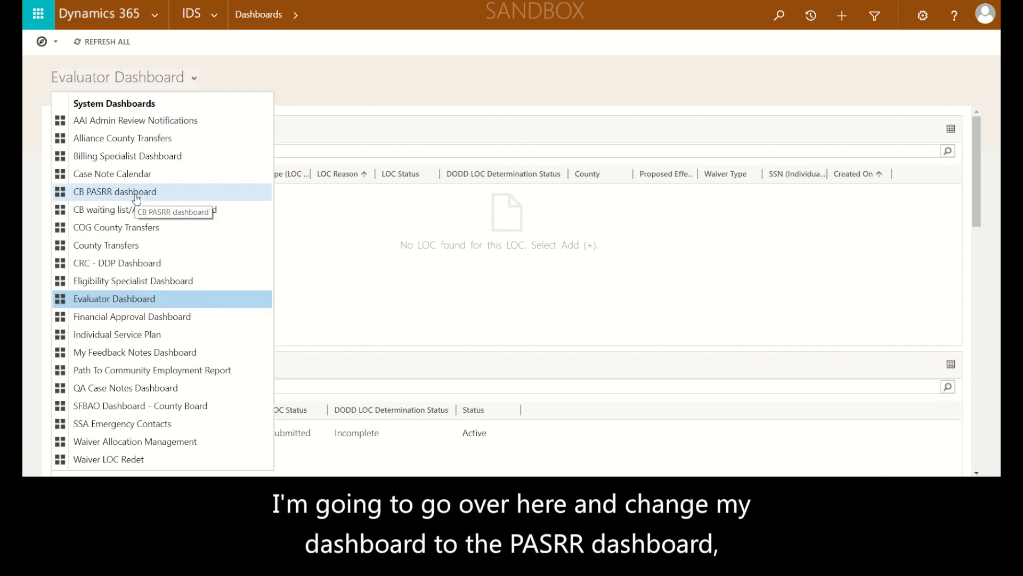
click(137, 197)
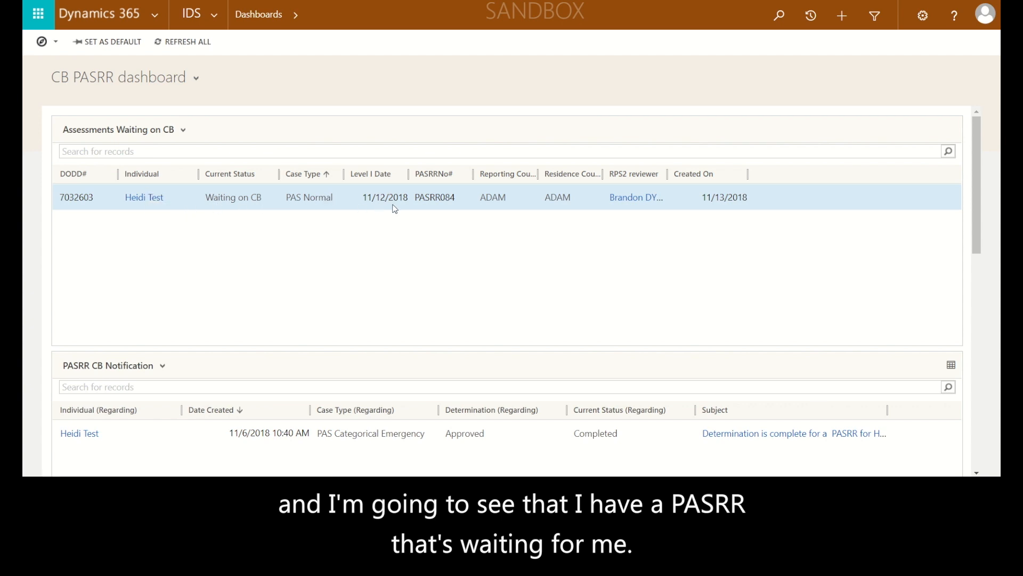
double_click(344, 198)
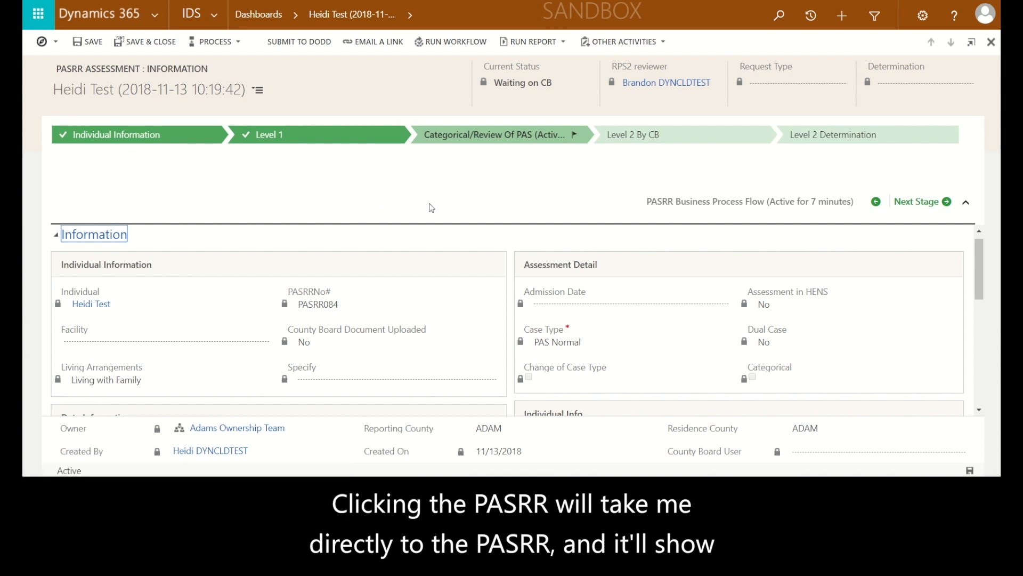
Review the assessment's Information section and advance the assessment to the Level 2 By CB stage
scroll(296, 254, down, 4)
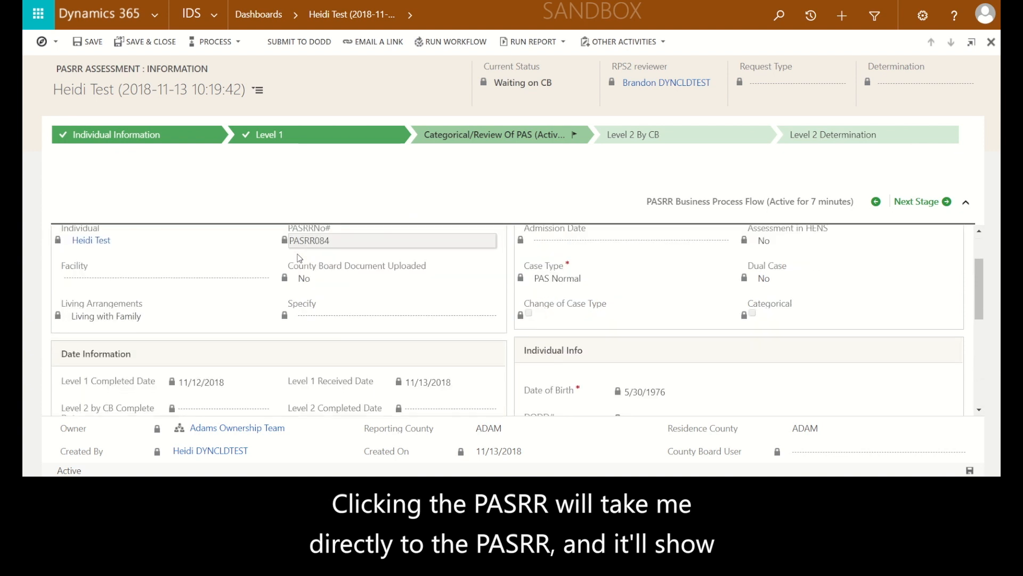
scroll(304, 267, down, 2)
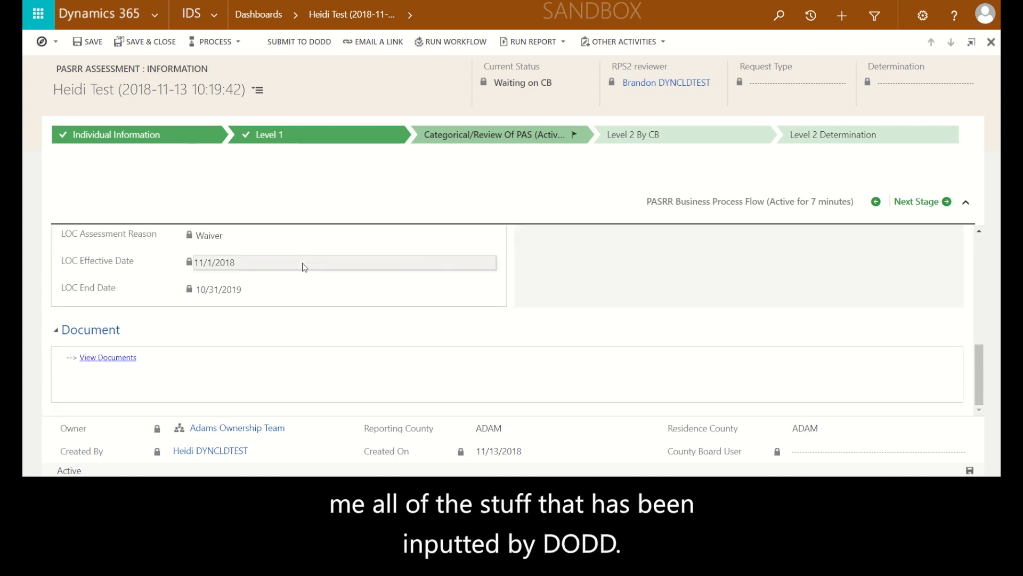
scroll(301, 267, up, 6)
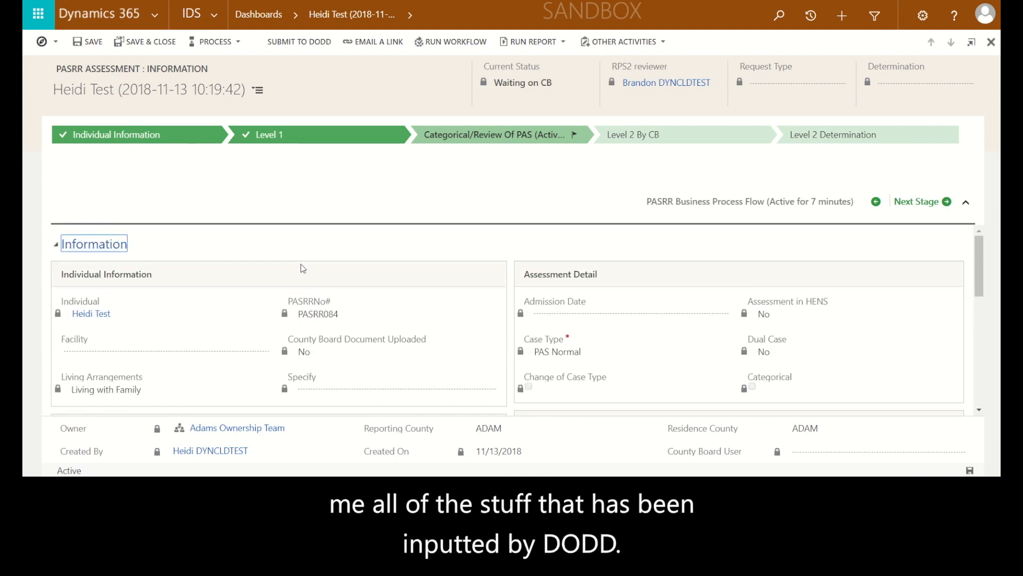
click(912, 205)
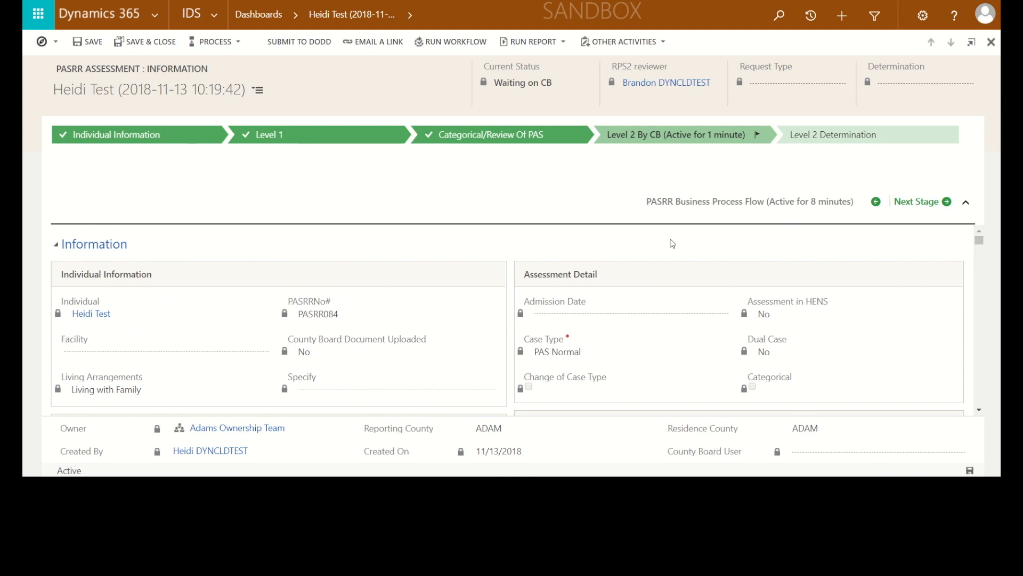
Collapse the process flow area and the Information section, and look through the County Board Level 2 questions
click(965, 202)
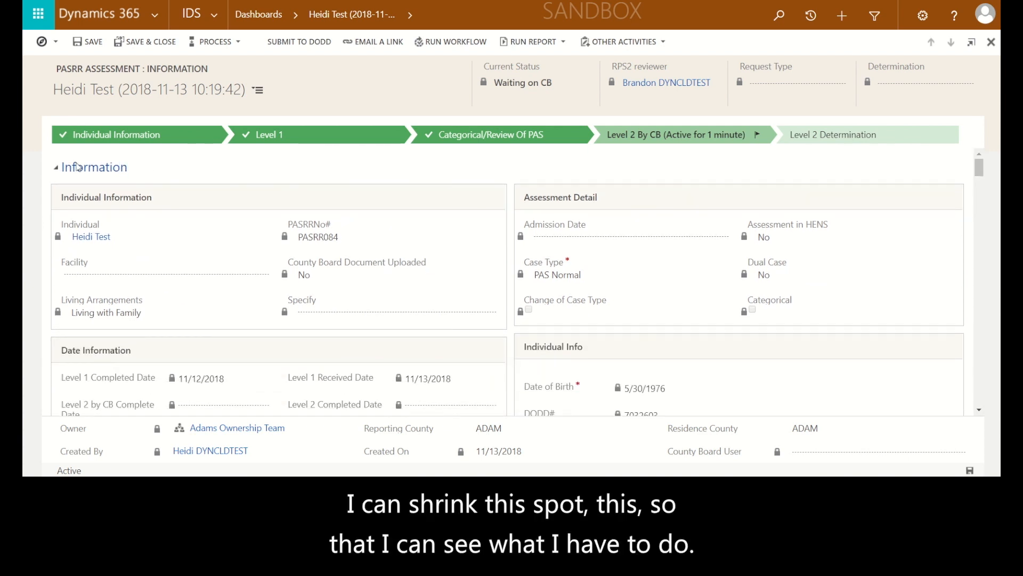
click(59, 169)
scroll(414, 240, down, 5)
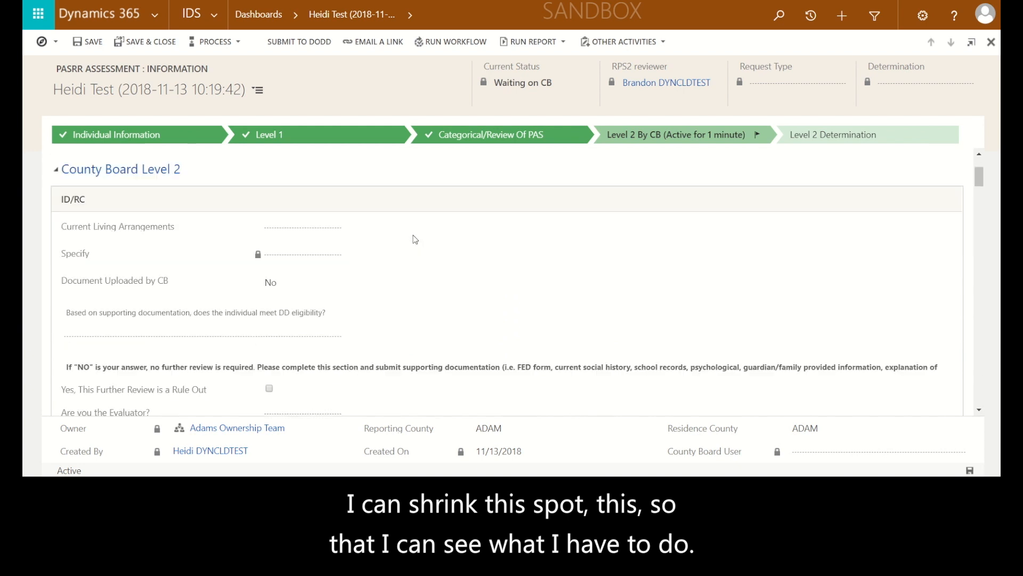
scroll(415, 241, down, 1)
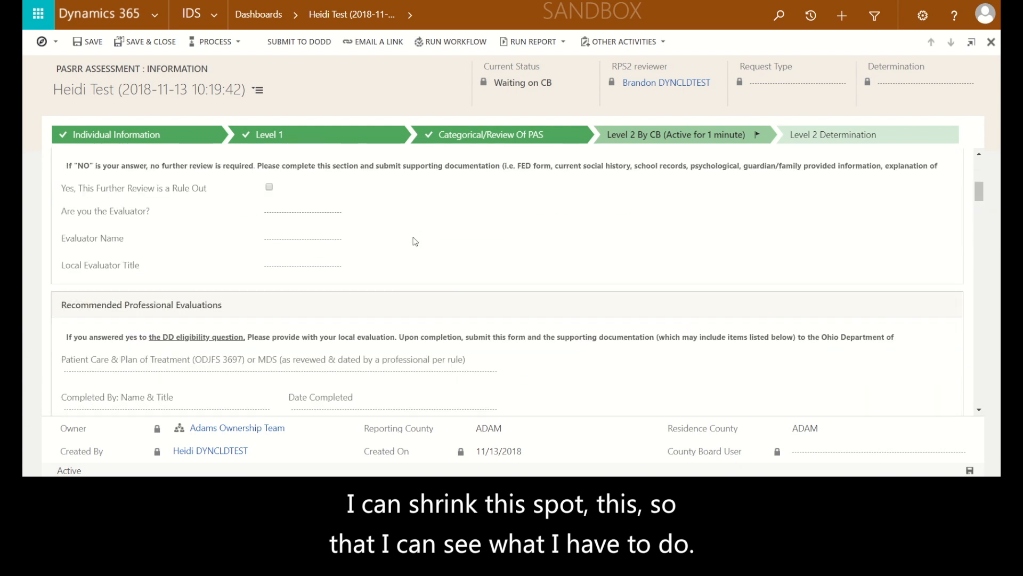
scroll(415, 241, down, 3)
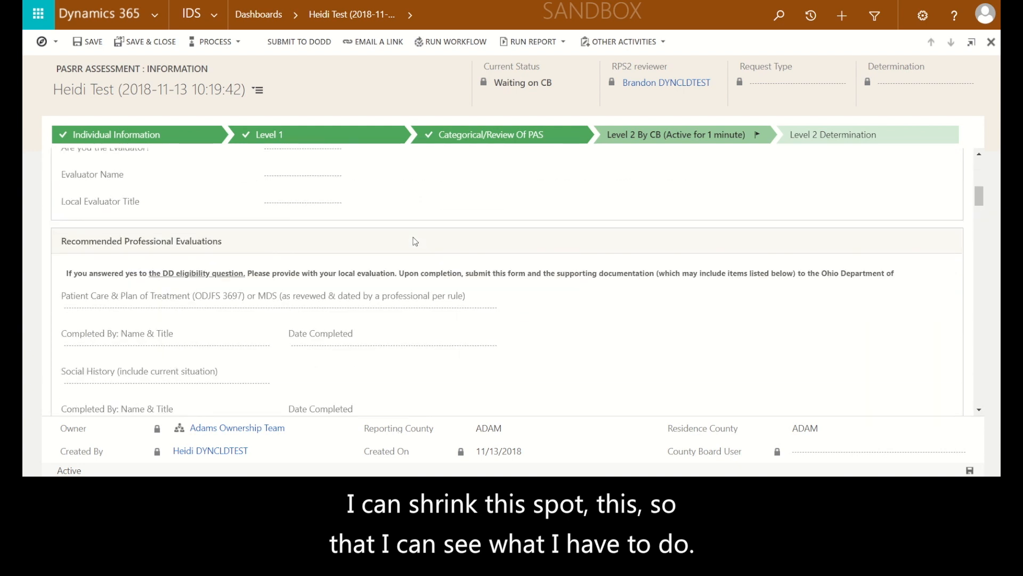
scroll(415, 241, down, 3)
scroll(416, 242, up, 5)
scroll(415, 242, up, 5)
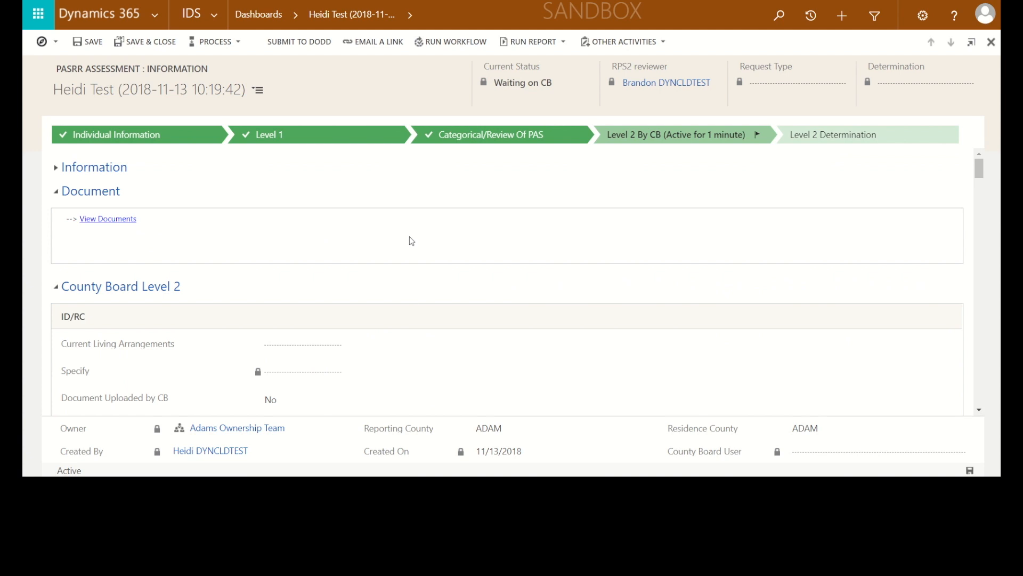
Open the assessment's document folder in SharePoint and upload the PASRR Social History file from the Desktop
click(102, 220)
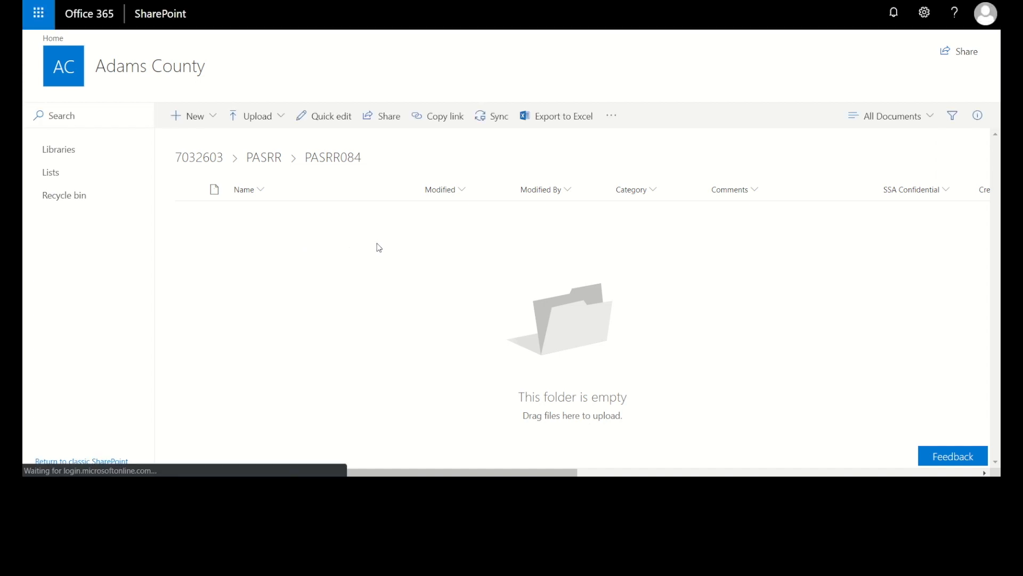
click(254, 120)
click(235, 140)
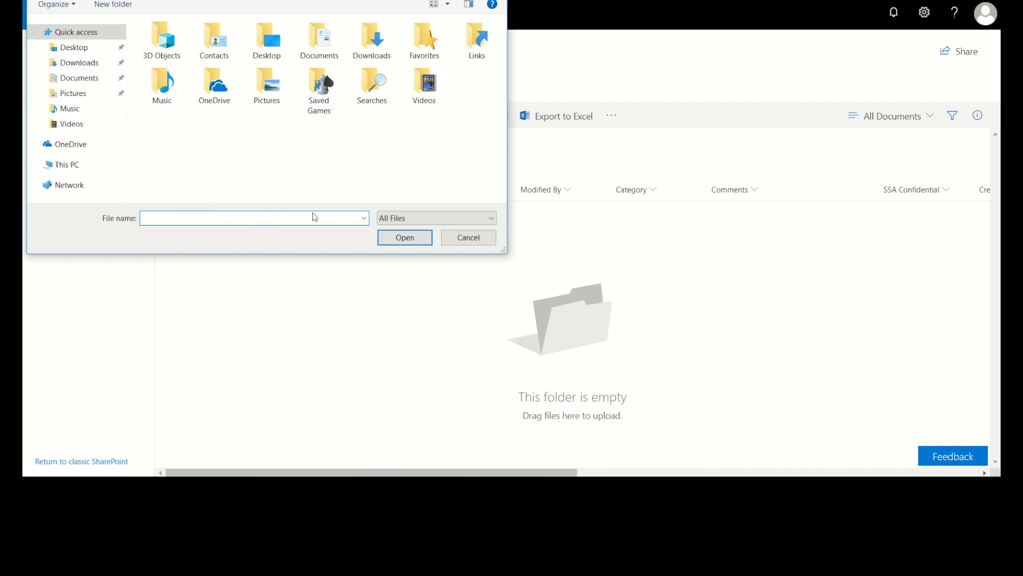
double_click(282, 45)
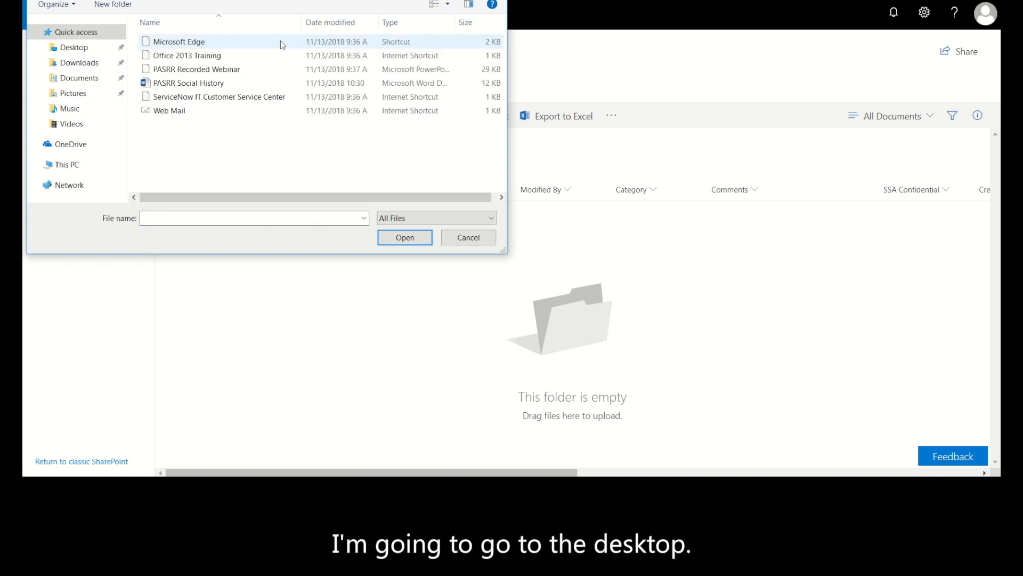
click(235, 85)
click(404, 239)
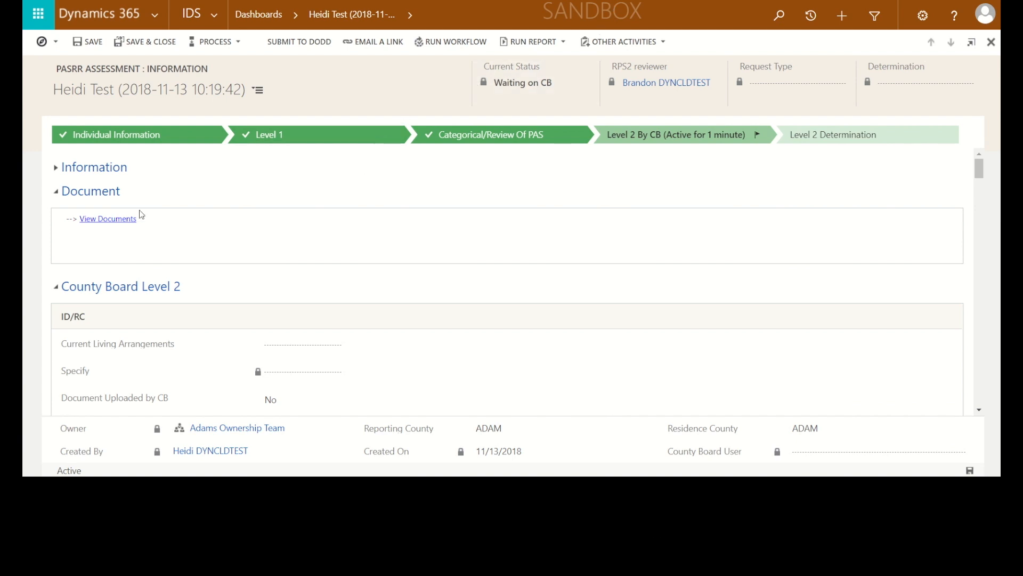
Collapse the Document section and set Current Living Arrangements to Family/Relative in the County Board Level 2 section
click(56, 192)
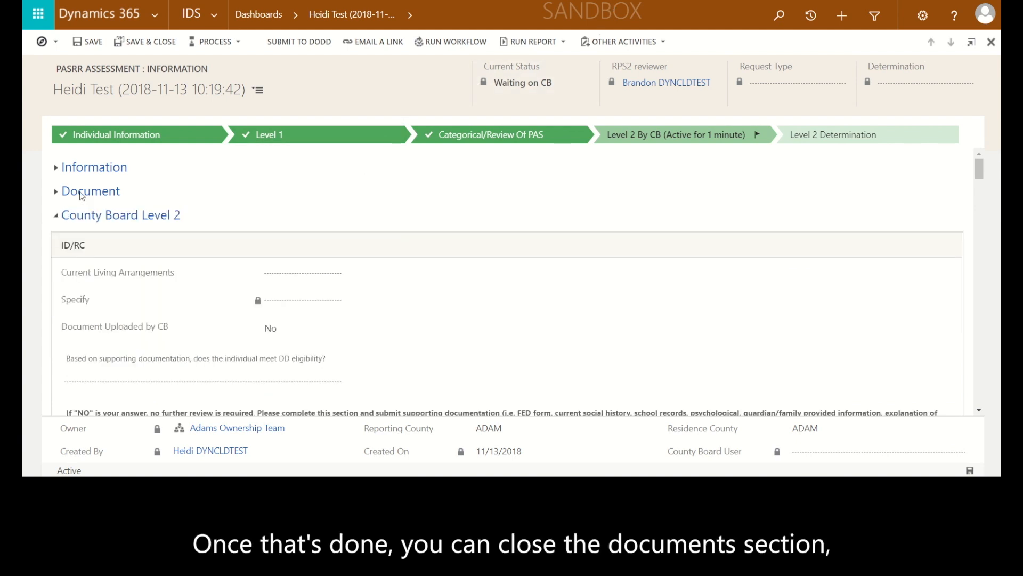
scroll(320, 258, down, 3)
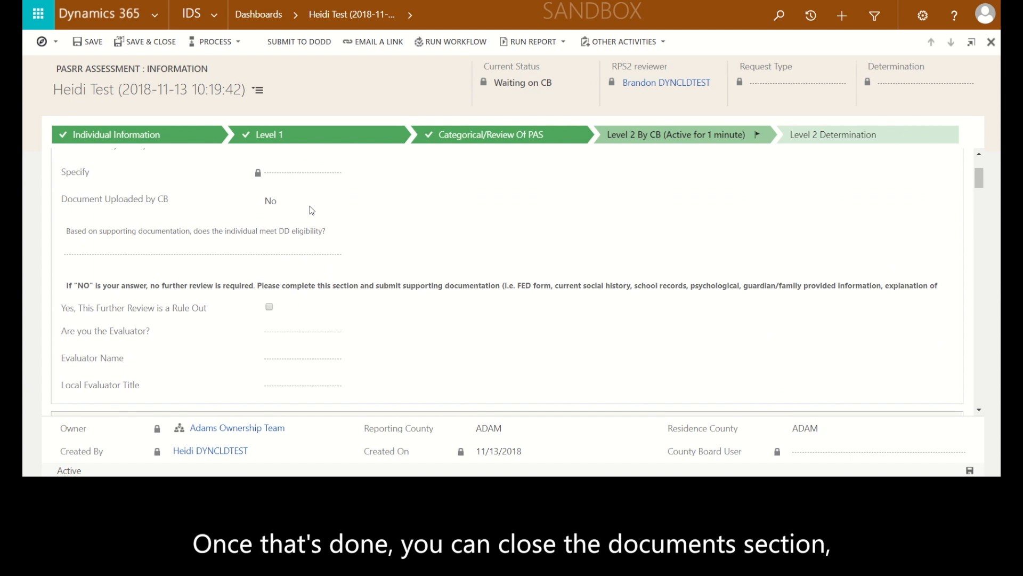
scroll(313, 213, up, 1)
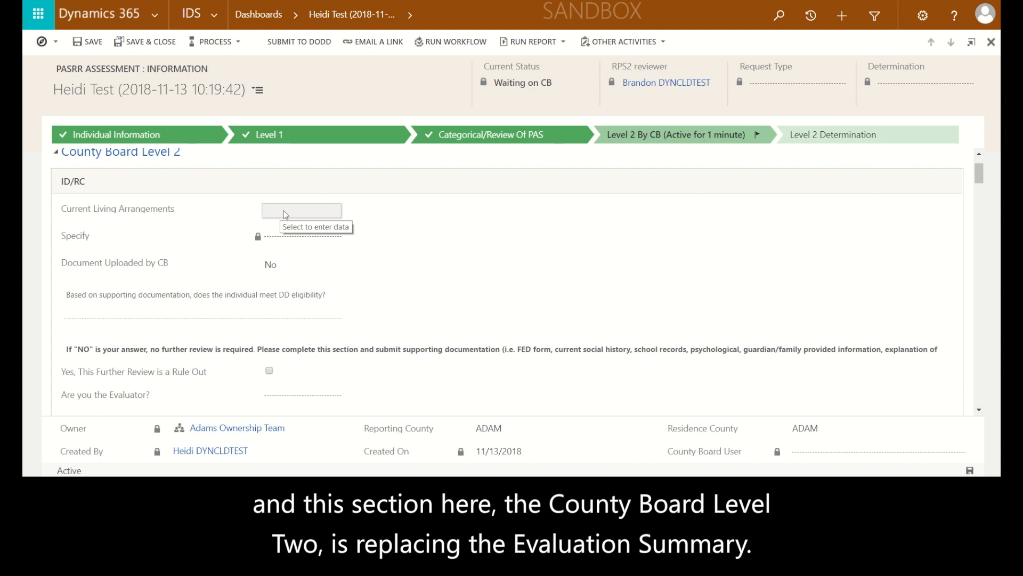
click(283, 210)
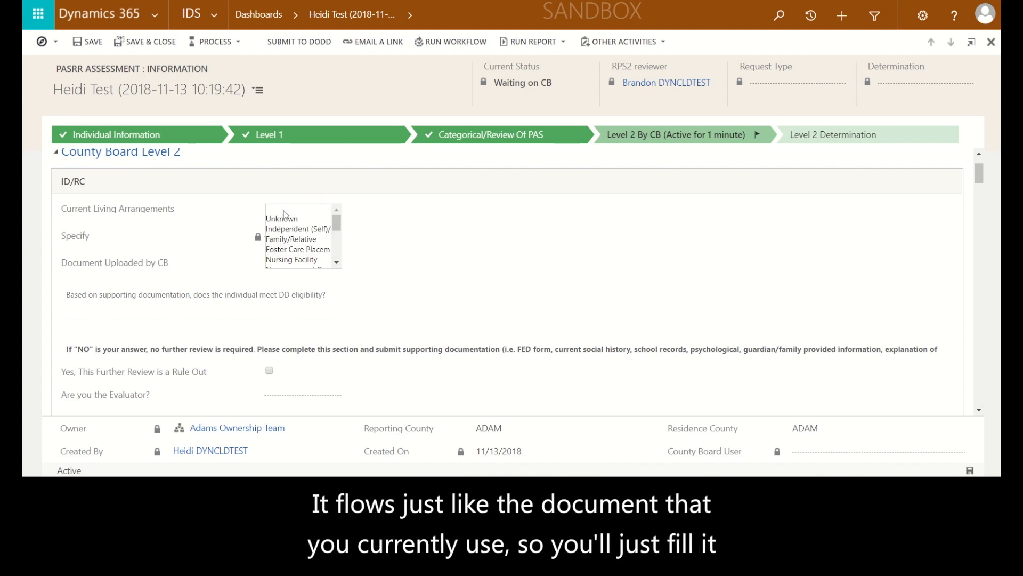
click(309, 240)
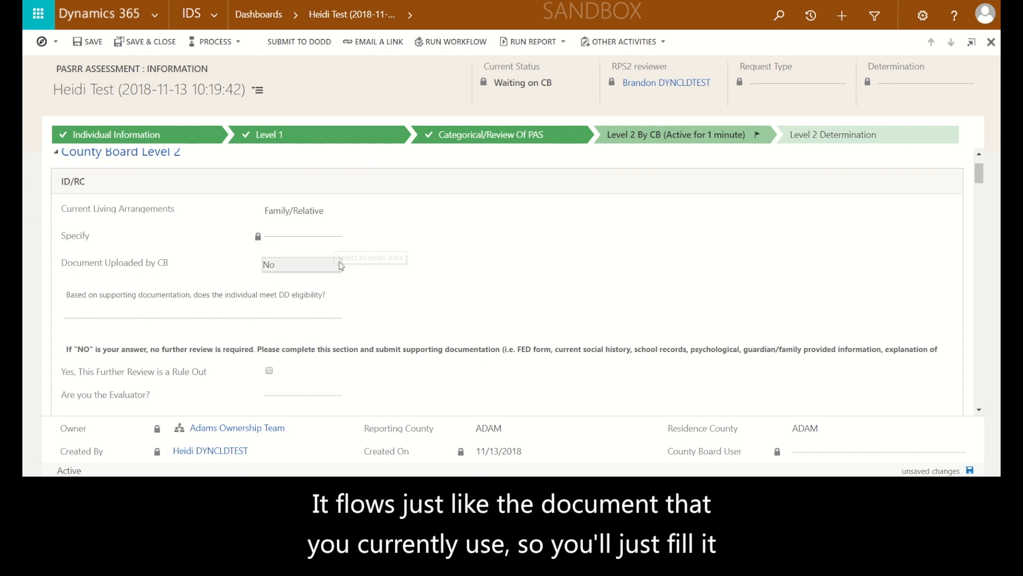
Answer Yes to whether the individual meets DD eligibility based on supporting documentation
scroll(338, 264, down, 1)
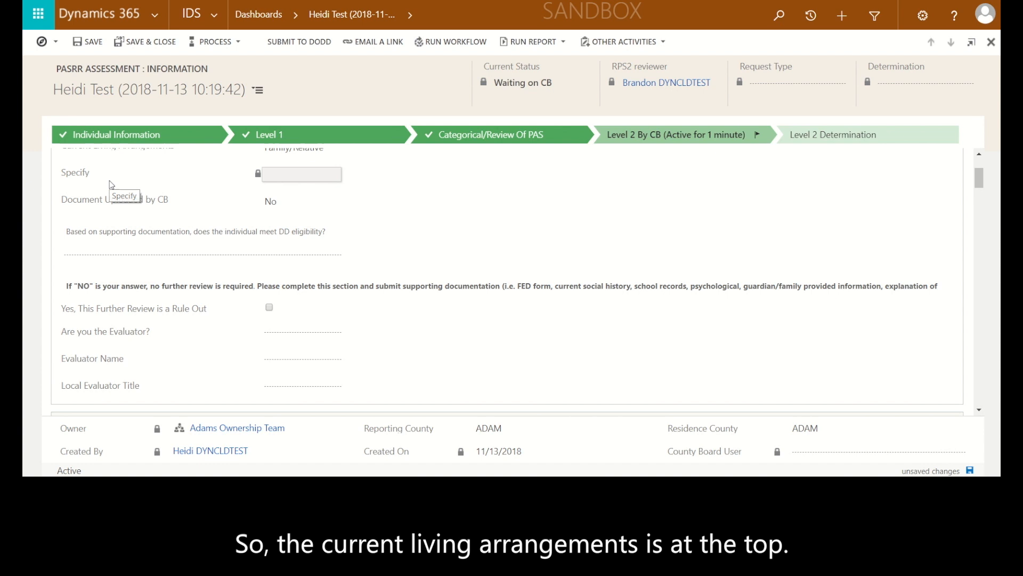
scroll(210, 208, up, 1)
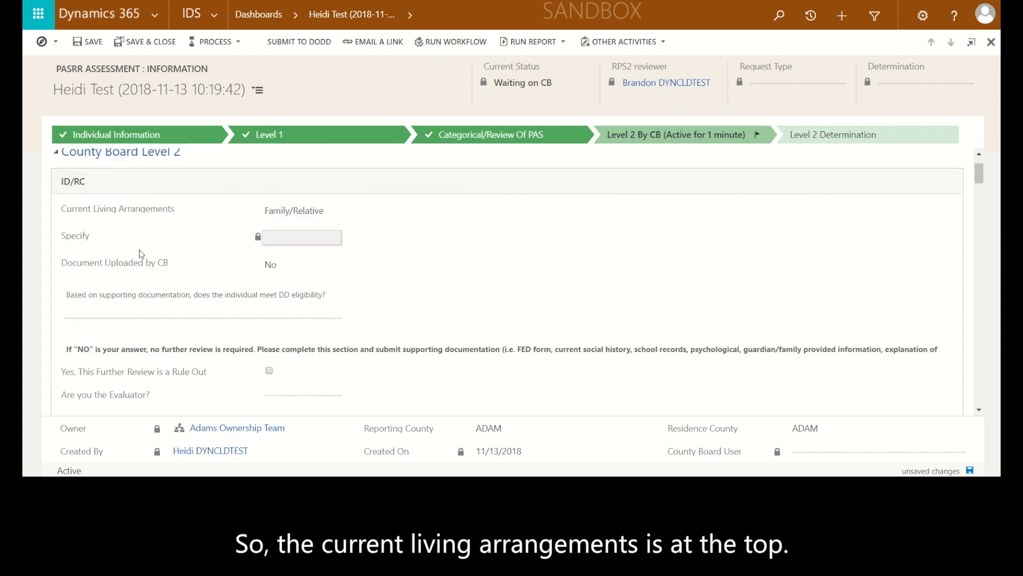
scroll(141, 257, down, 1)
click(92, 257)
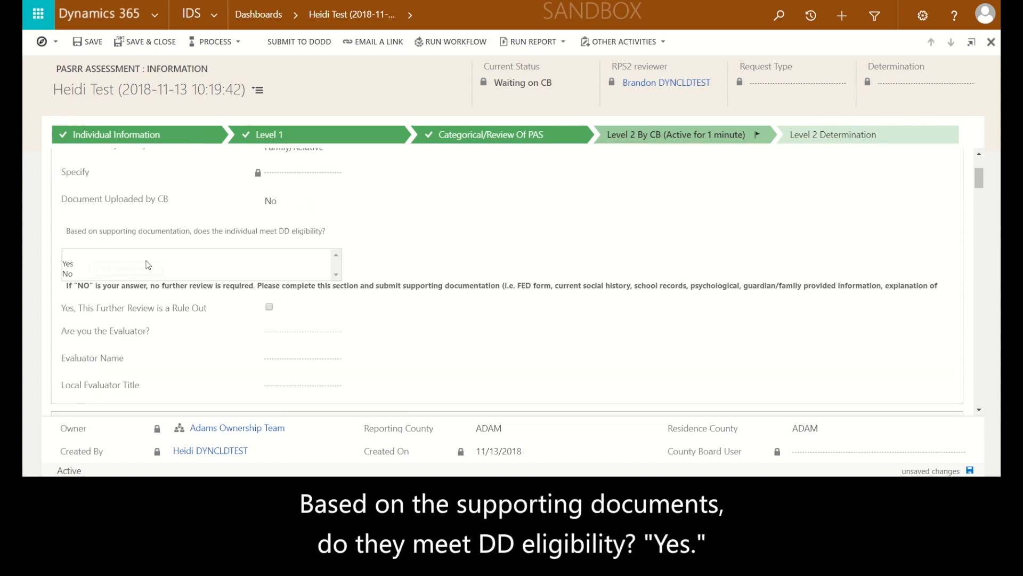
click(77, 268)
Answer Yes to being the evaluator and enter SSA as the Local Evaluator Title
scroll(107, 254, down, 1)
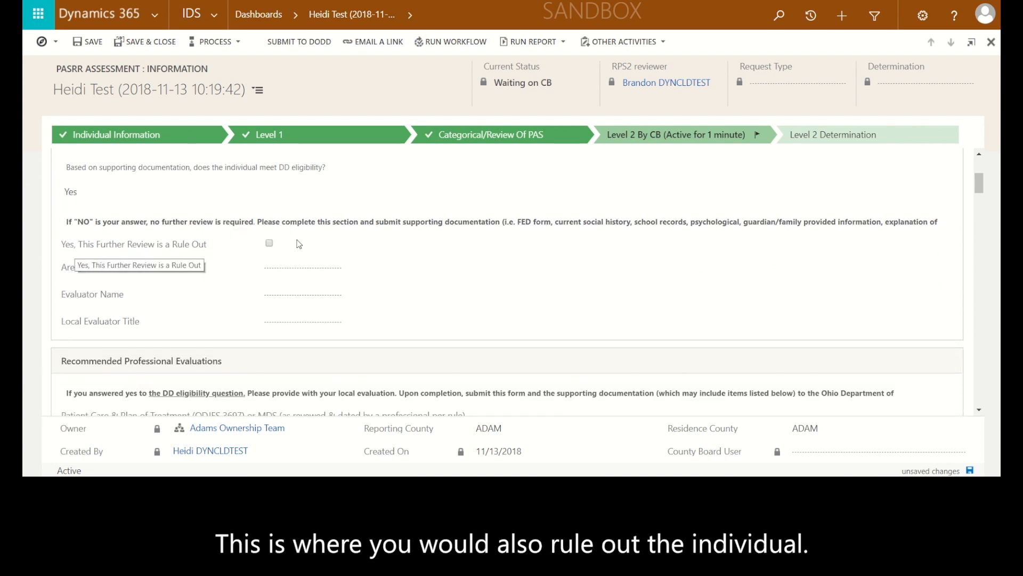
click(282, 268)
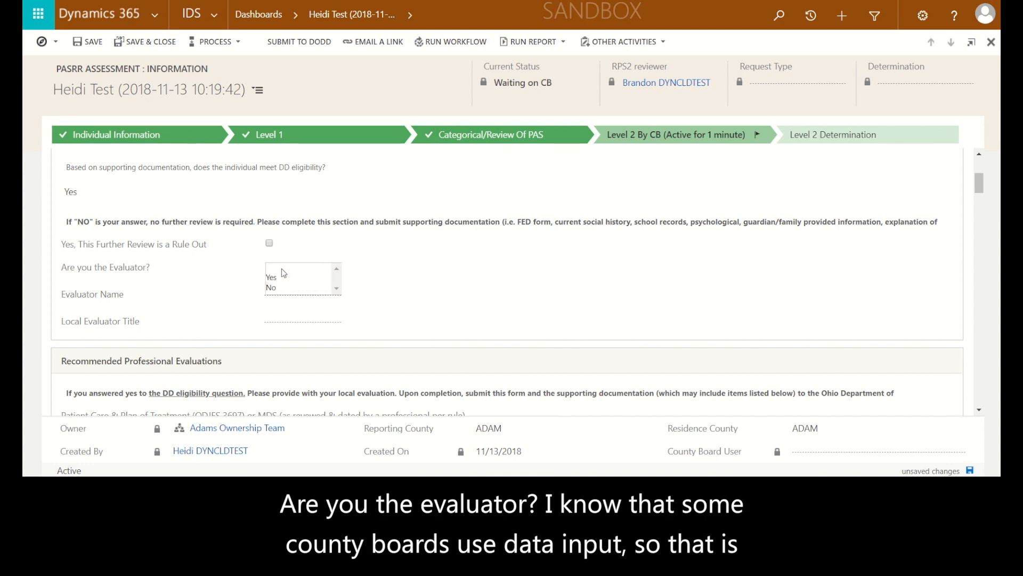
click(280, 277)
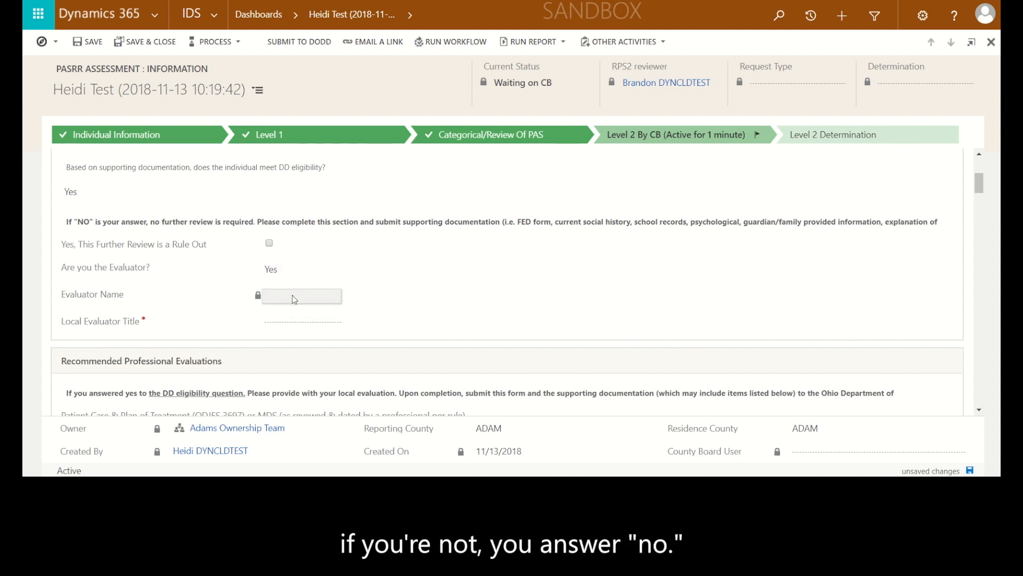
click(292, 323)
text(SSA)
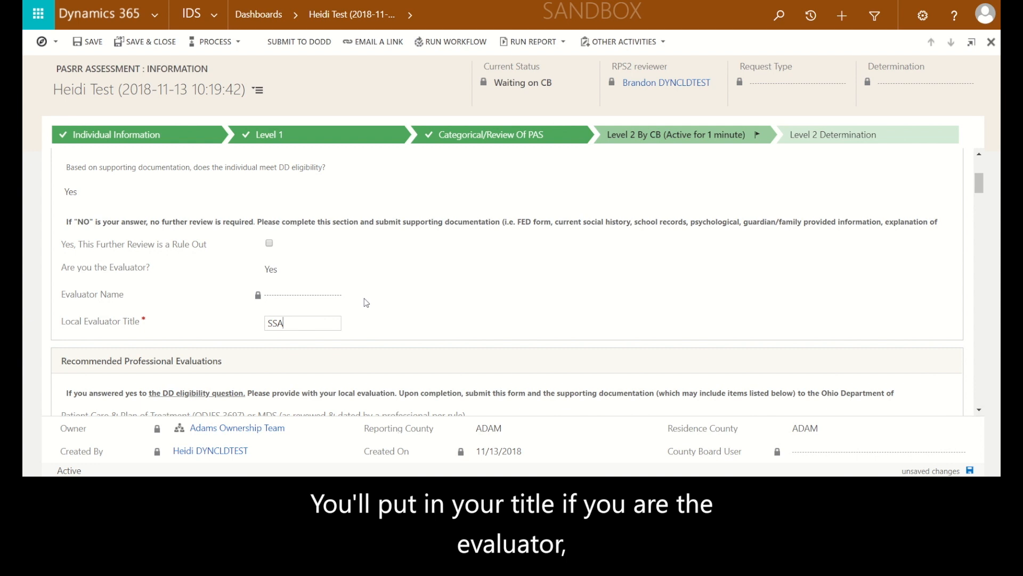
click(374, 329)
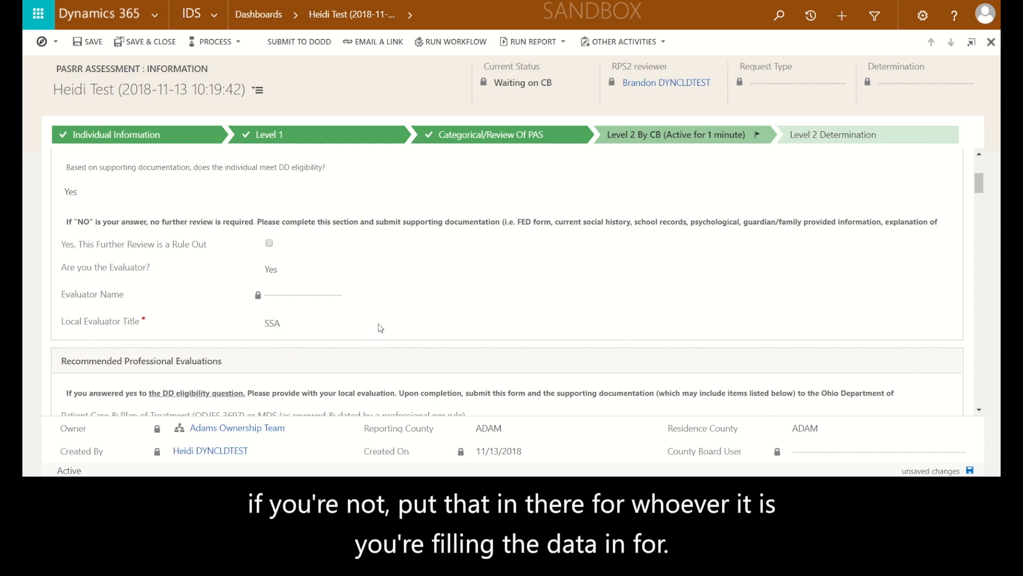
Under Recommended Professional Evaluations, set Patient Care & Plan of Treatment (ODJFS 3697) or MDS to Yes
scroll(380, 328, down, 1)
scroll(381, 327, down, 1)
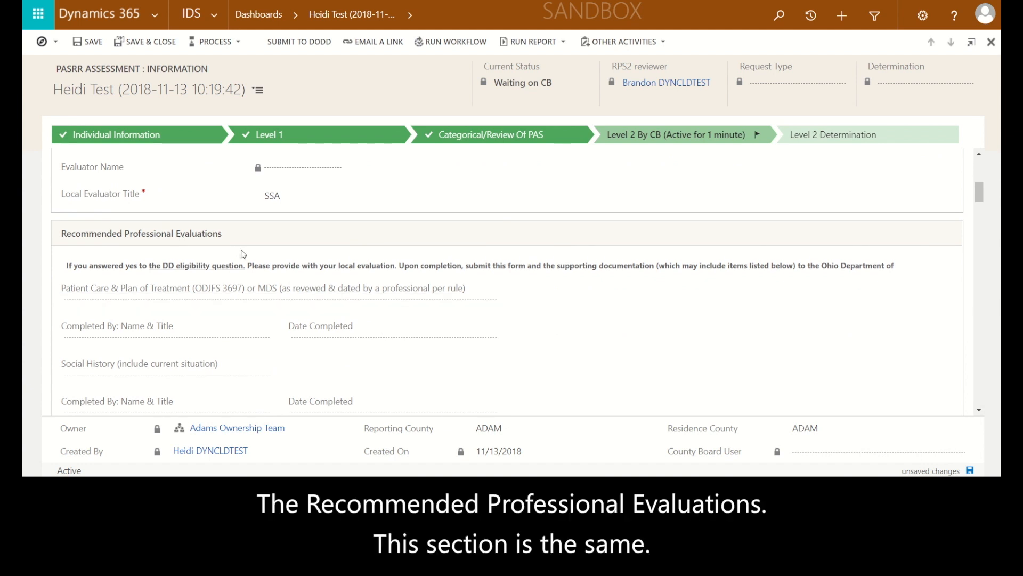
scroll(274, 247, down, 1)
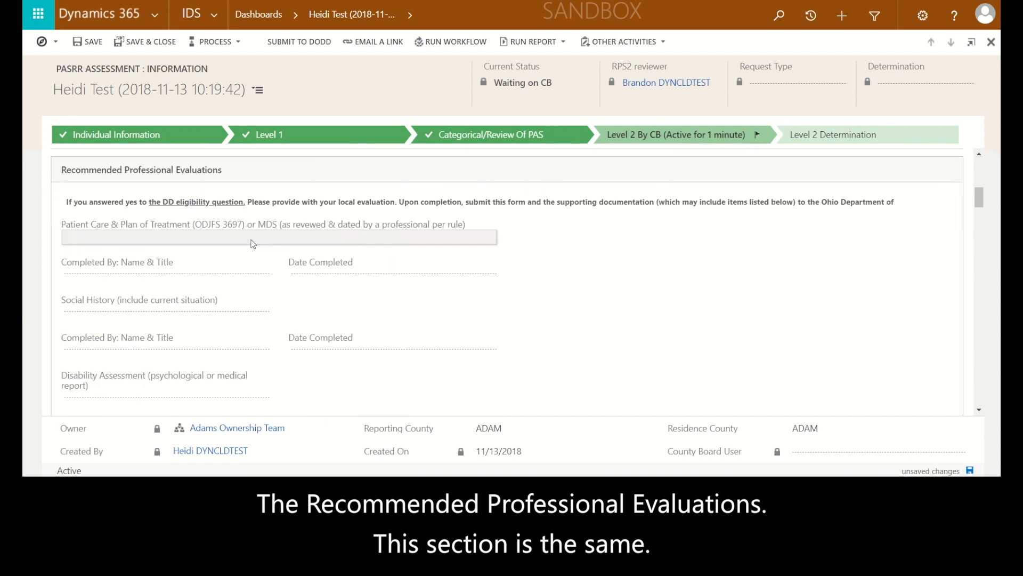
click(107, 238)
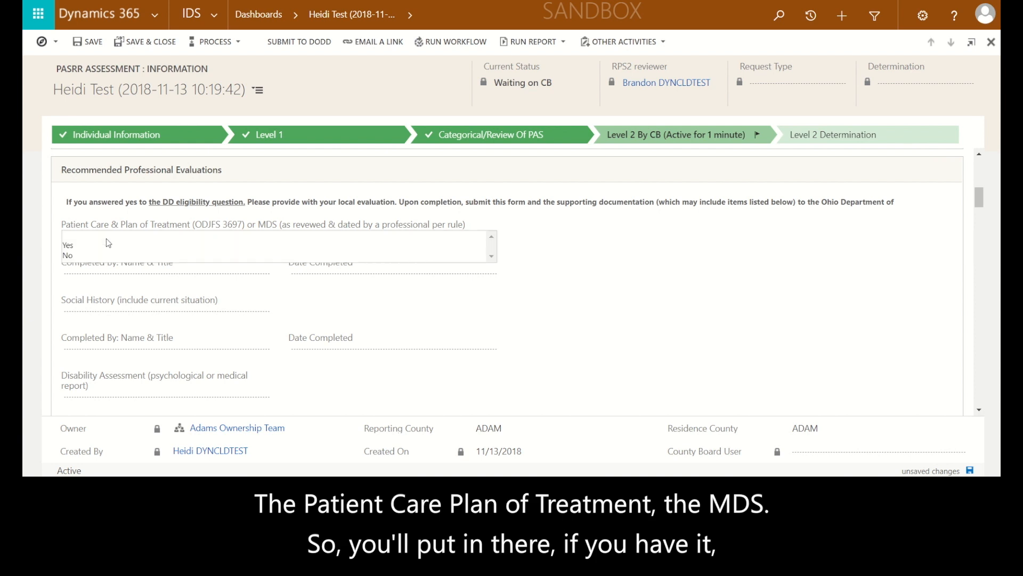
click(74, 246)
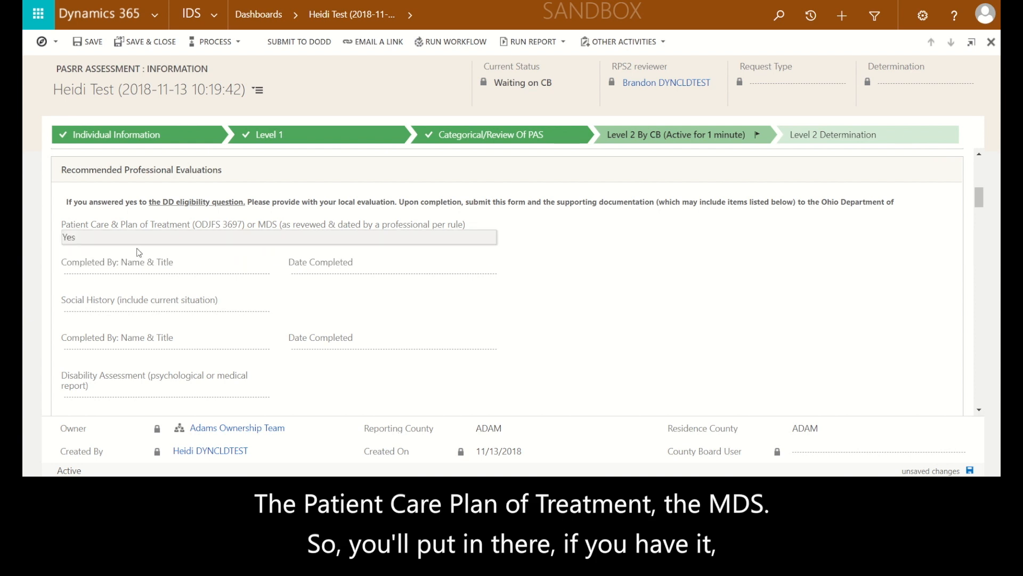
For the Patient Care & Plan of Treatment, enter the completing nurse's name with title RN and set Date Completed to 11/12/2018
click(107, 273)
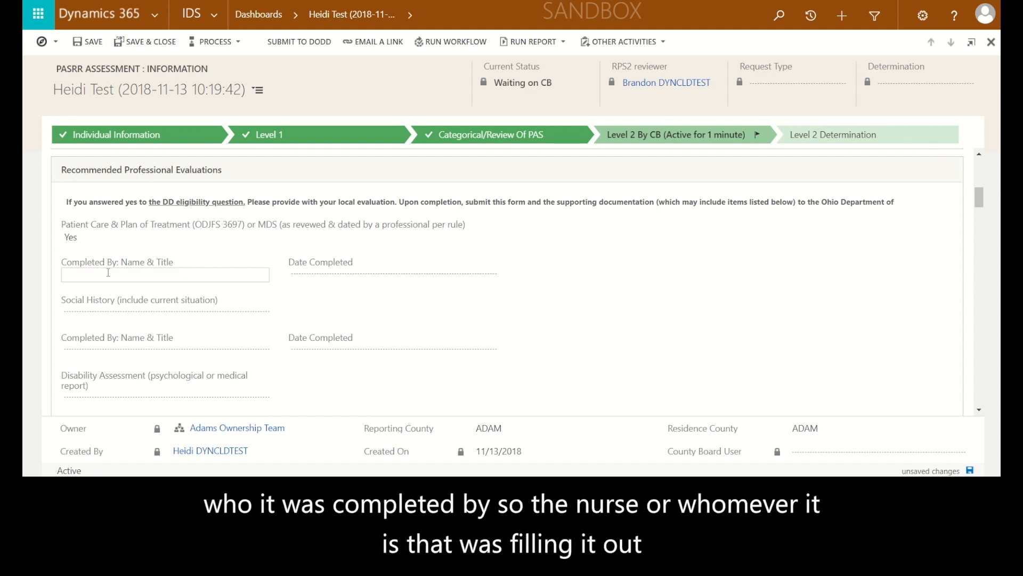
text(susie Smith)
click(68, 275)
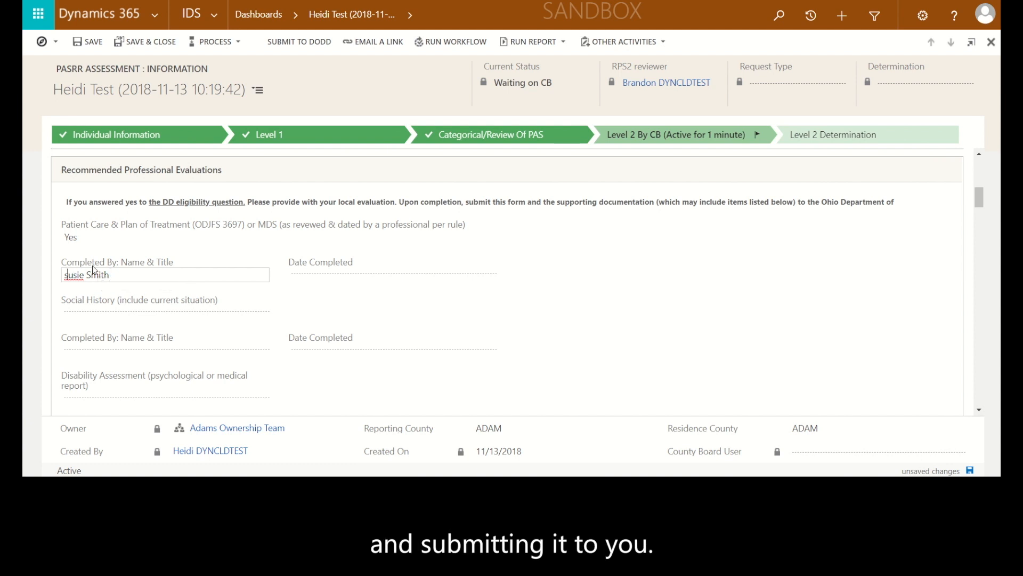
key(BackSpace)
text(Smith RN)
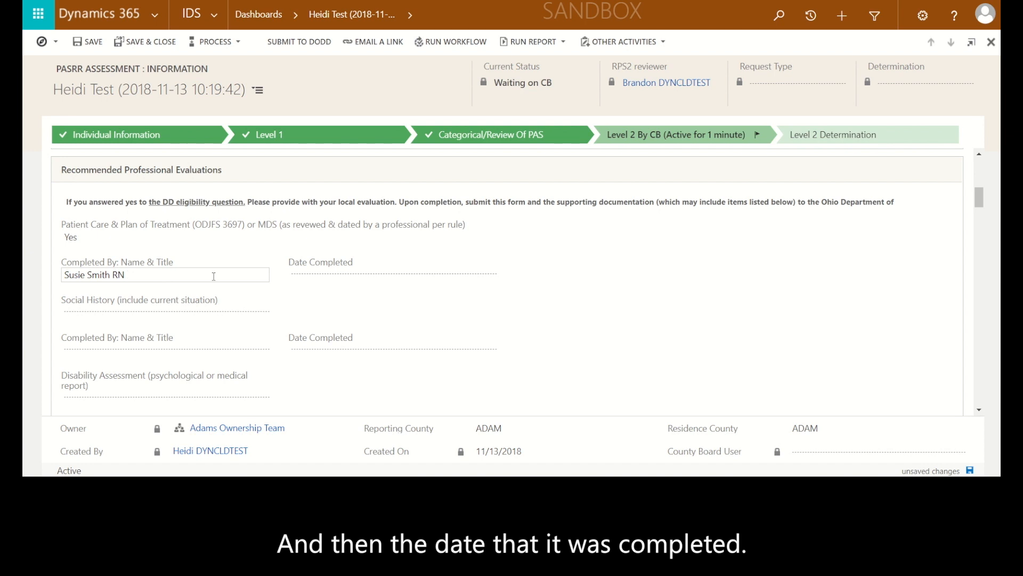
click(305, 281)
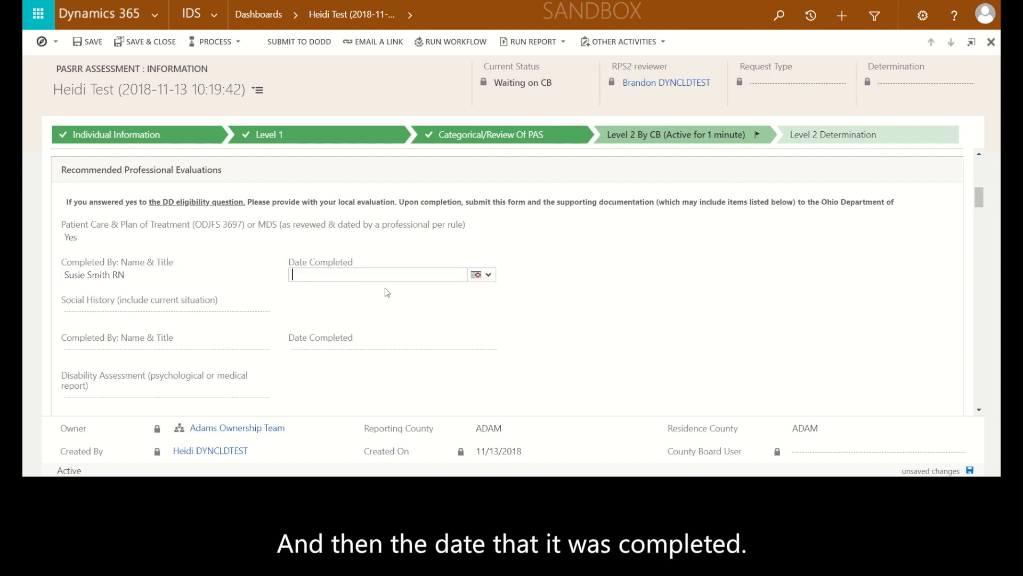
click(475, 277)
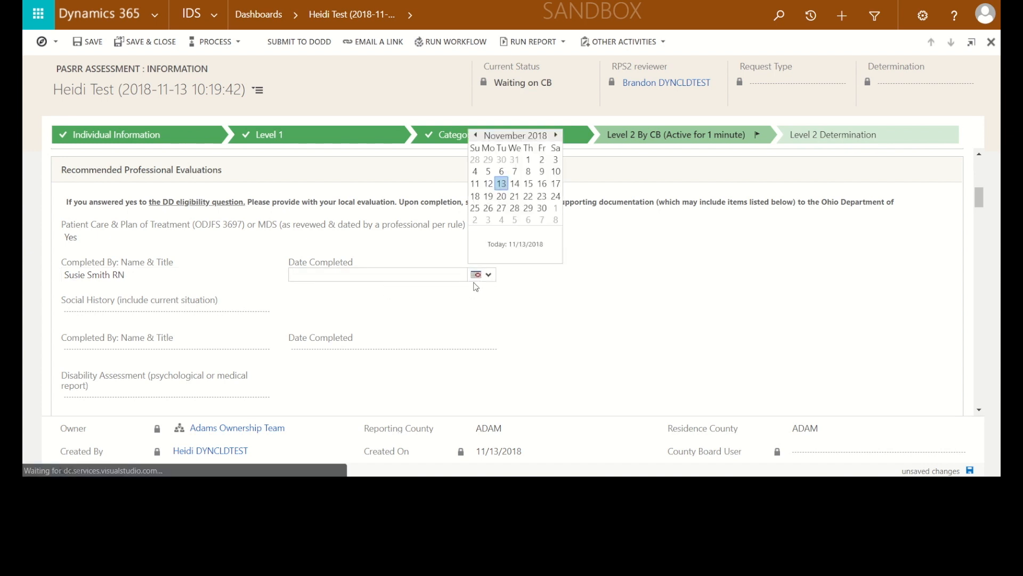
click(488, 183)
Set Social History to Yes, enter the name of the person who completed it, and set Date Completed to 11/13/2018
click(218, 316)
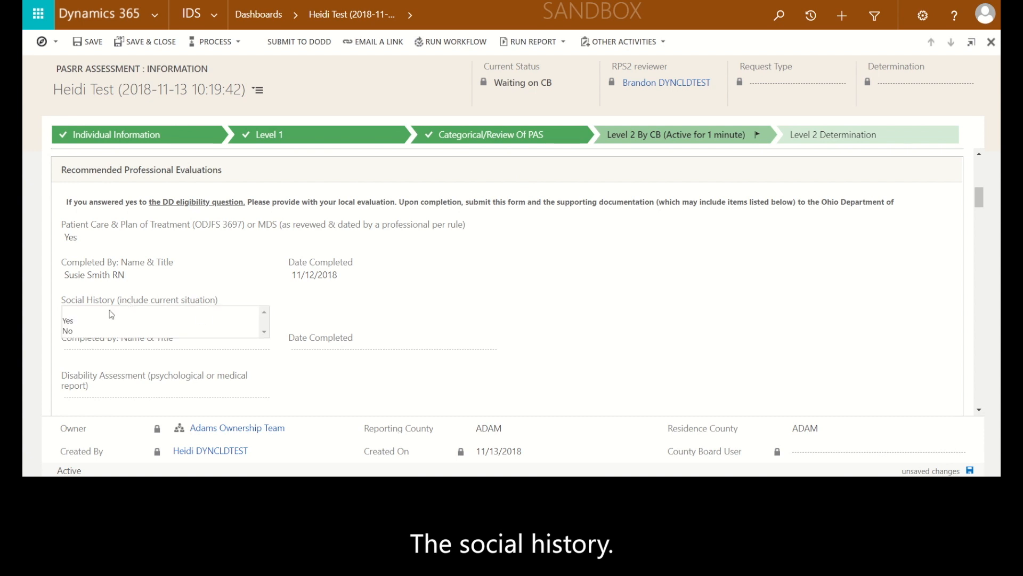
click(76, 320)
click(117, 352)
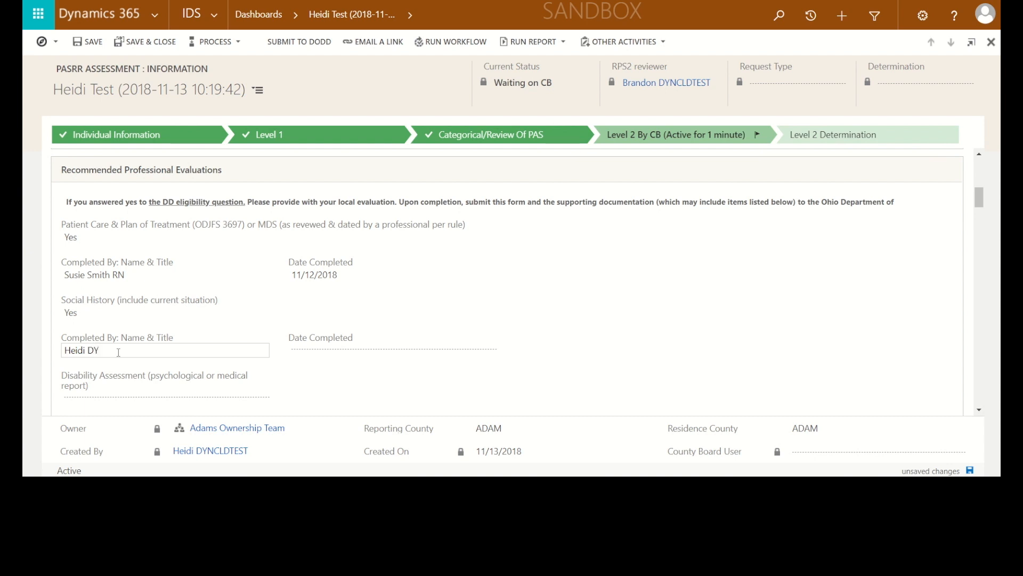
text(LDTEST)
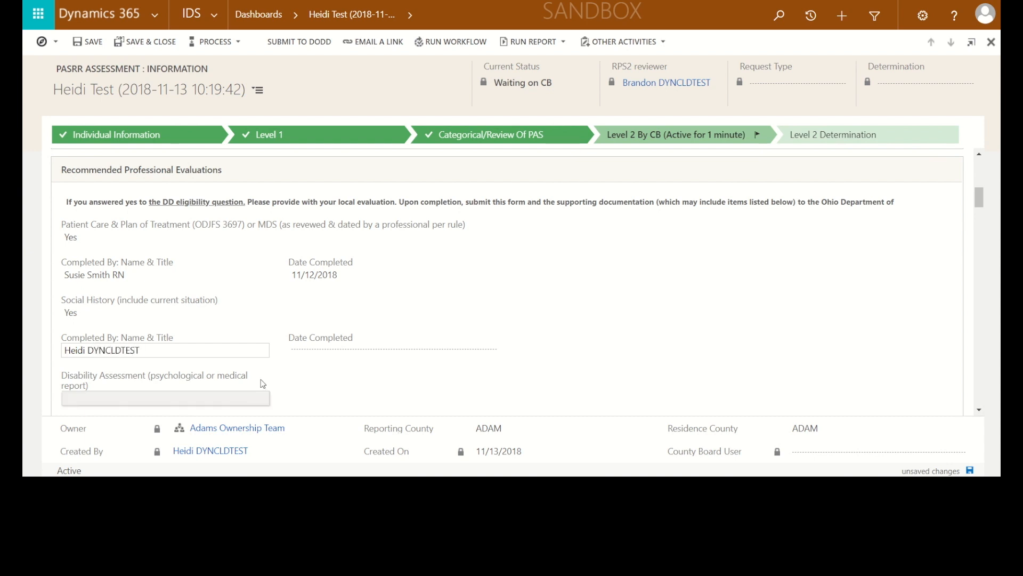
click(318, 352)
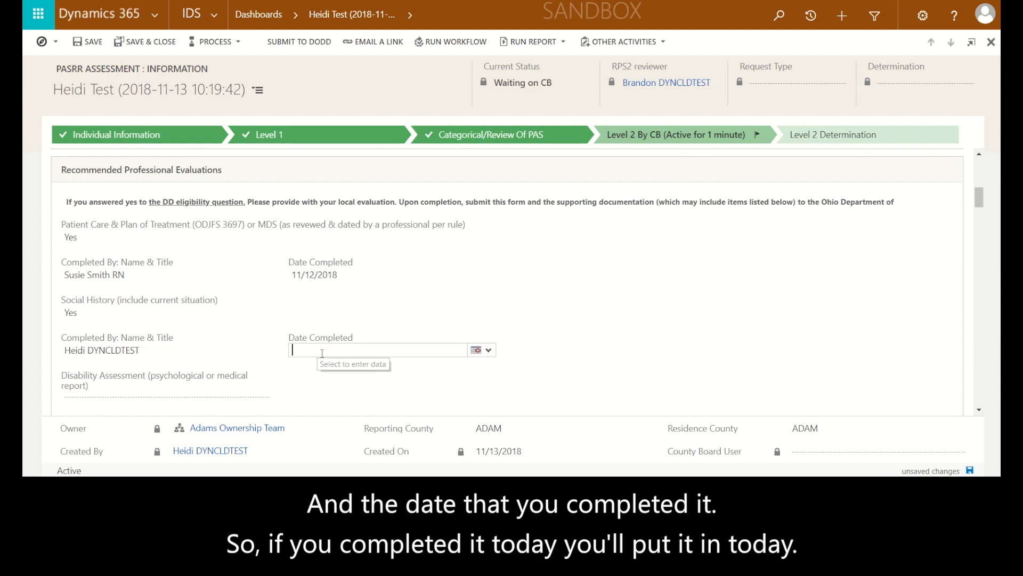
click(476, 350)
click(501, 259)
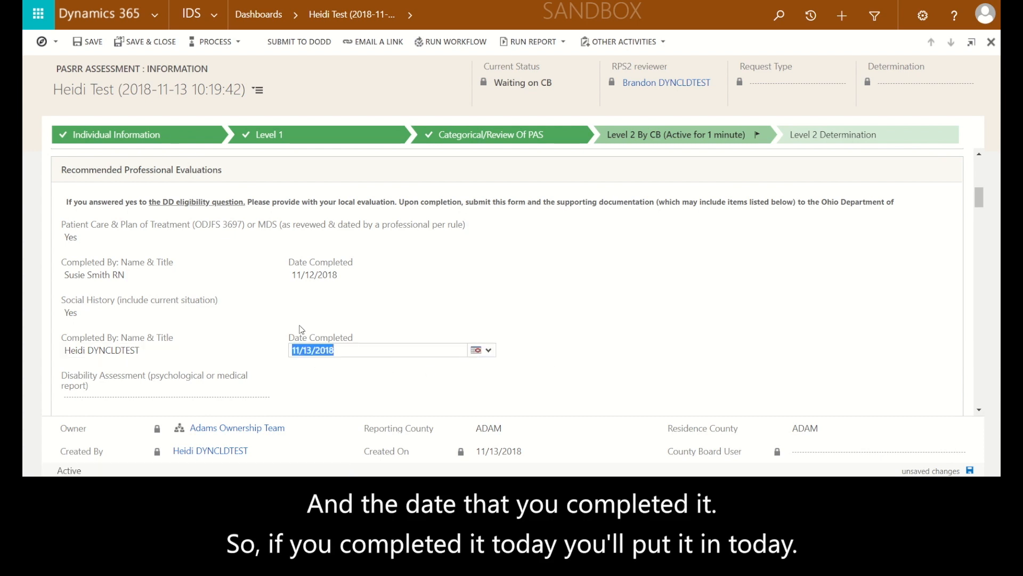
Set Disability Assessment to Yes, enter the completing doctor's title and name, and set Date Completed to 8/1/1980
scroll(147, 286, down, 3)
click(141, 265)
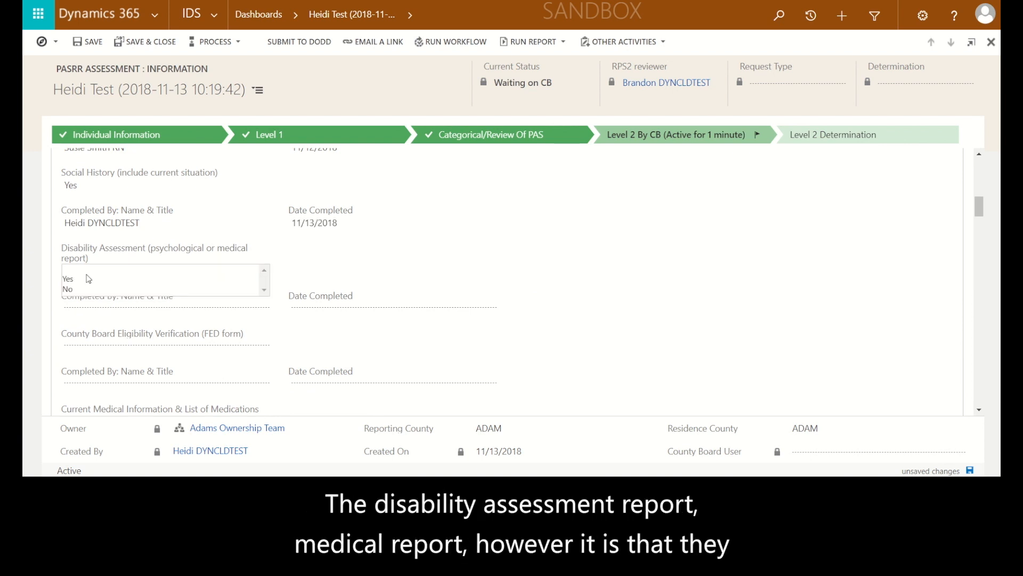
click(68, 279)
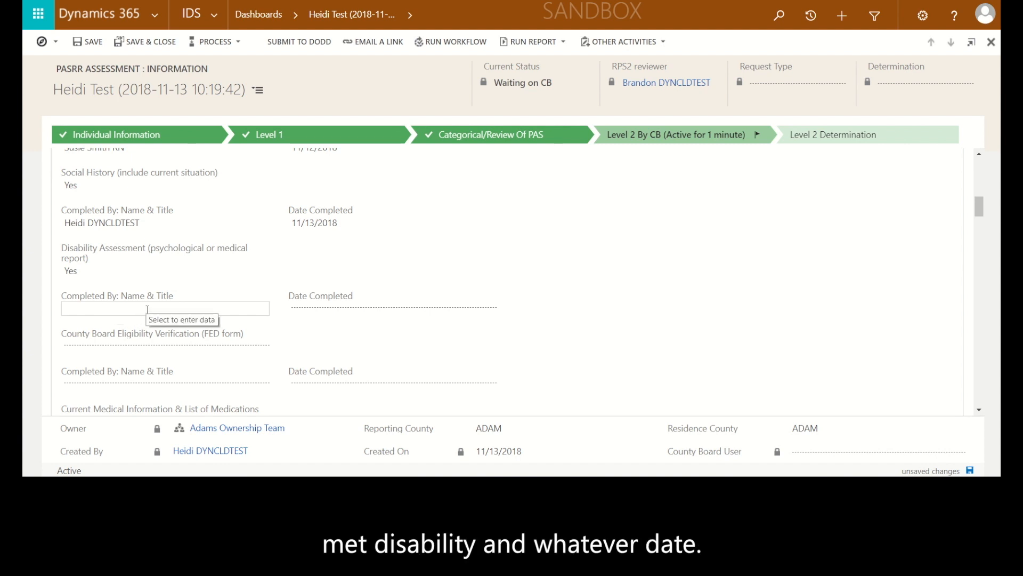
text(Dr Troy)
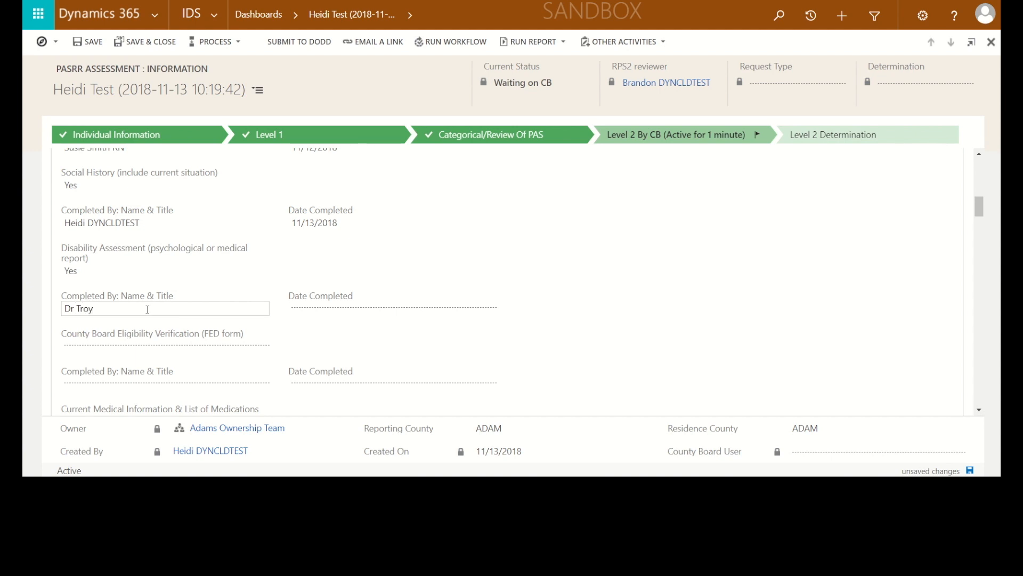
click(291, 309)
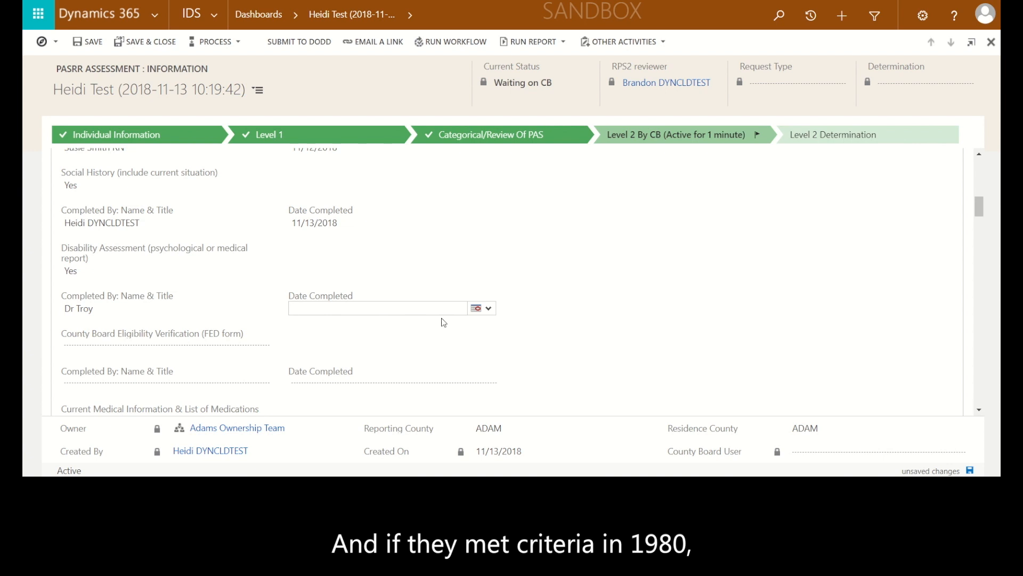
click(408, 307)
text(8/1/)
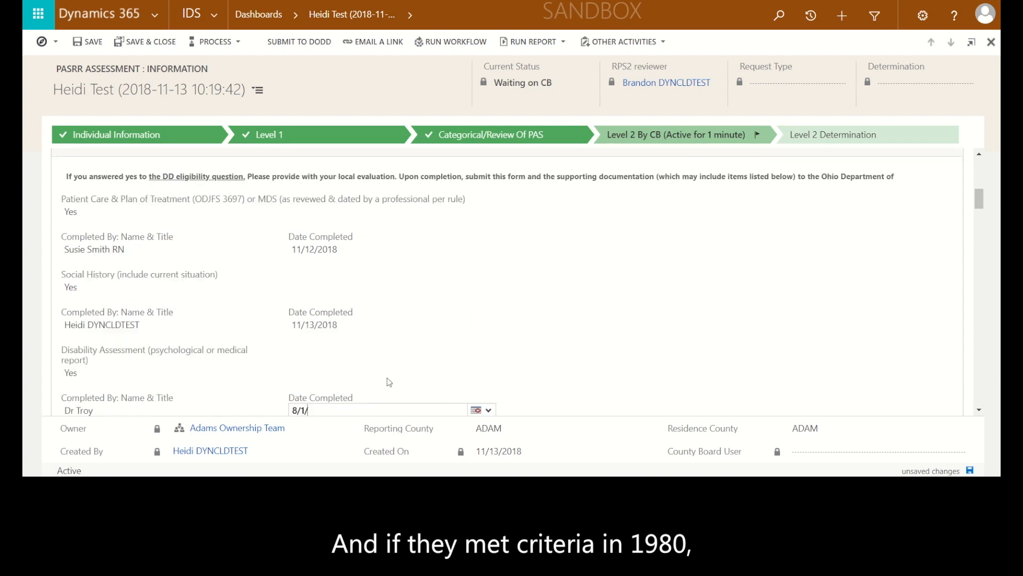
text(1980)
Set County Board Eligibility Verification (FED form) to Yes
scroll(387, 377, down, 3)
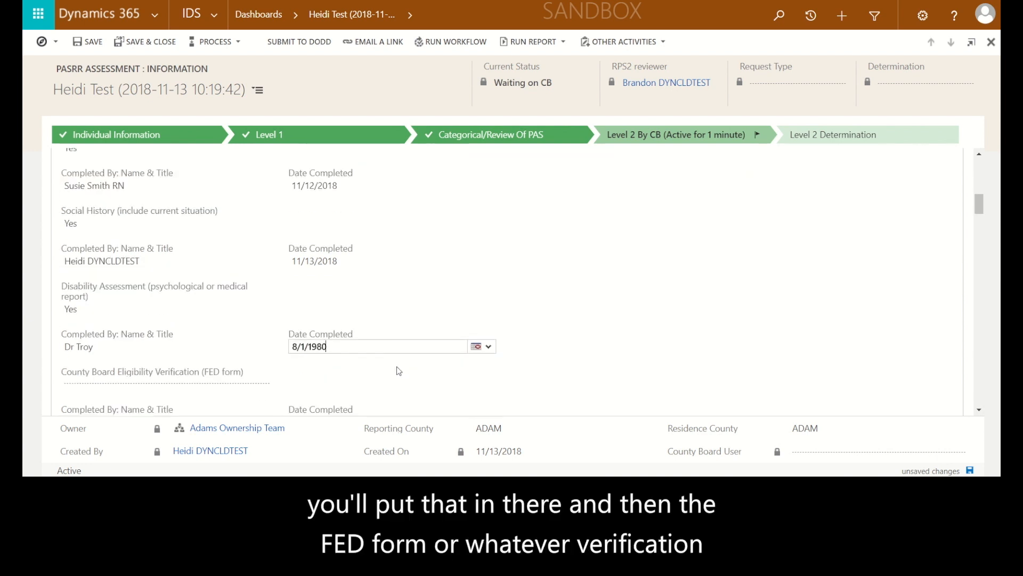
click(142, 322)
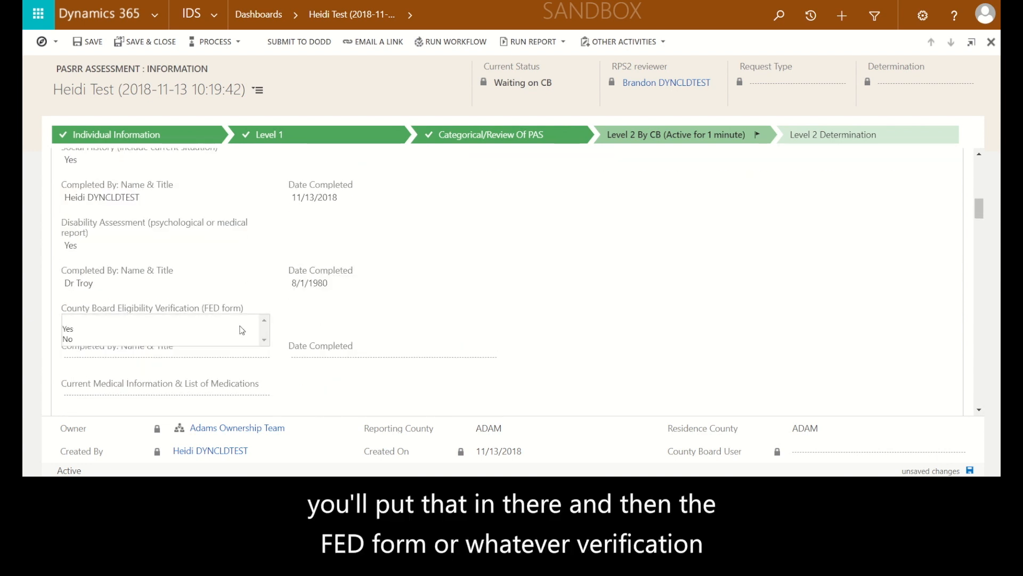
click(117, 333)
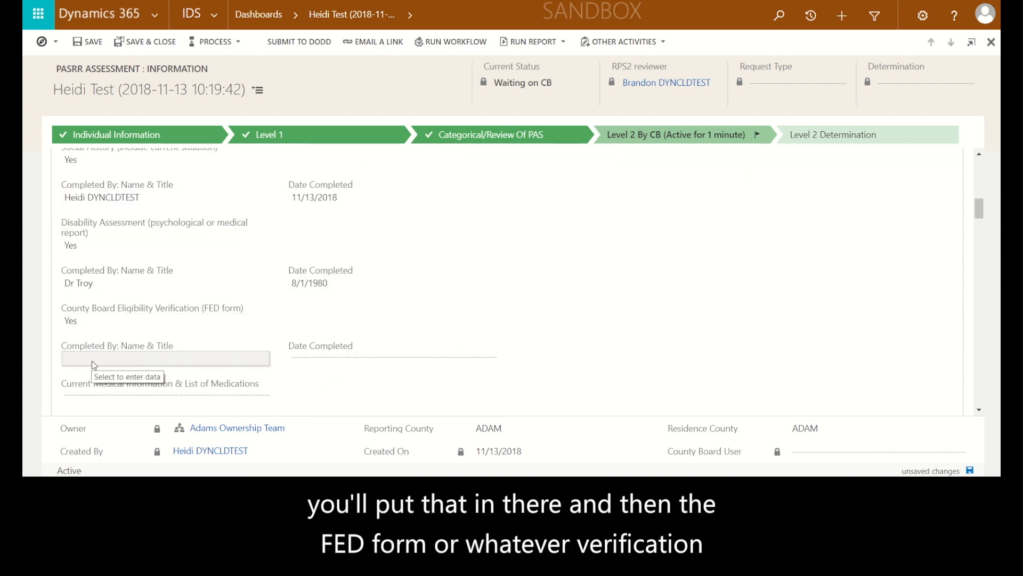
For the County Board Eligibility Verification (FED form), enter the name of the person who completed it and set Date Completed to 9/5/1980
scroll(154, 352, down, 2)
click(182, 296)
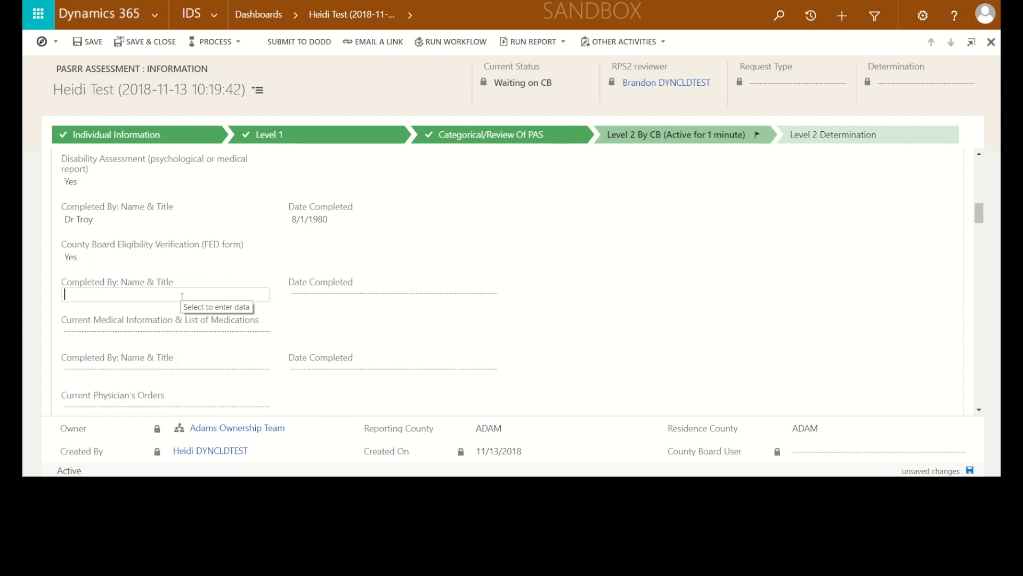
text(Jack Frost)
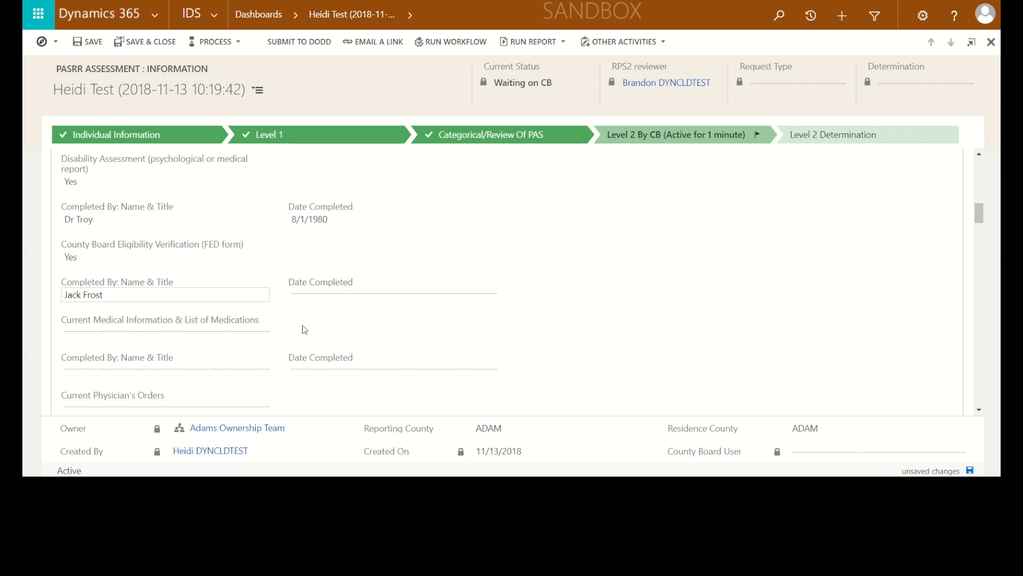
click(337, 296)
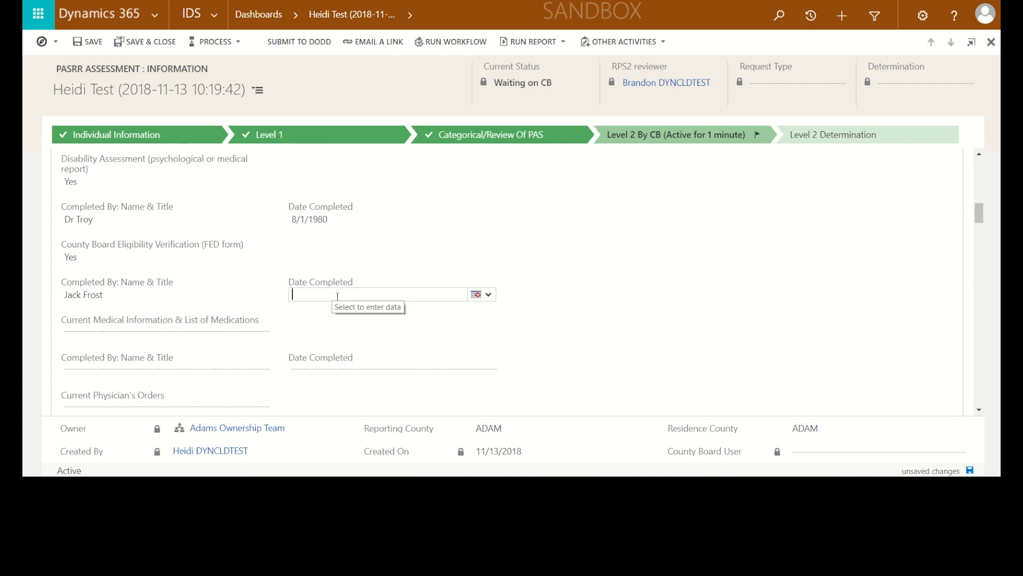
text(9/5/1980)
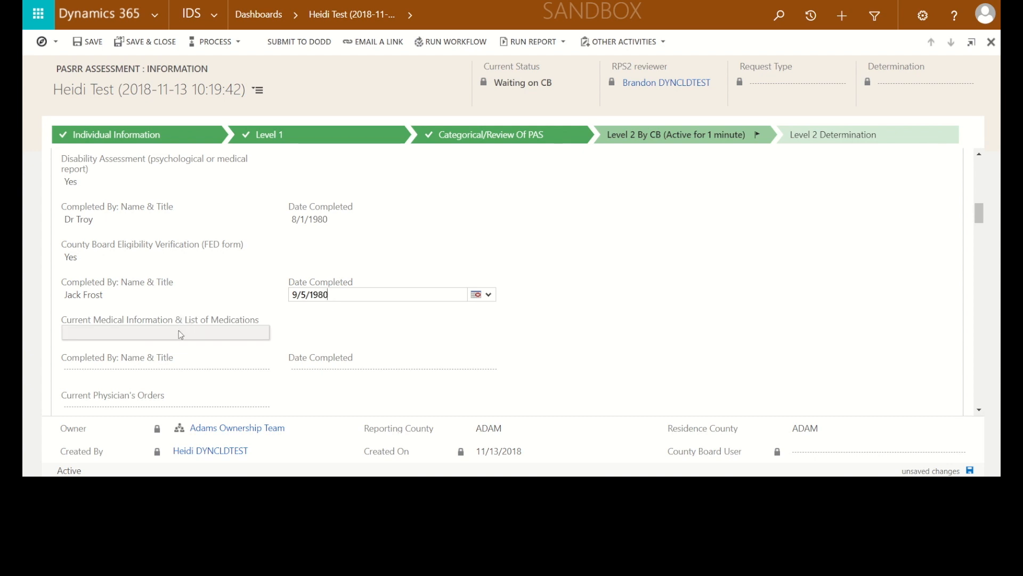
Set Current Medical Information & List of Medications to Yes, enter the completing nurse's name with title RN, and set Date Completed to 11/13/2018
click(178, 331)
click(90, 341)
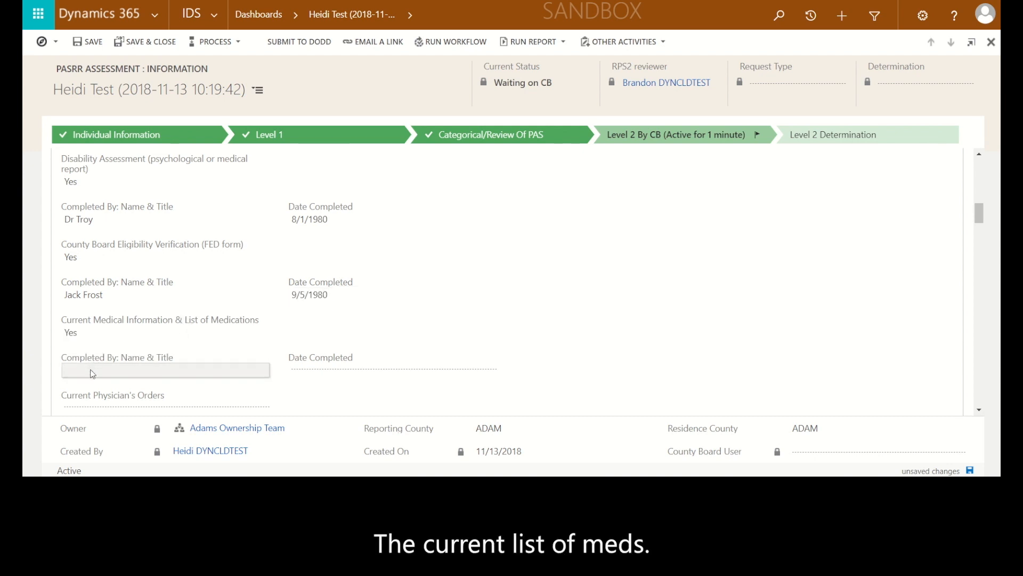
click(123, 375)
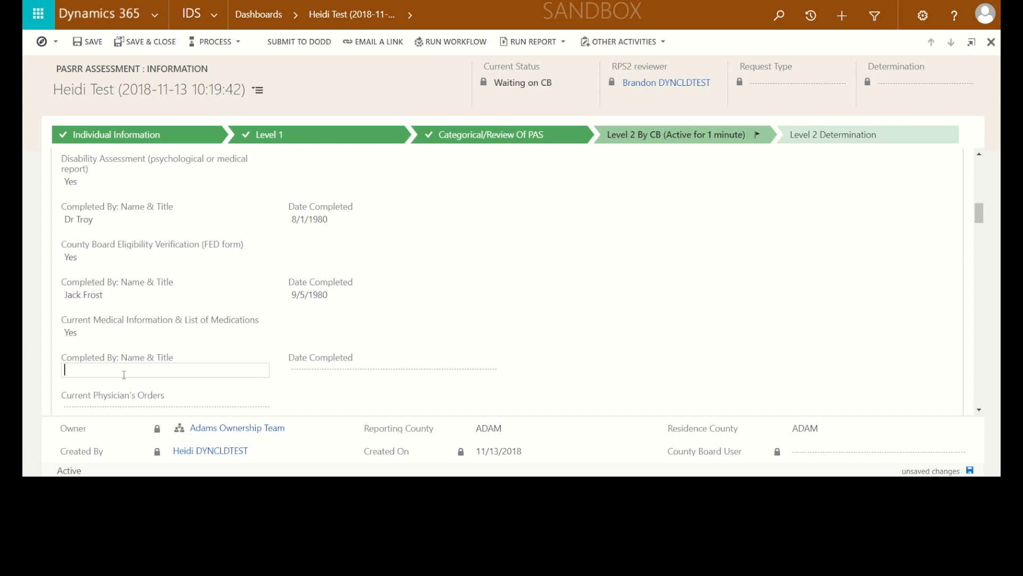
text(Susie Smith Rn)
key(BackSpace)
text(N)
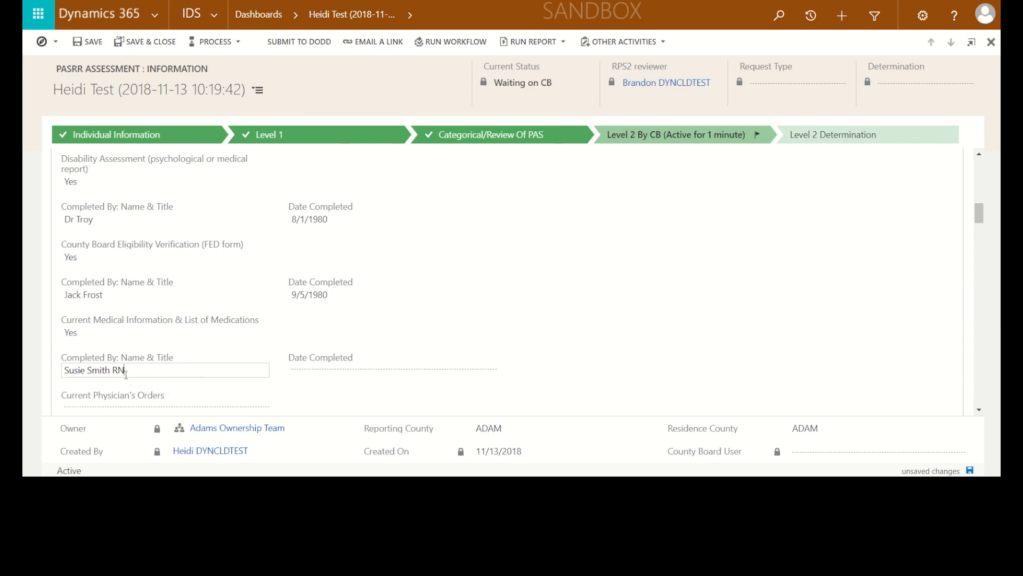
click(310, 371)
click(476, 369)
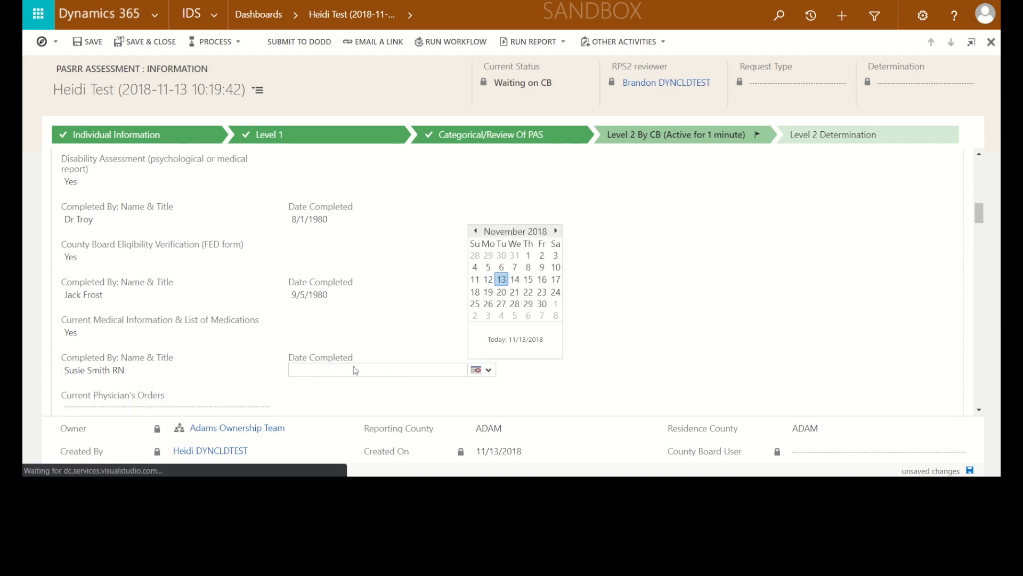
click(501, 279)
Set Current Physician's Orders to Yes, enter the completing doctor's title and name, and set Date Completed to 11/9/2018
scroll(301, 351, down, 2)
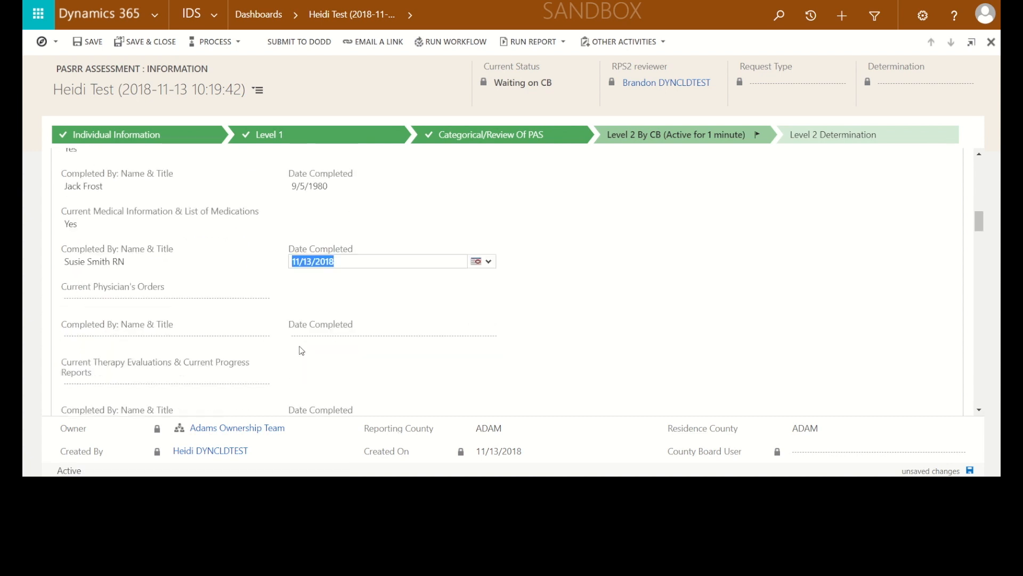
click(159, 288)
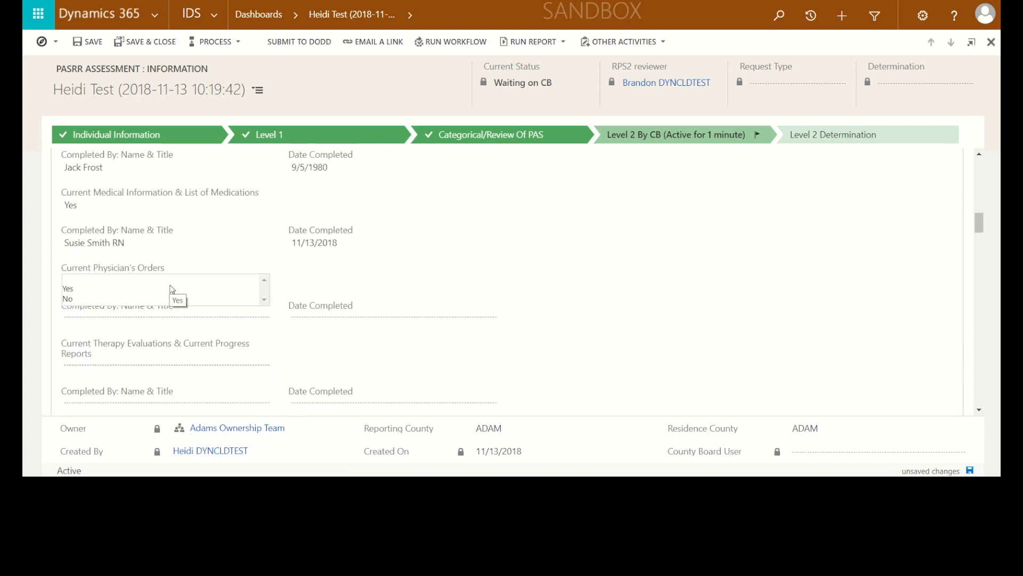
click(73, 291)
click(84, 318)
text(Dr Frank)
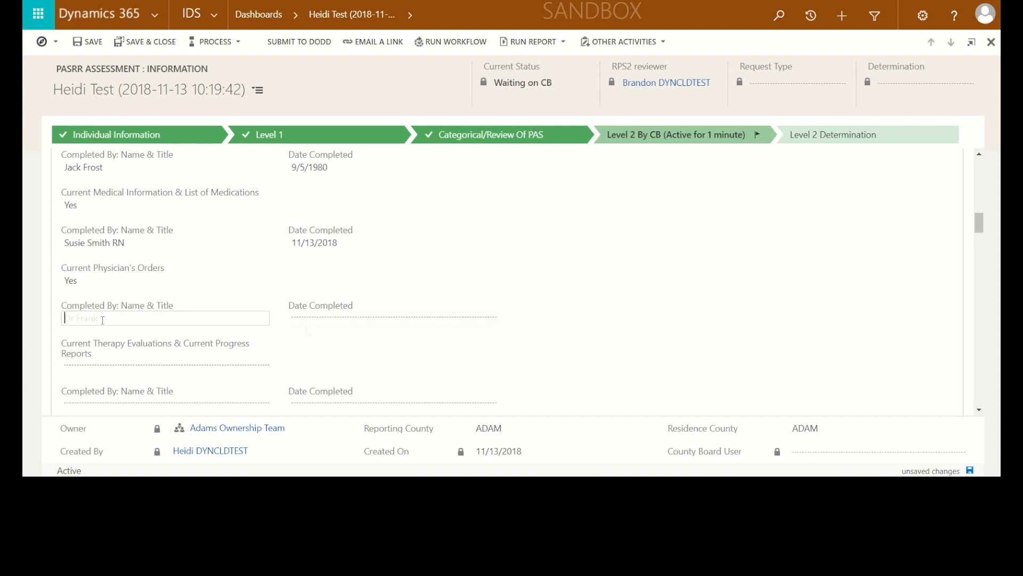
click(312, 323)
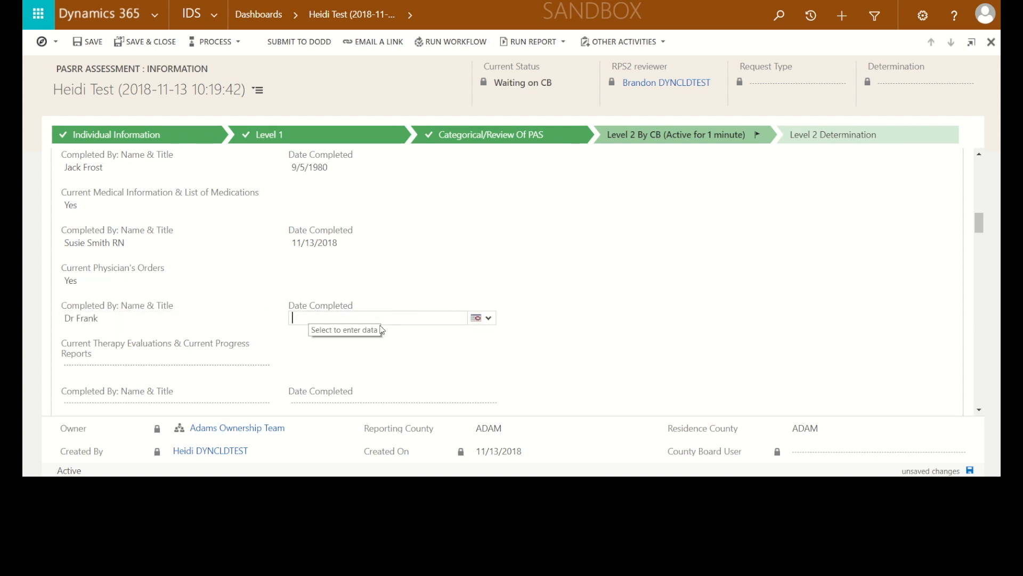
click(474, 320)
click(542, 214)
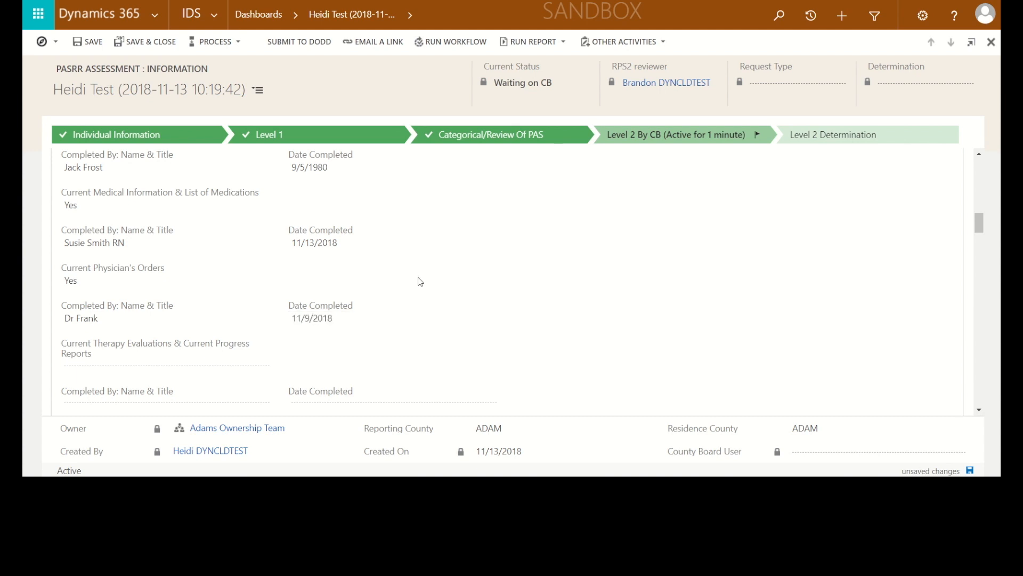
Set Current Therapy Evaluations & Current Progress Reports to No
click(154, 367)
scroll(228, 336, down, 3)
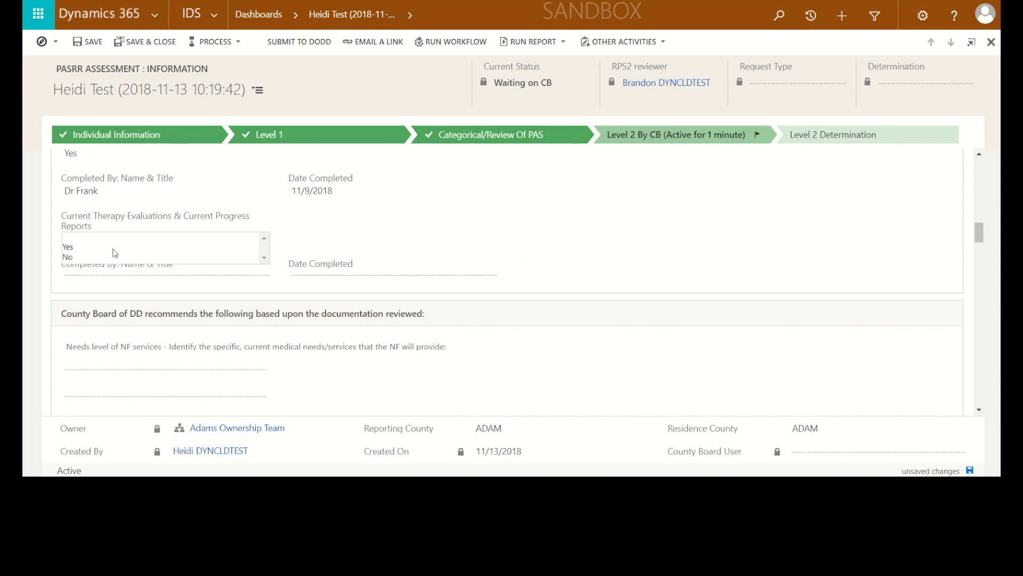
click(68, 257)
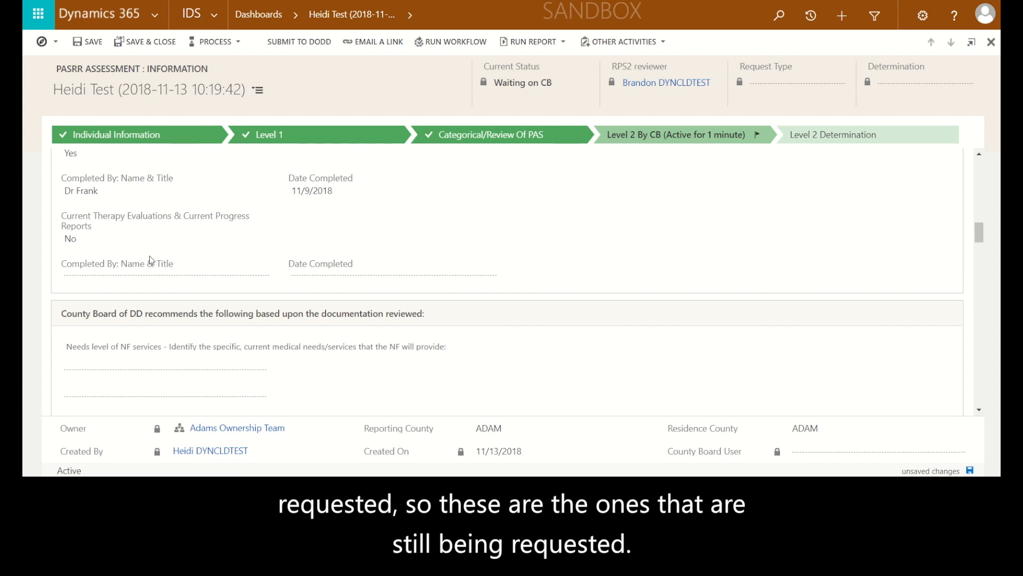
In the County Board of DD recommendations, set Needs level of NF services to Yes
scroll(152, 261, down, 1)
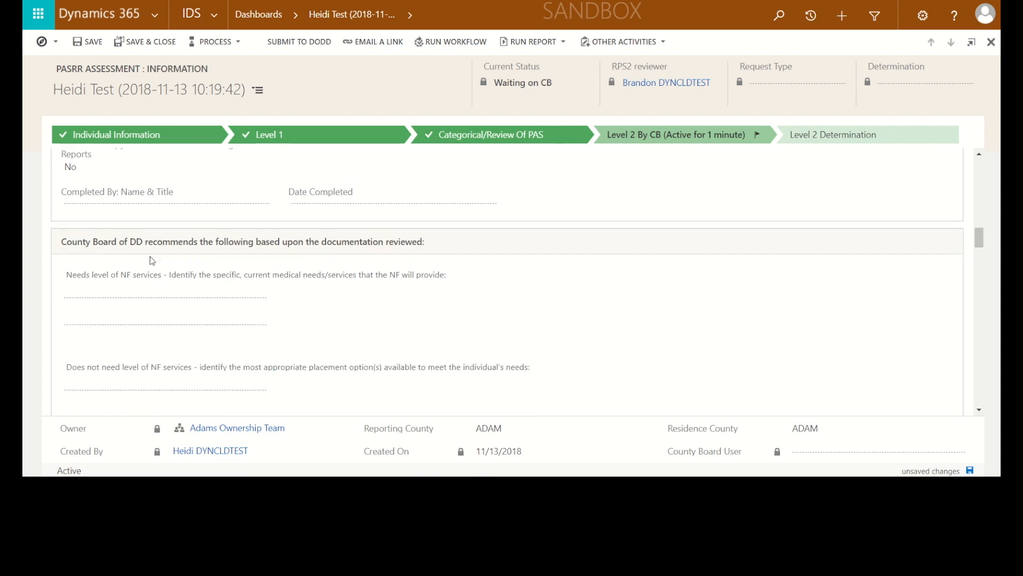
scroll(154, 260, down, 1)
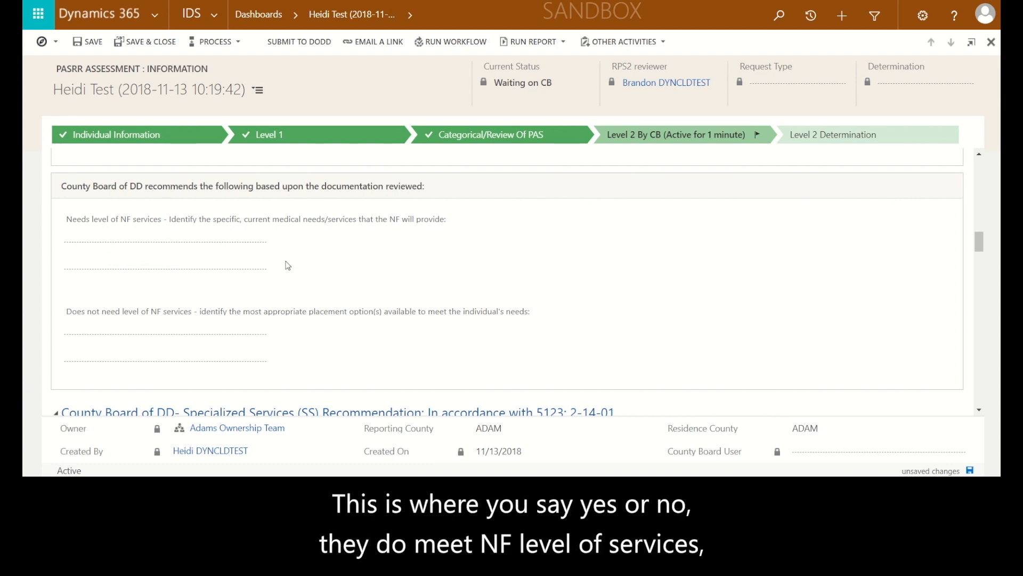
scroll(288, 266, down, 1)
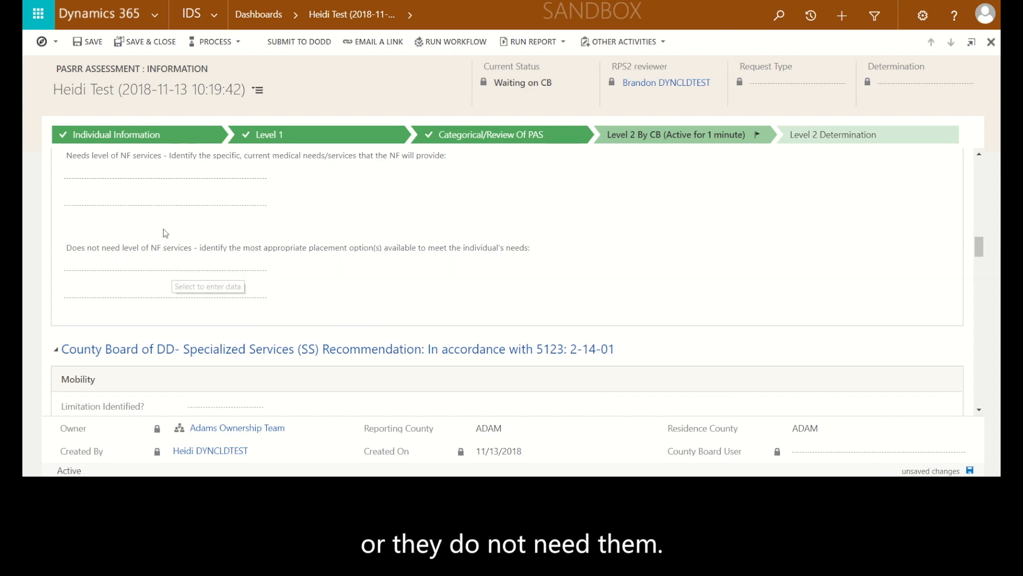
click(104, 180)
click(81, 190)
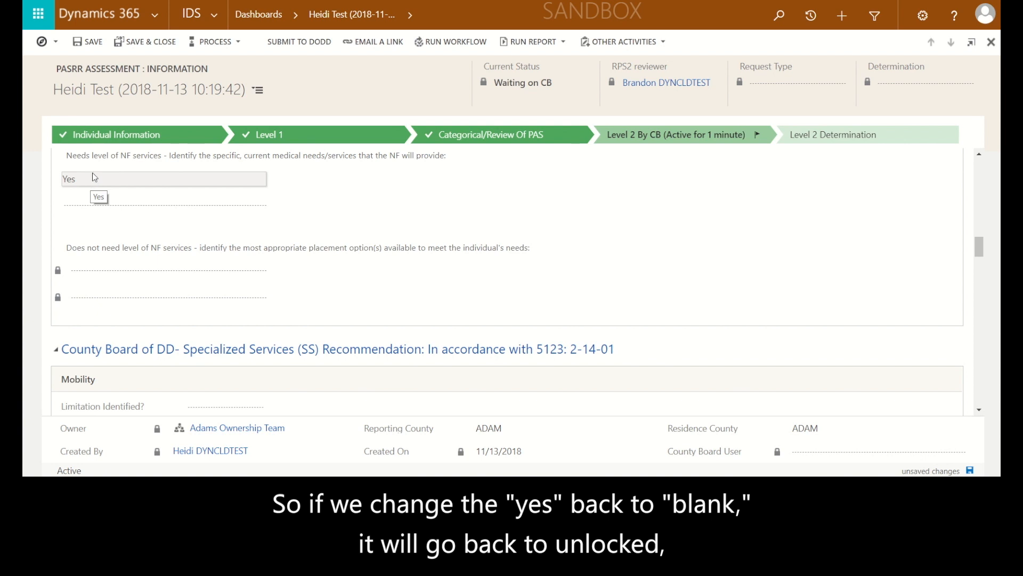
Clear the Needs level of NF services answer and set it back to Yes
click(90, 177)
click(84, 181)
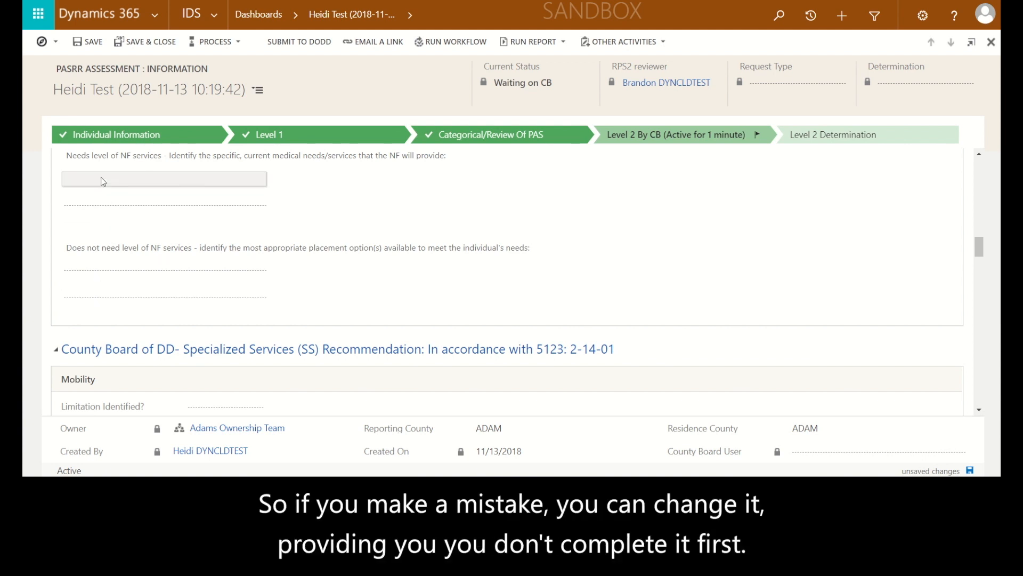
click(103, 181)
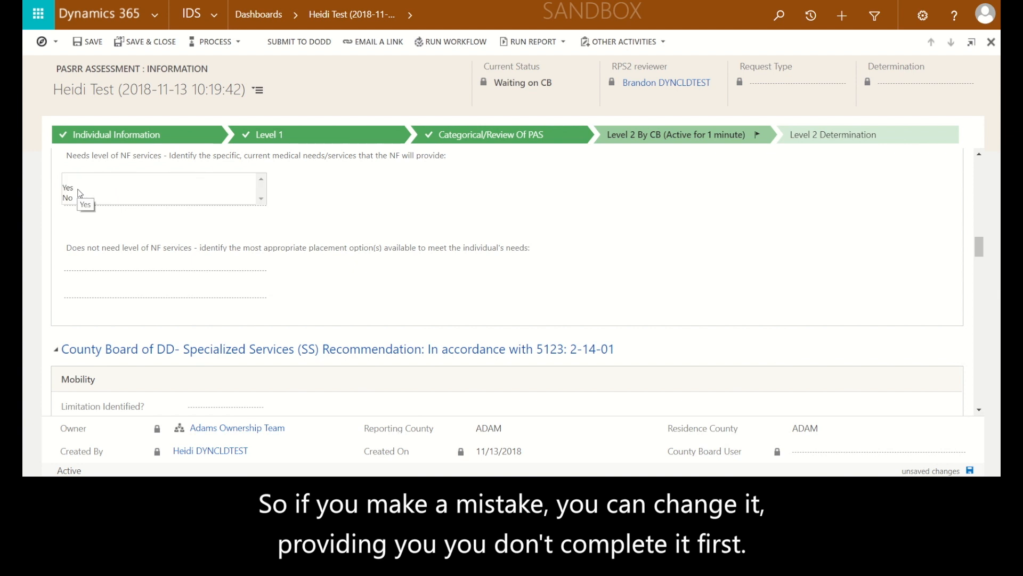
click(87, 192)
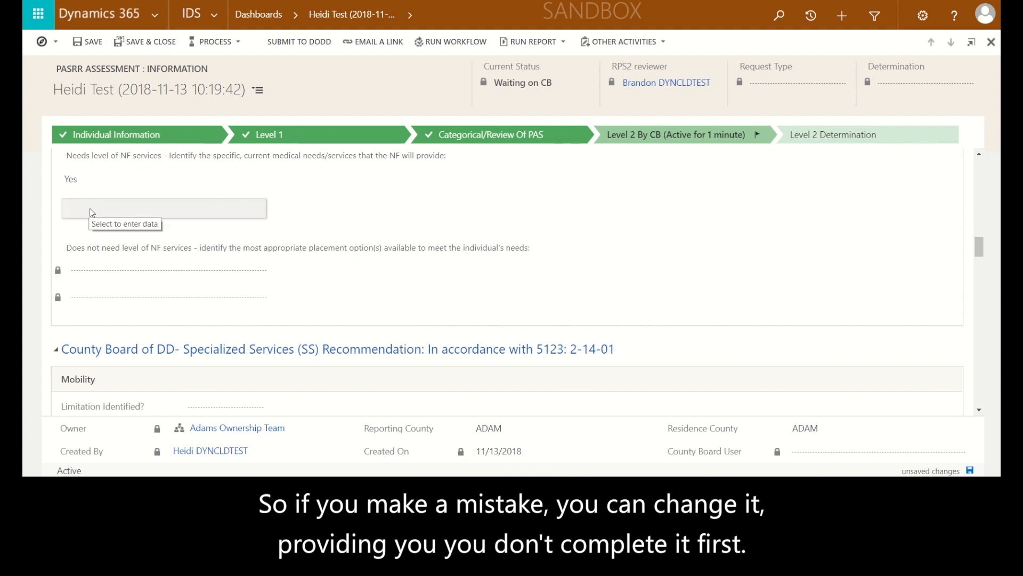
Describe the NF services need: therapy for 2 weeks, with 60 days of NF services recommended for completion of IV care and all follow up care
click(90, 209)
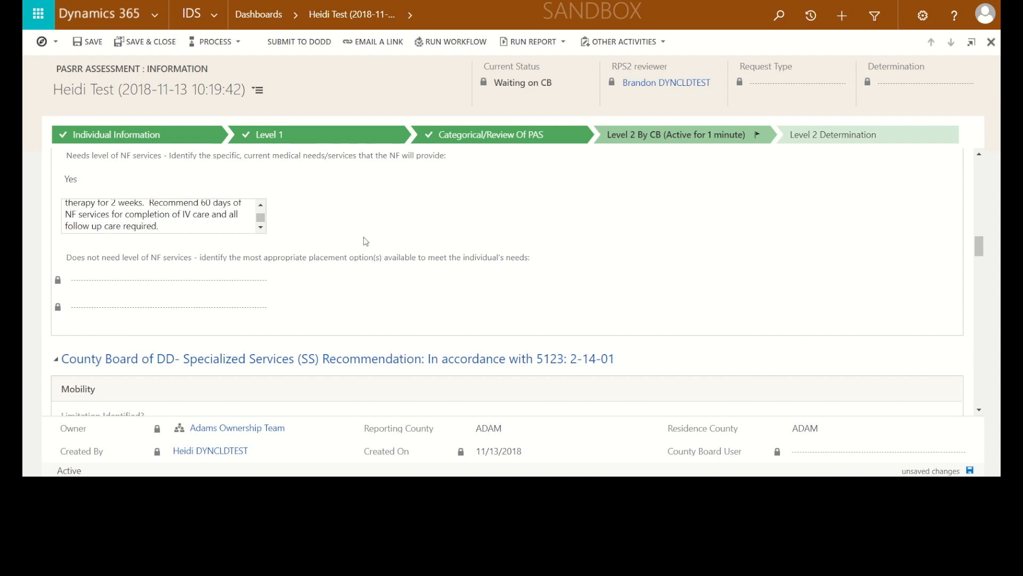
Under Mobility in the Specialized Services recommendation, set Limitation Identified to Yes, Addressed by NF to Yes, and SS Recommended to No
scroll(362, 296, down, 1)
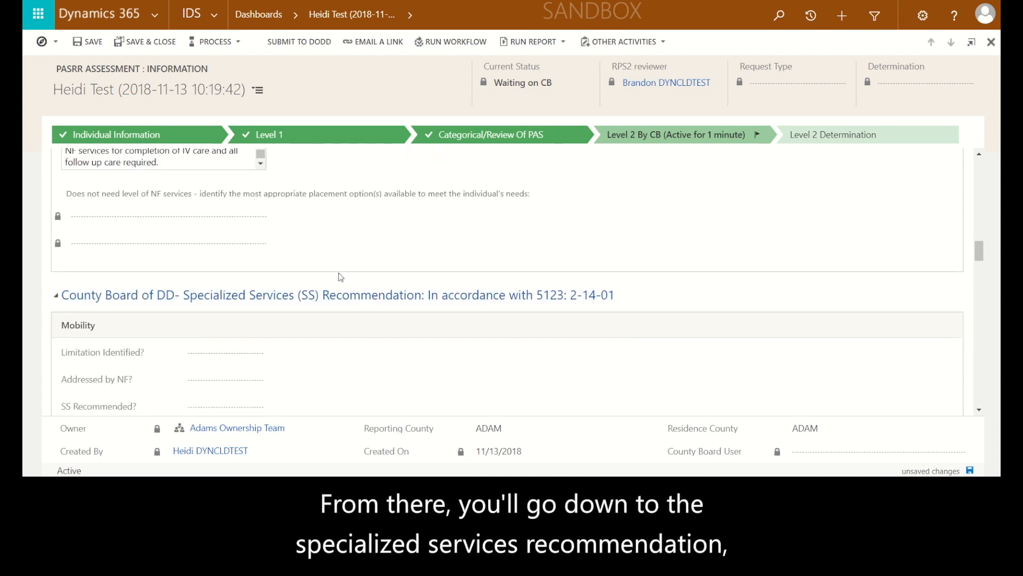
scroll(337, 273, down, 1)
scroll(338, 273, down, 1)
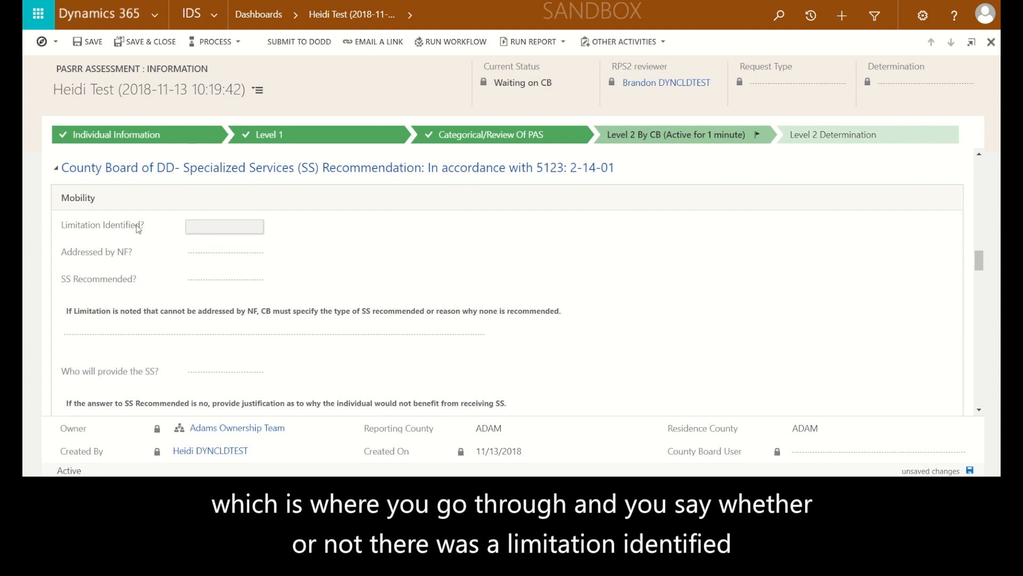
click(210, 231)
click(200, 230)
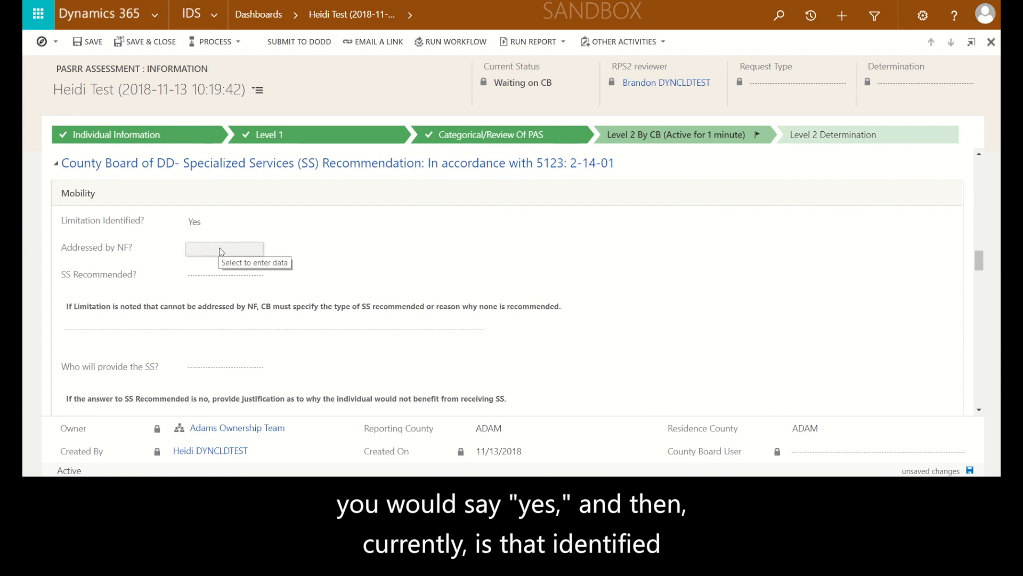
scroll(221, 251, down, 1)
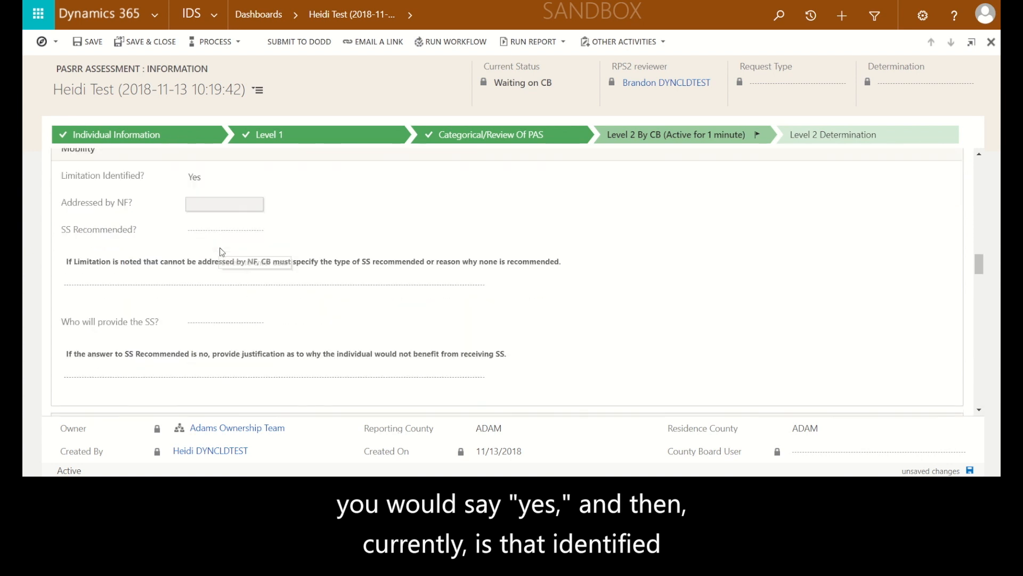
scroll(257, 213, up, 1)
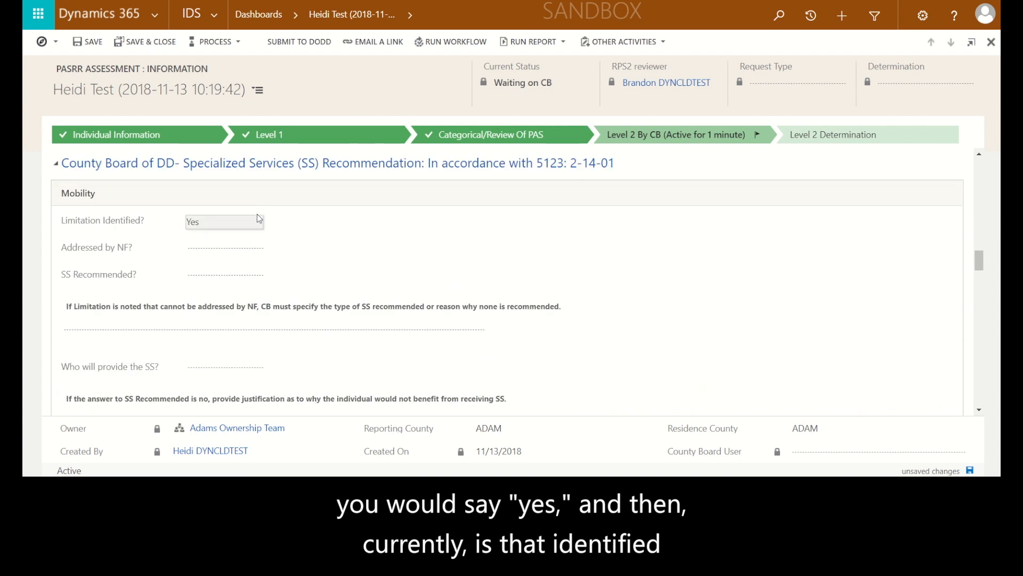
click(208, 248)
click(200, 259)
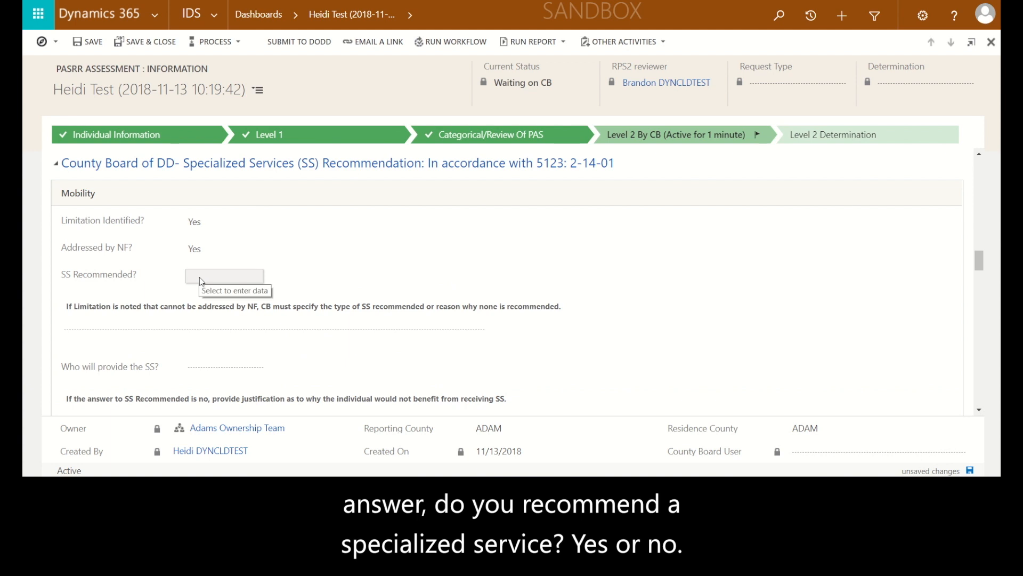
click(200, 277)
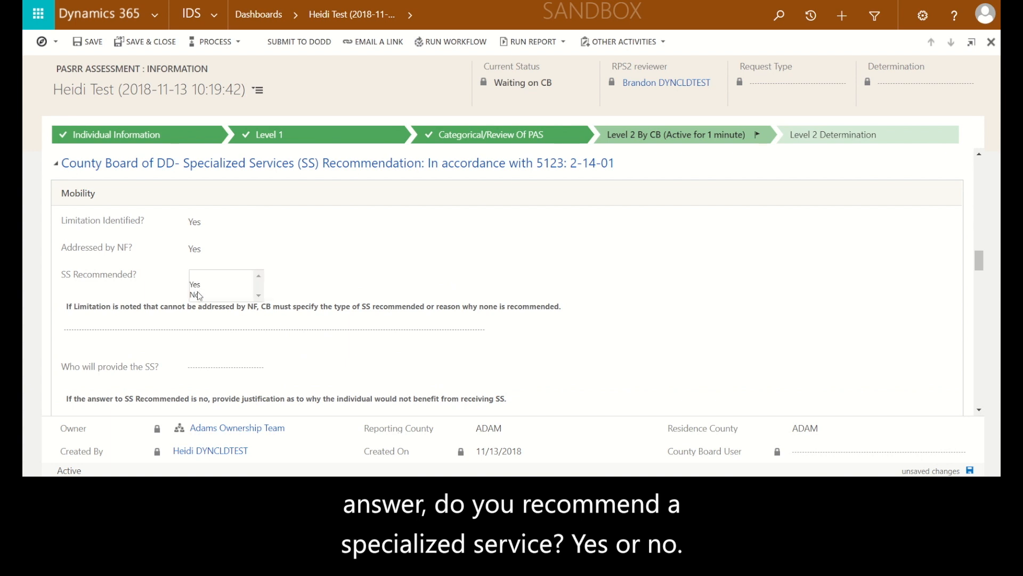
click(198, 296)
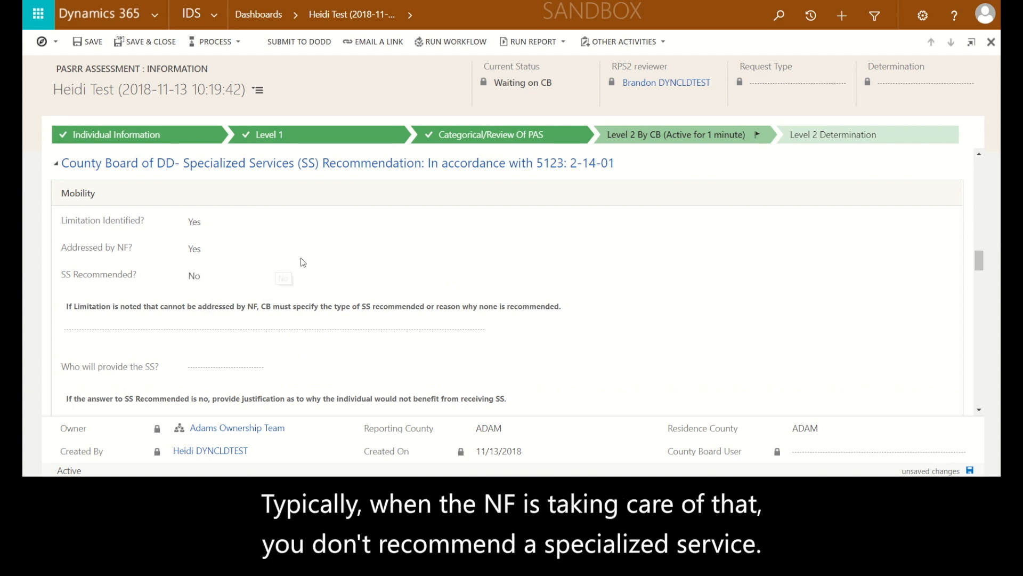
Under Language in the Specialized Services recommendation, set Limitation Identified to No
scroll(303, 262, down, 1)
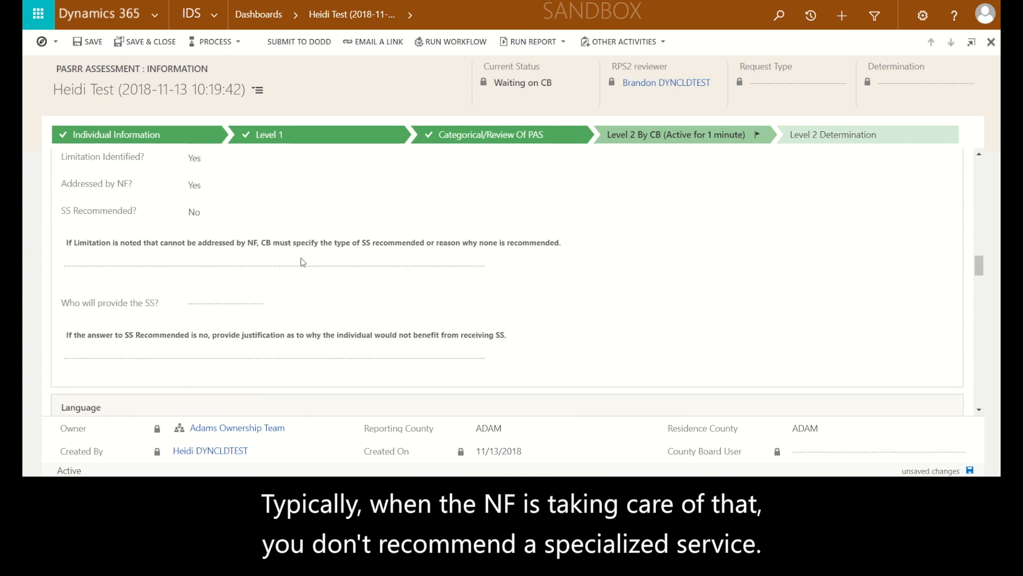
scroll(278, 239, up, 1)
scroll(278, 239, down, 3)
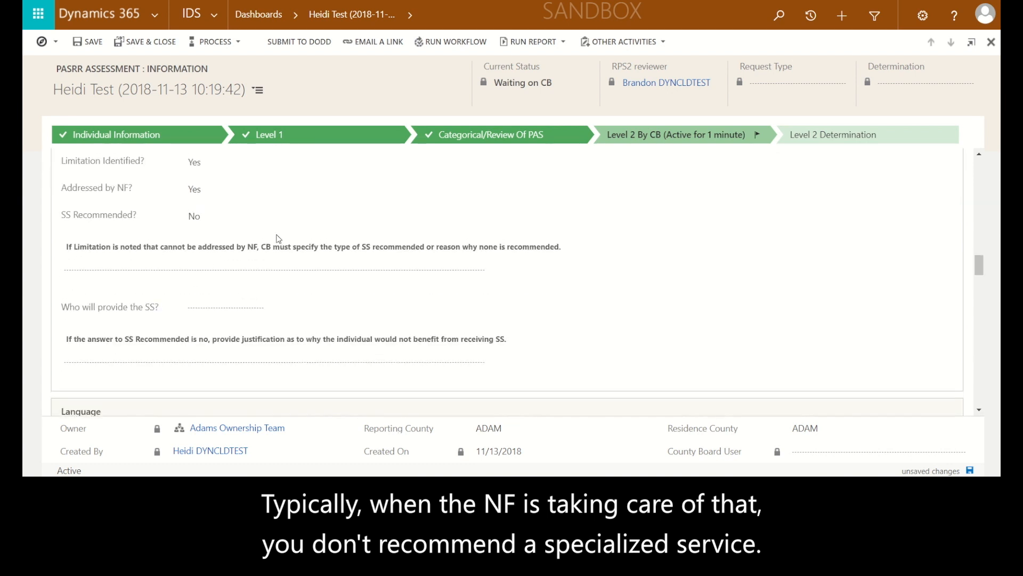
scroll(278, 240, down, 2)
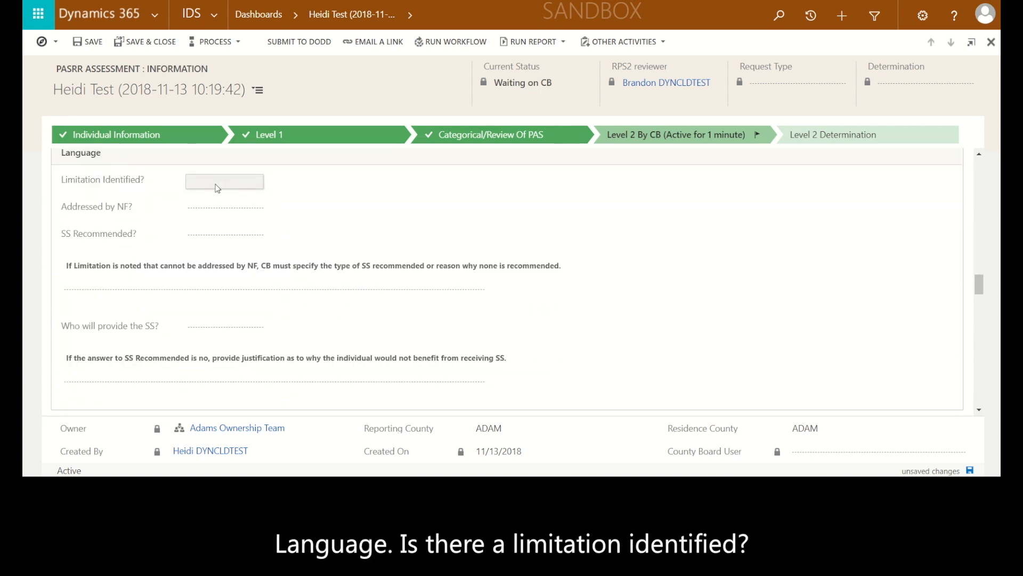
click(216, 185)
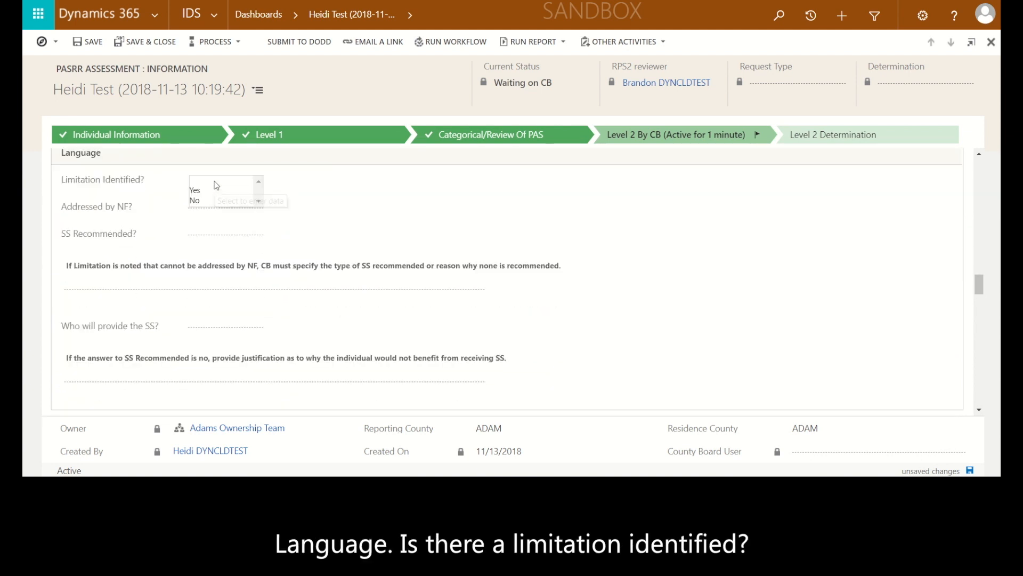
click(218, 192)
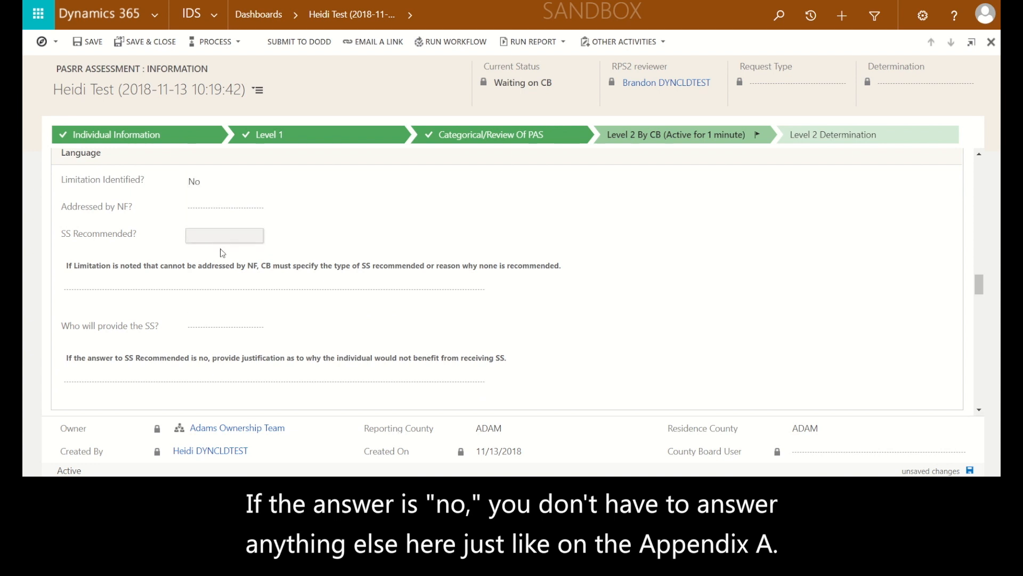
Under Self-Care, set Limitation Identified to Yes, Addressed by NF to Yes, and SS Recommended to No
scroll(227, 299, down, 1)
scroll(229, 298, down, 1)
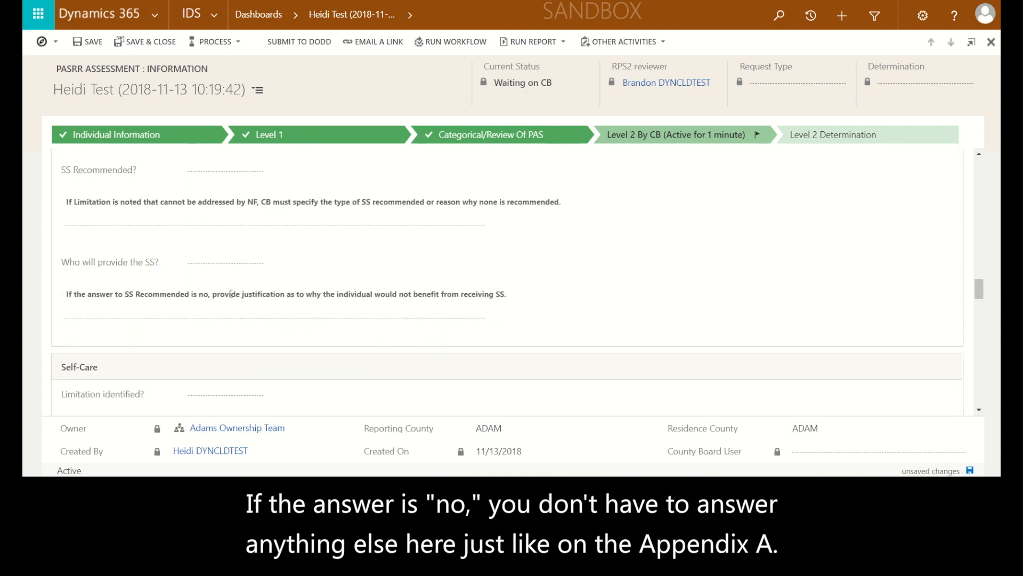
scroll(187, 253, down, 4)
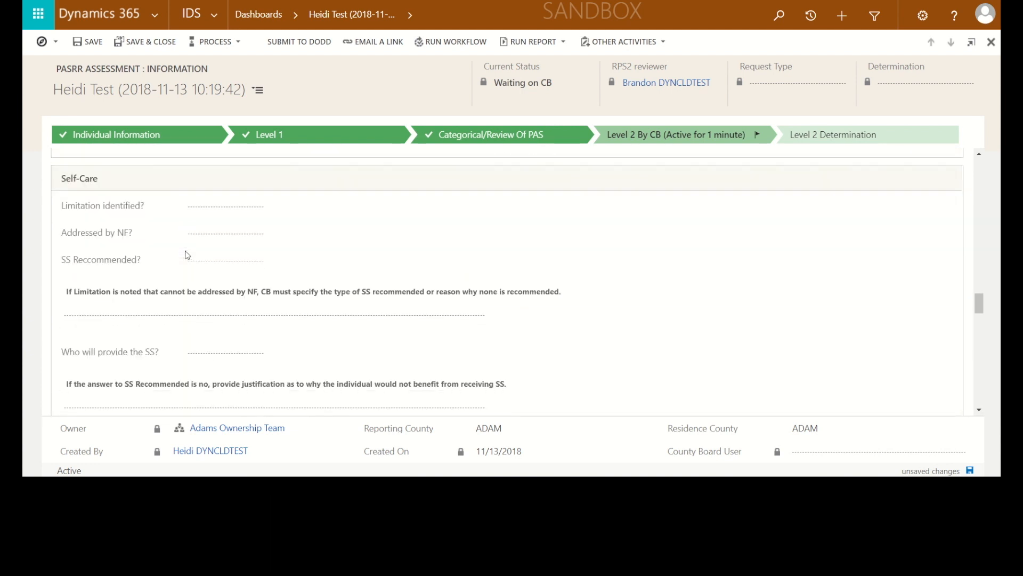
click(198, 208)
click(195, 214)
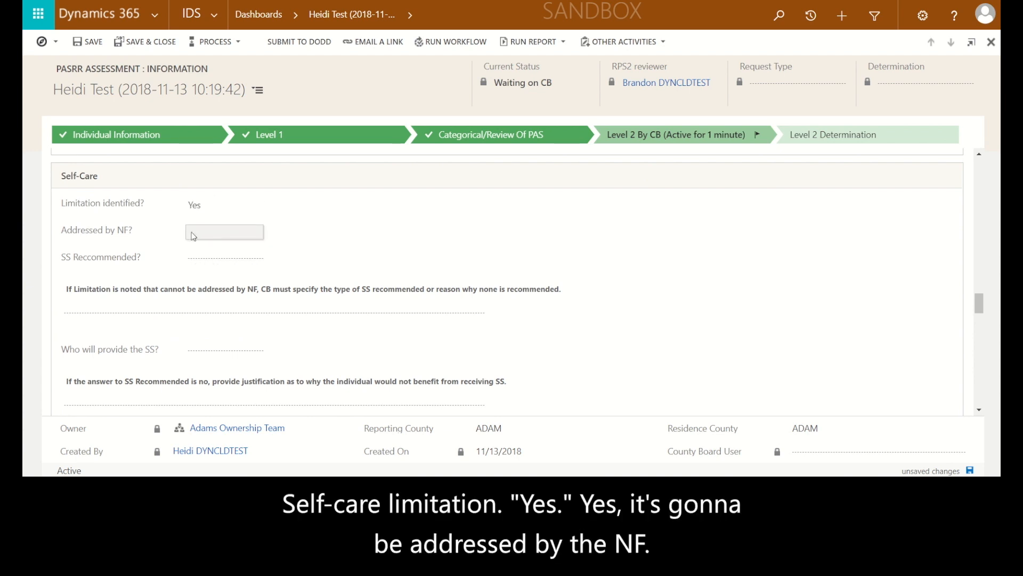
click(192, 236)
click(195, 249)
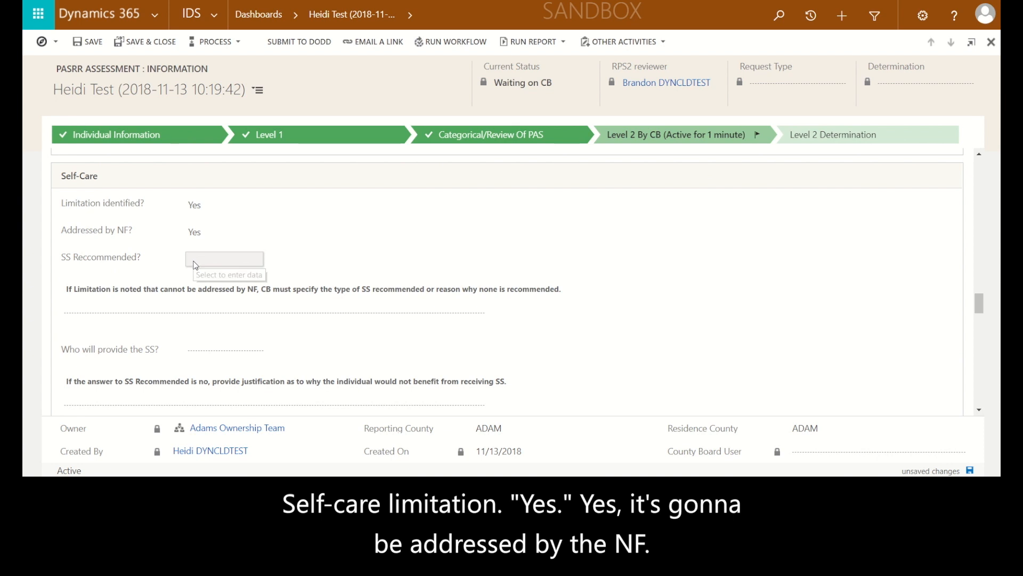
click(195, 265)
click(235, 271)
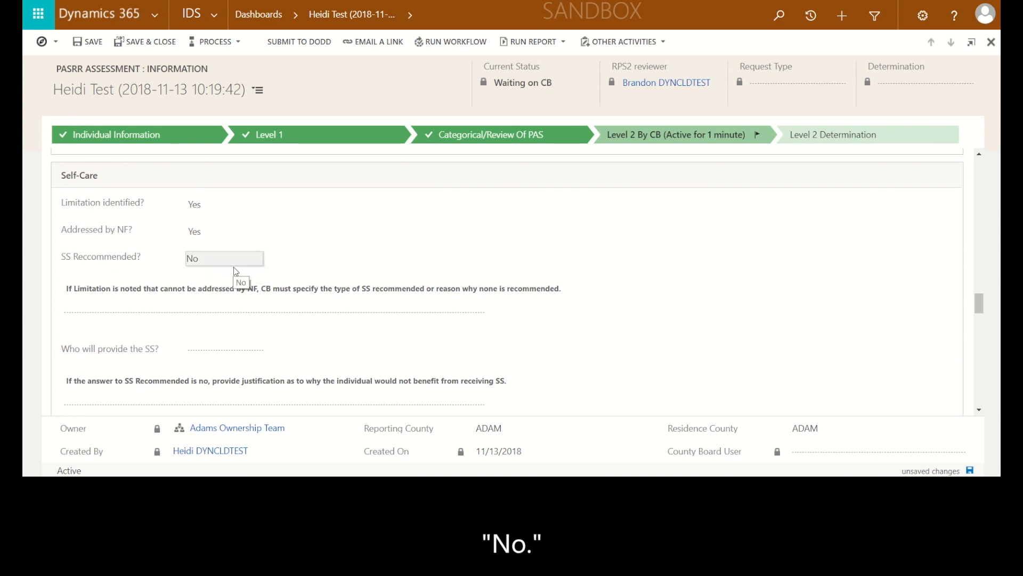
Under Self-Direction, set Limitation Identified to Yes, Addressed by NF to Yes, and SS Recommended to No
scroll(236, 271, down, 5)
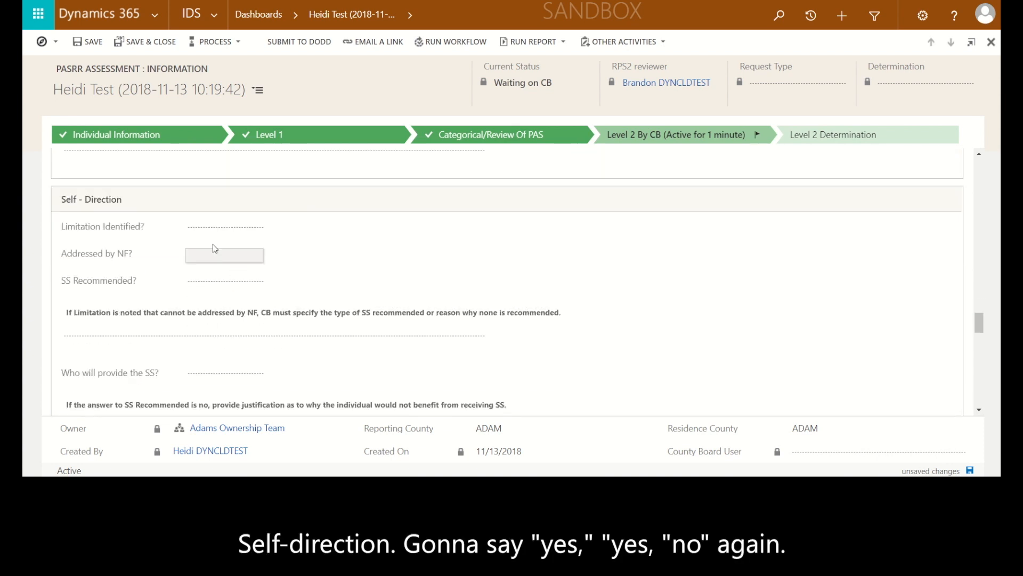
click(202, 230)
click(194, 237)
click(198, 256)
click(195, 265)
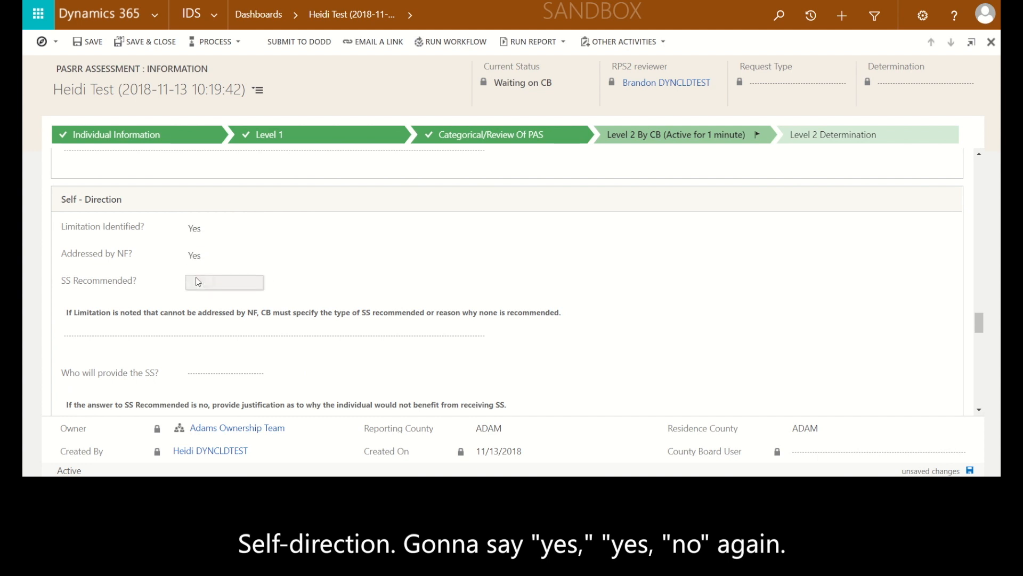
click(197, 287)
click(196, 302)
Under Capacity for Independent Living, set Limitation Identified to No
scroll(233, 298, down, 2)
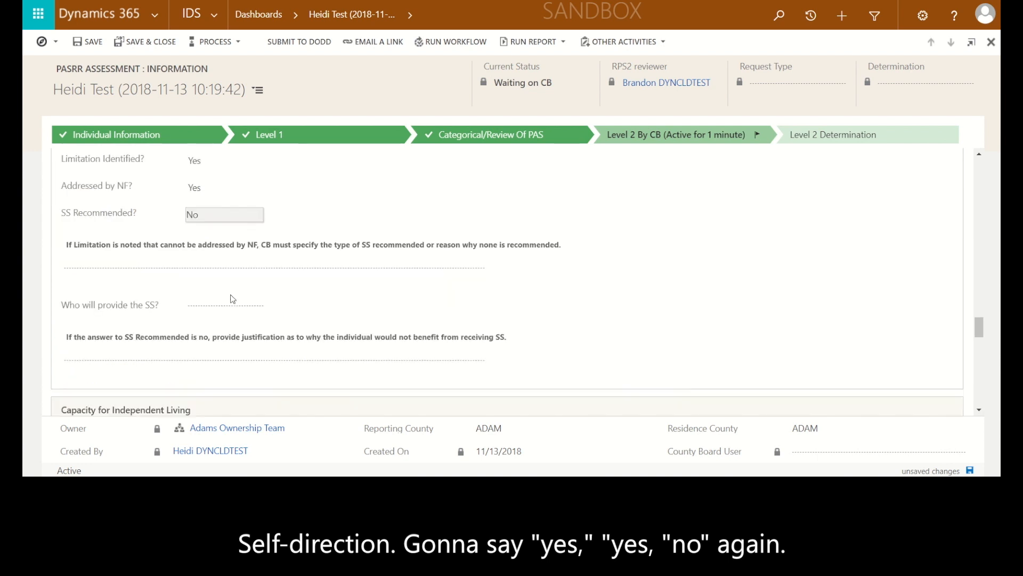
scroll(230, 294, down, 4)
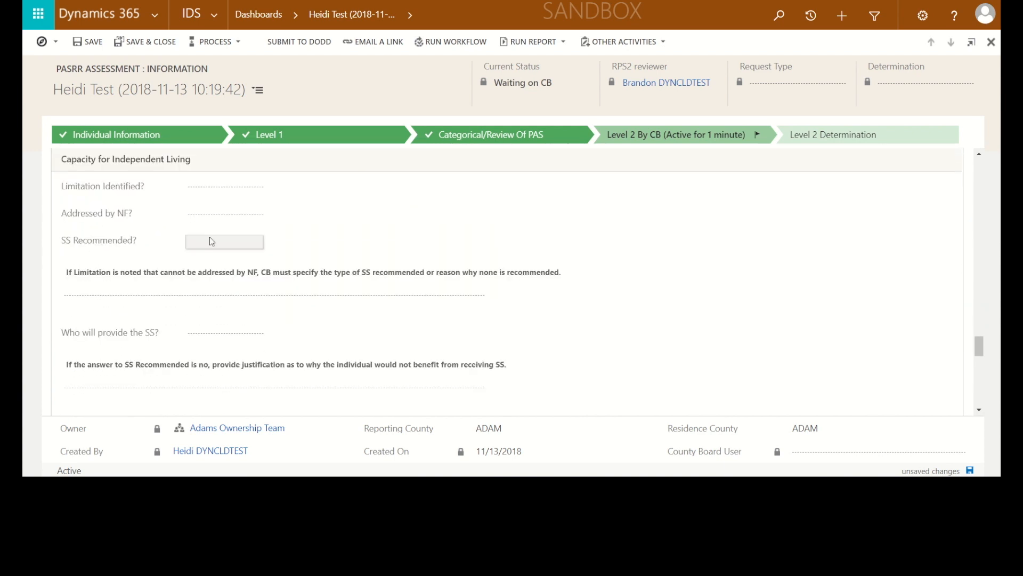
click(197, 188)
click(195, 207)
Under Learning, set Limitation Identified to Yes, Addressed by NF to No, and SS Recommended to Yes
scroll(257, 228, down, 3)
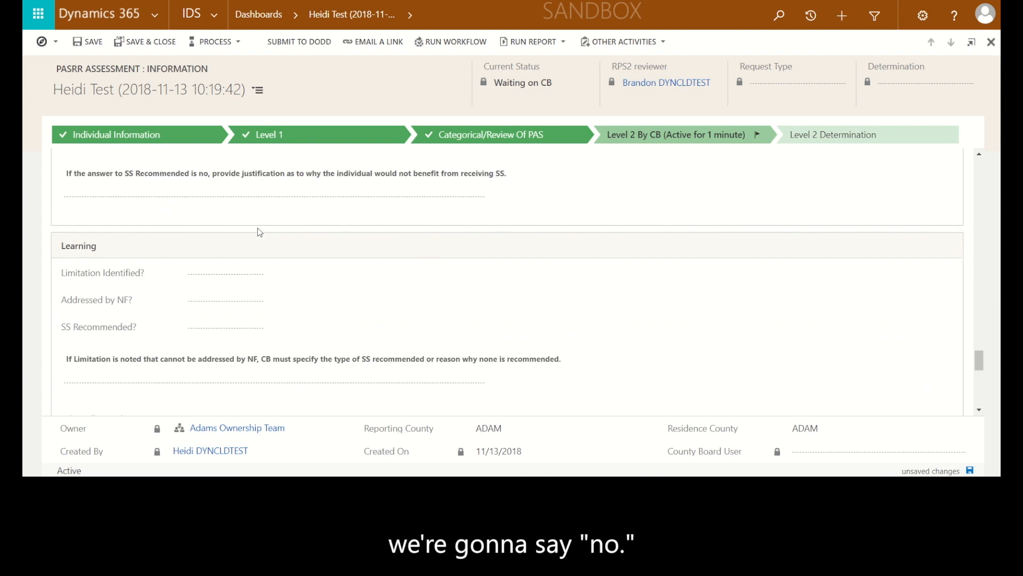
scroll(257, 232, down, 2)
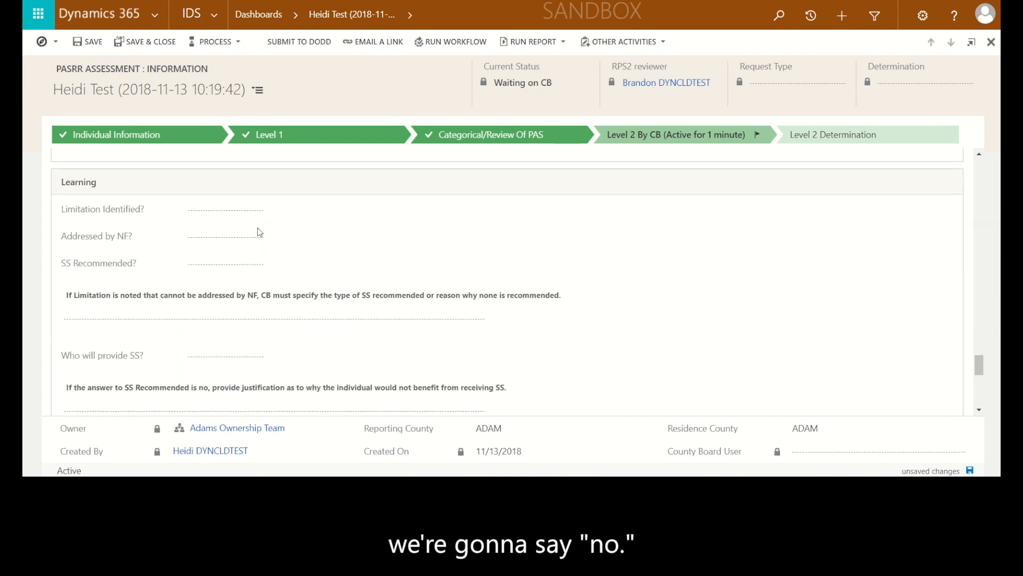
click(204, 214)
click(200, 220)
click(199, 238)
click(200, 247)
click(200, 242)
click(199, 257)
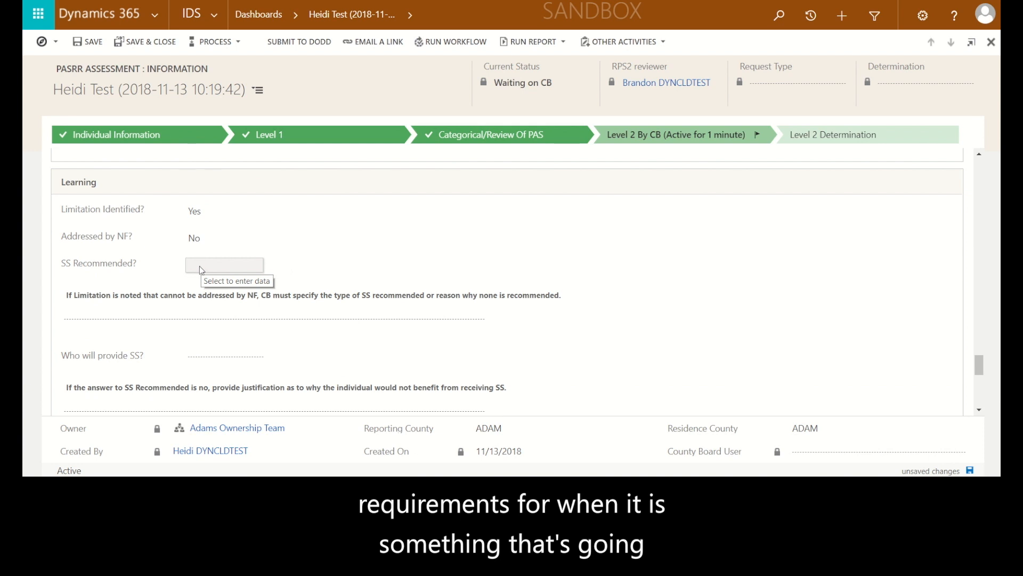
click(199, 267)
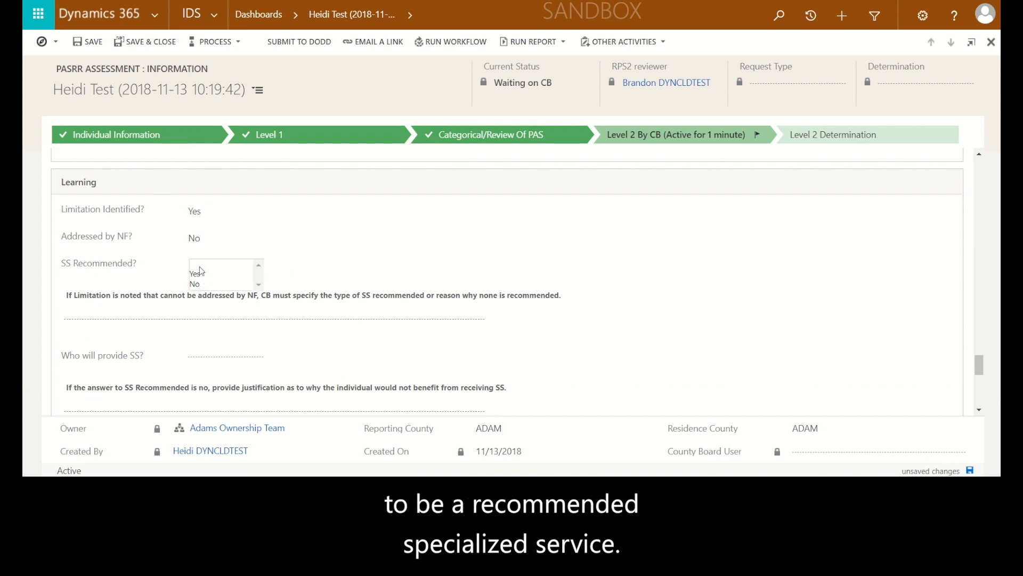
click(195, 274)
For Learning, enter "SSA to request family involvement." as who will provide the specialized service
scroll(263, 290, down, 1)
scroll(263, 290, down, 1)
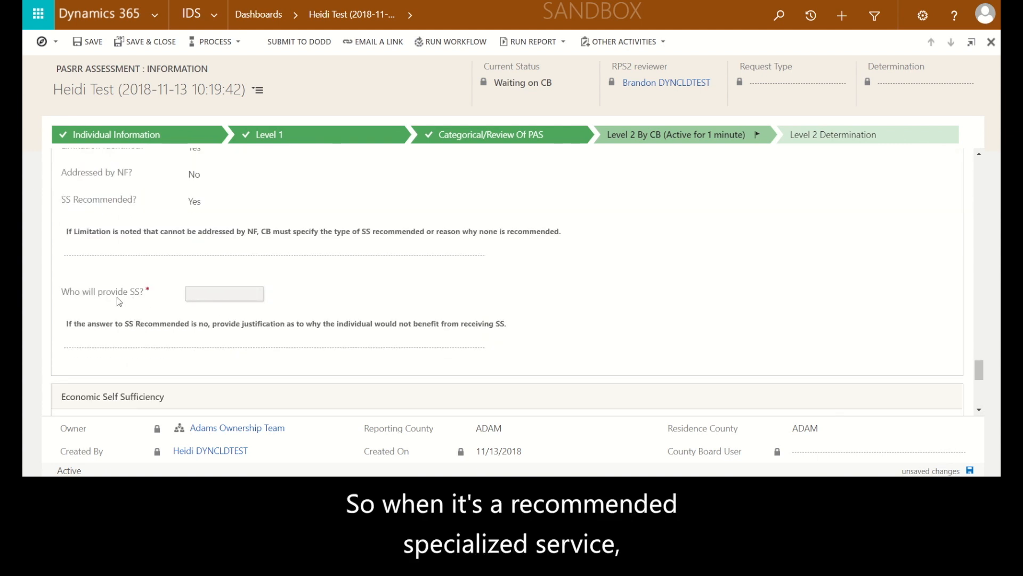
click(207, 296)
text(SSA to request family)
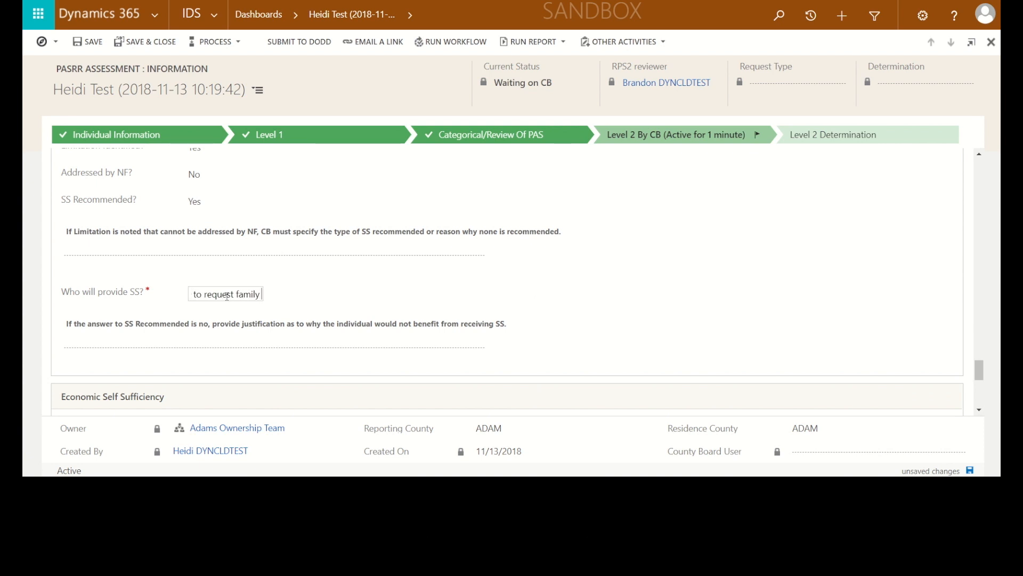
text( involvement.)
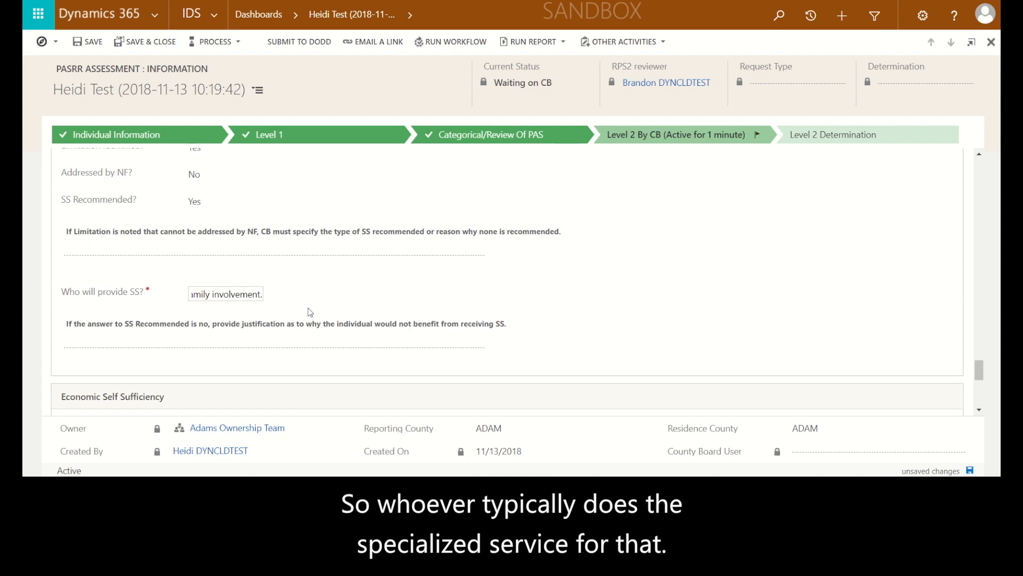
Under Economic Self Sufficiency, set Limitation Identified to No, and try to save the assessment
scroll(310, 313, down, 1)
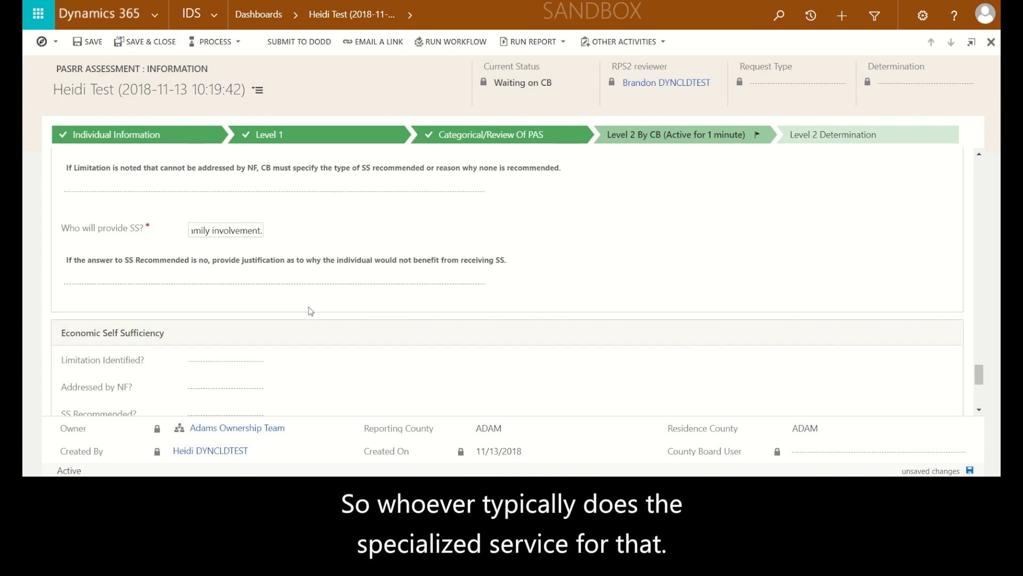
click(235, 364)
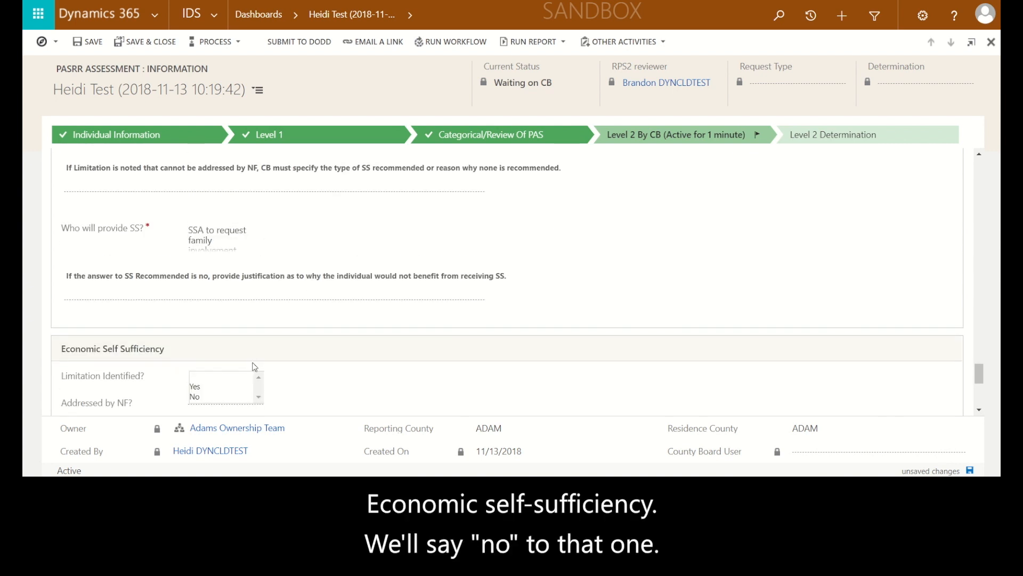
click(195, 397)
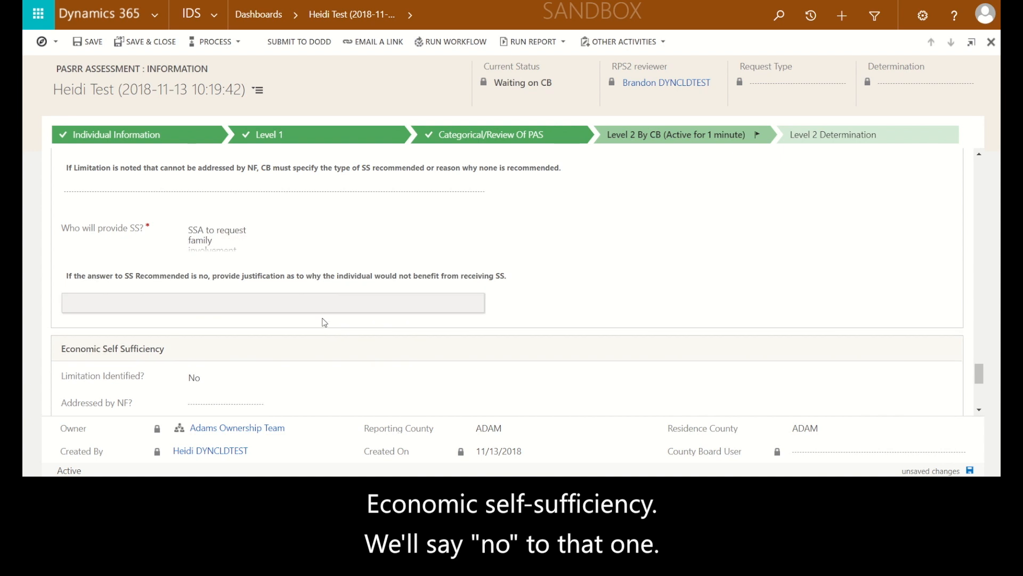
scroll(324, 322, down, 5)
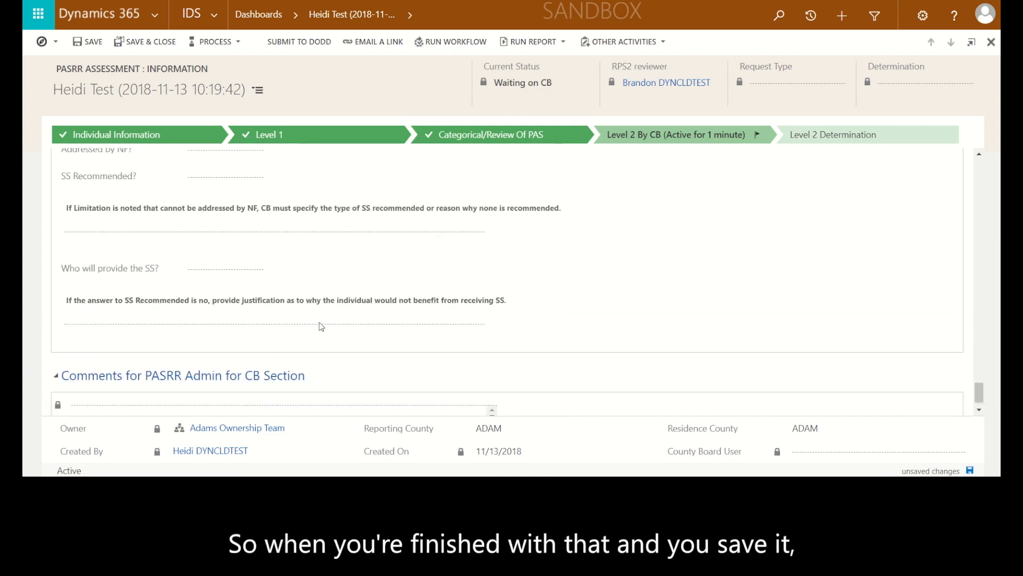
scroll(321, 326, up, 3)
click(87, 42)
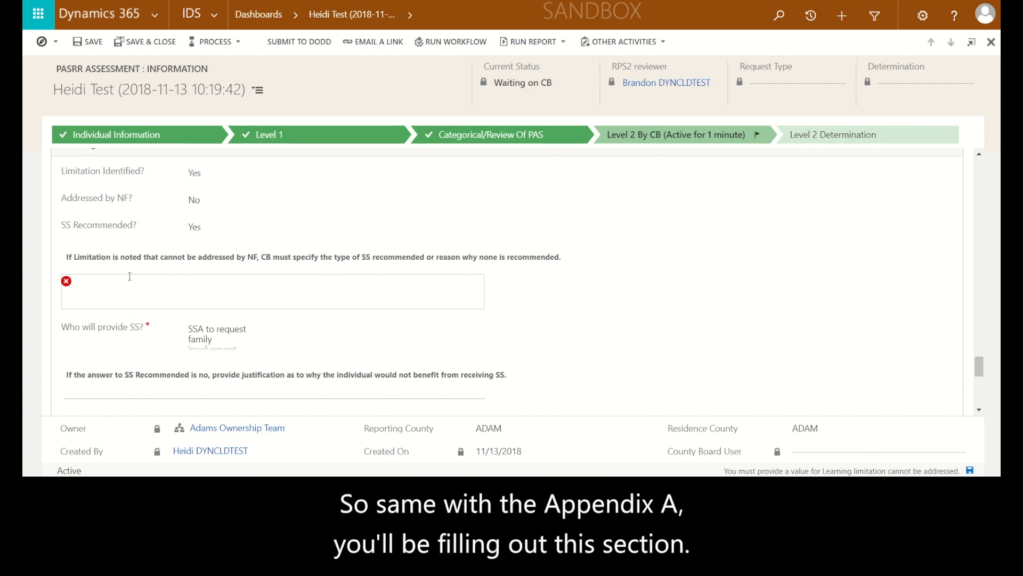
Specify for the Learning limitation "Type of SS will be continuation of current SS." and save the assessment
text(typ)
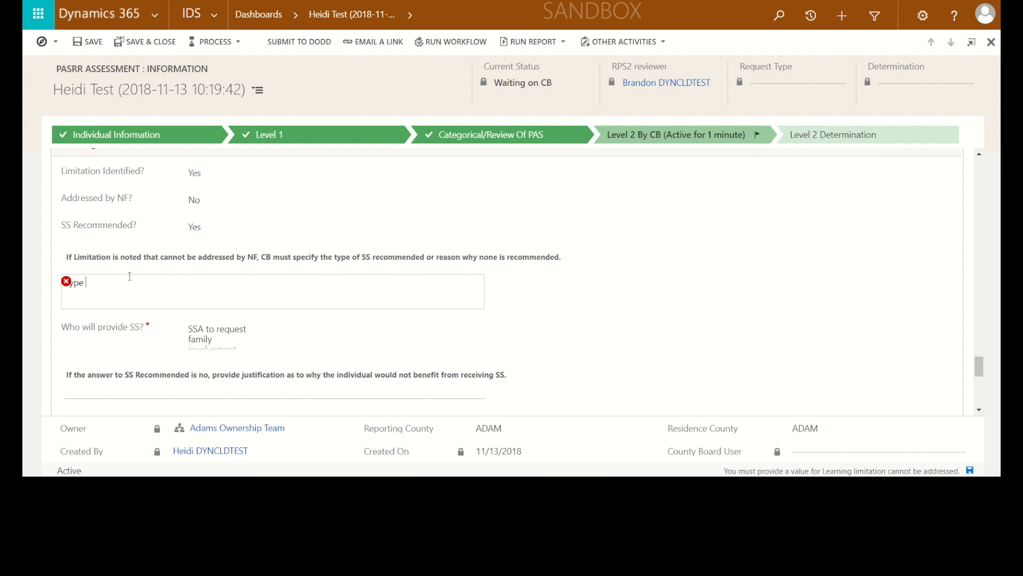
text(e of SS will be continuation of current)
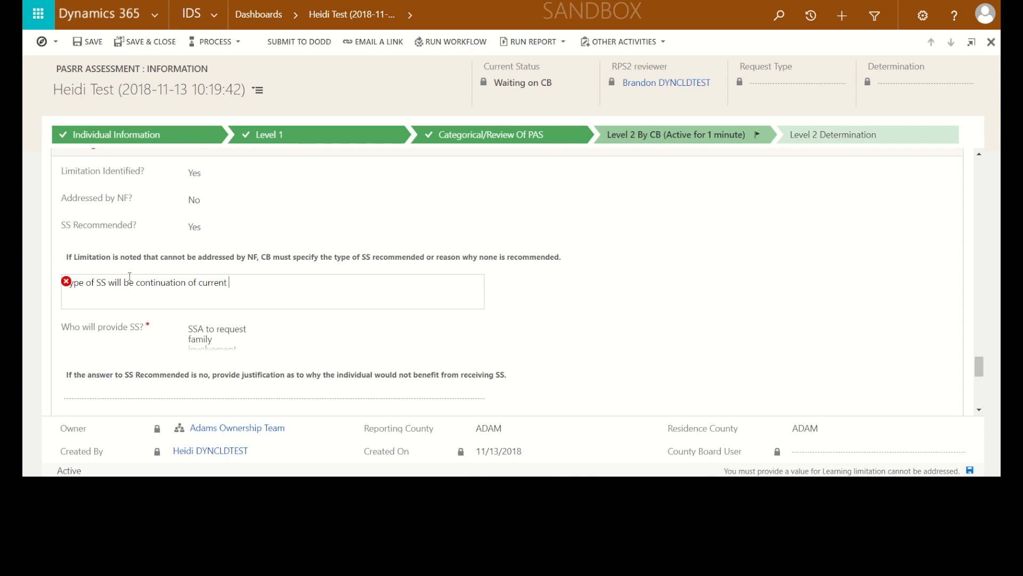
scroll(130, 277, up, 1)
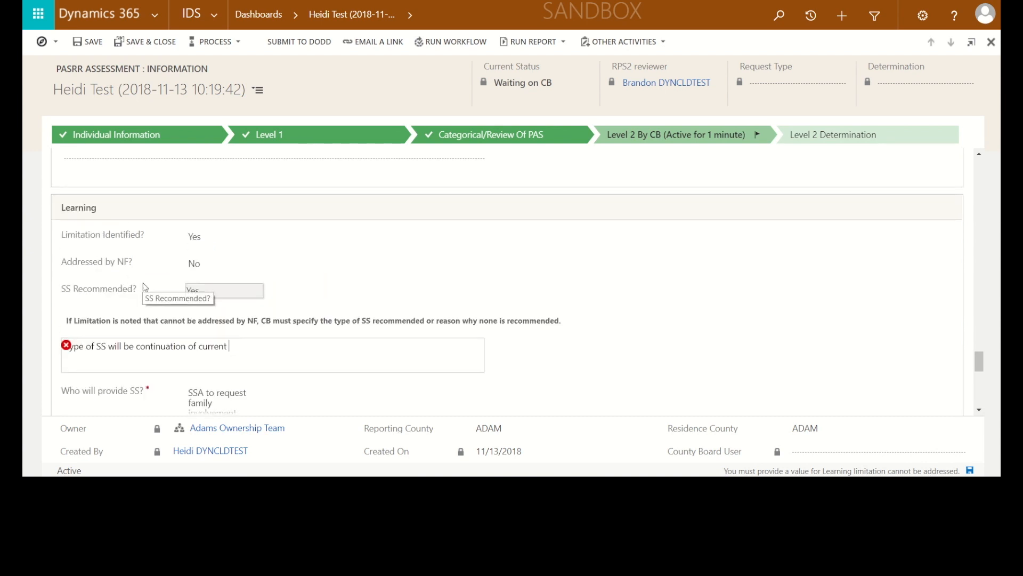
text(SS.)
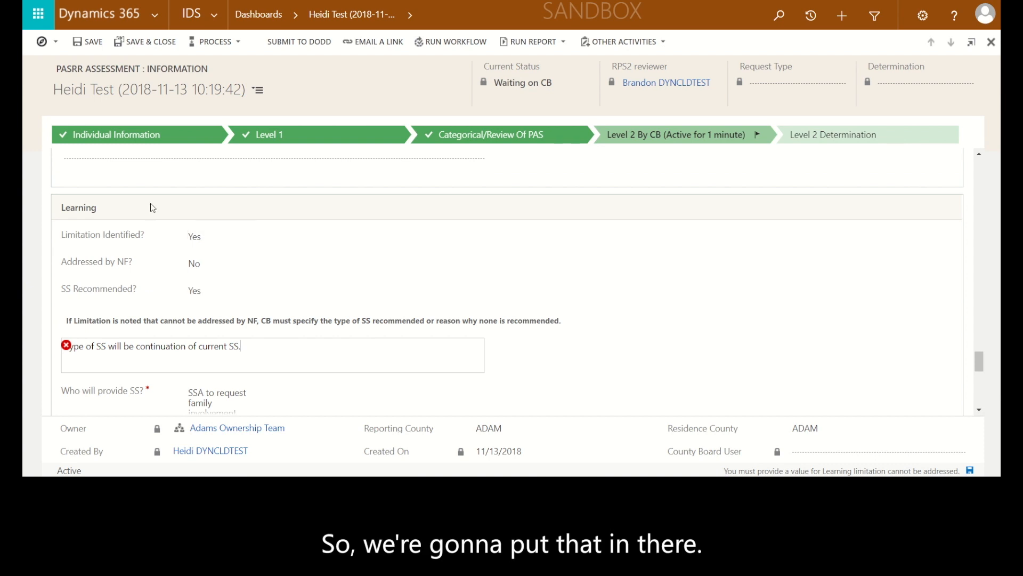
click(95, 44)
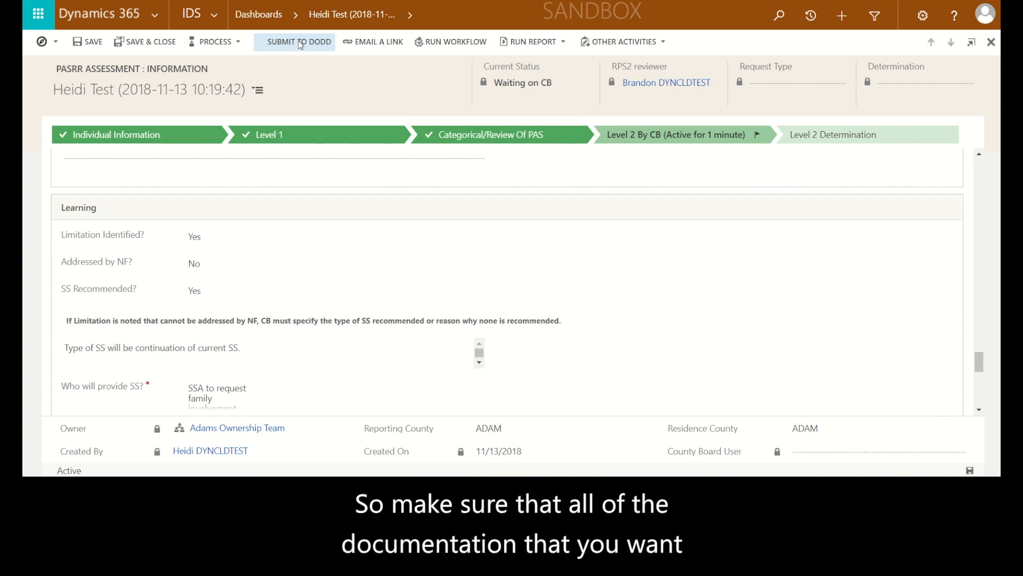
Submit the Level 2 evaluation to DODD, confirm the submission, and check the County Board Level 2 section
scroll(325, 194, up, 1)
scroll(325, 194, up, 6)
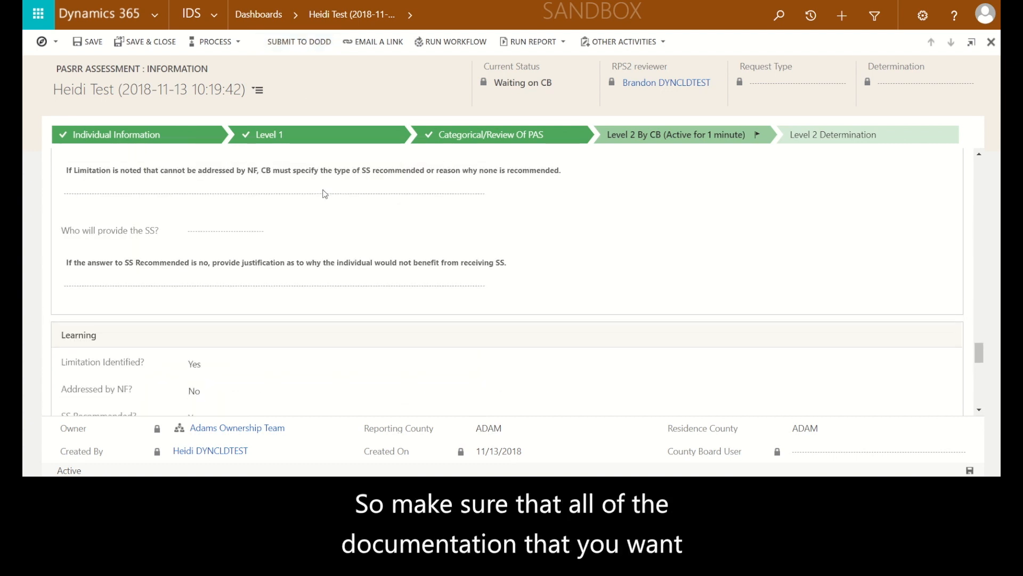
scroll(325, 194, up, 5)
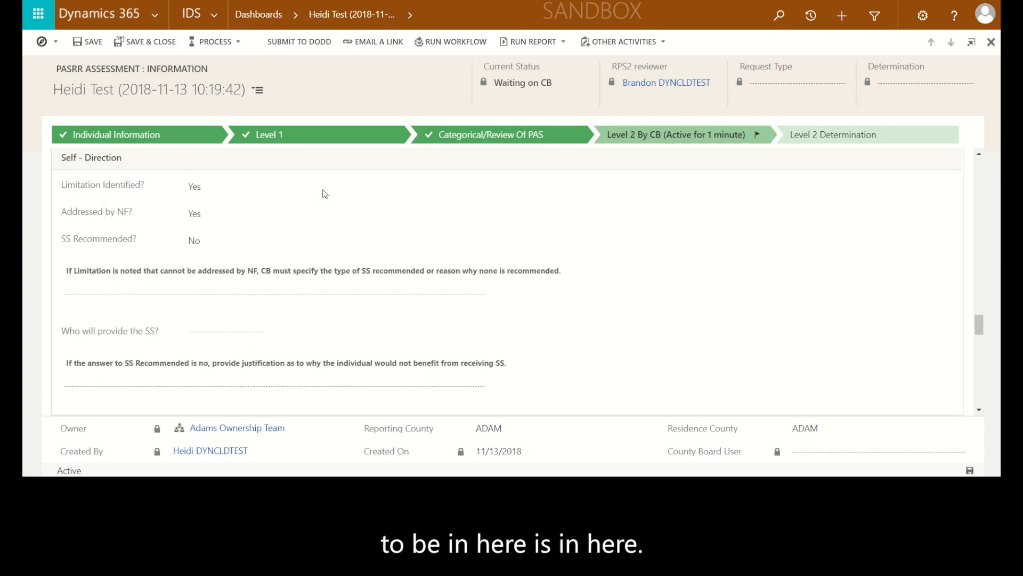
scroll(325, 194, up, 5)
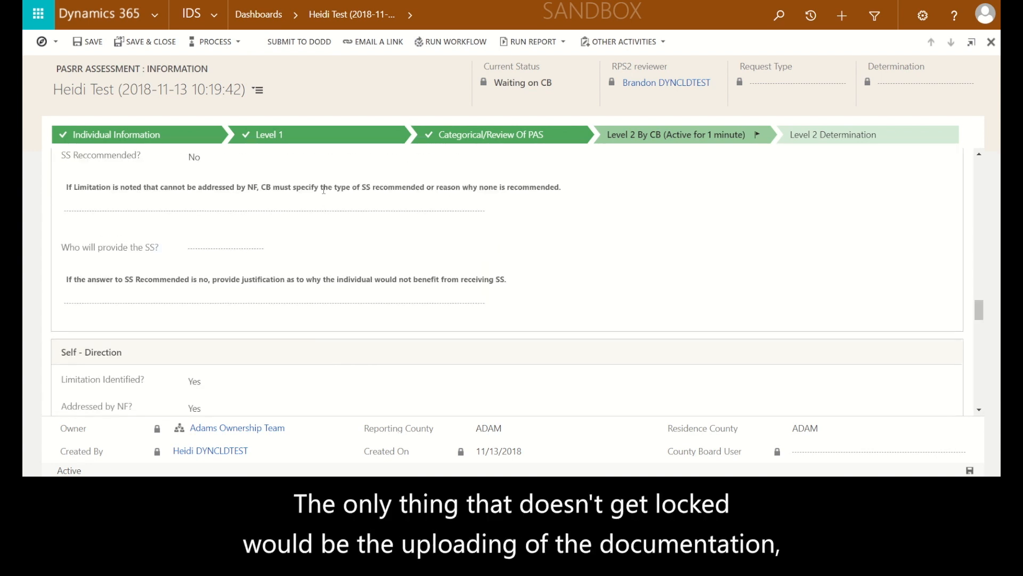
scroll(325, 194, up, 5)
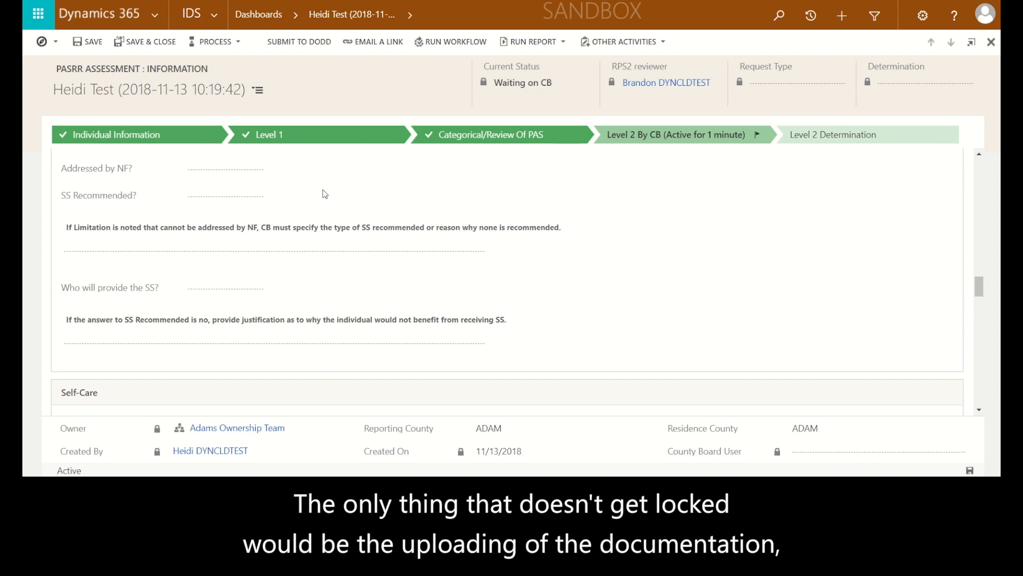
scroll(325, 194, up, 5)
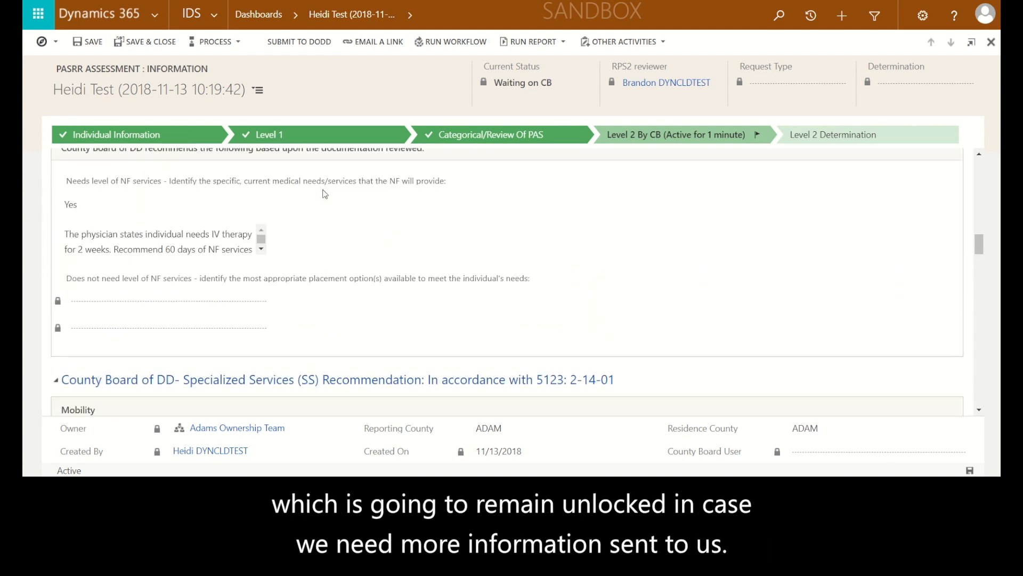
click(309, 45)
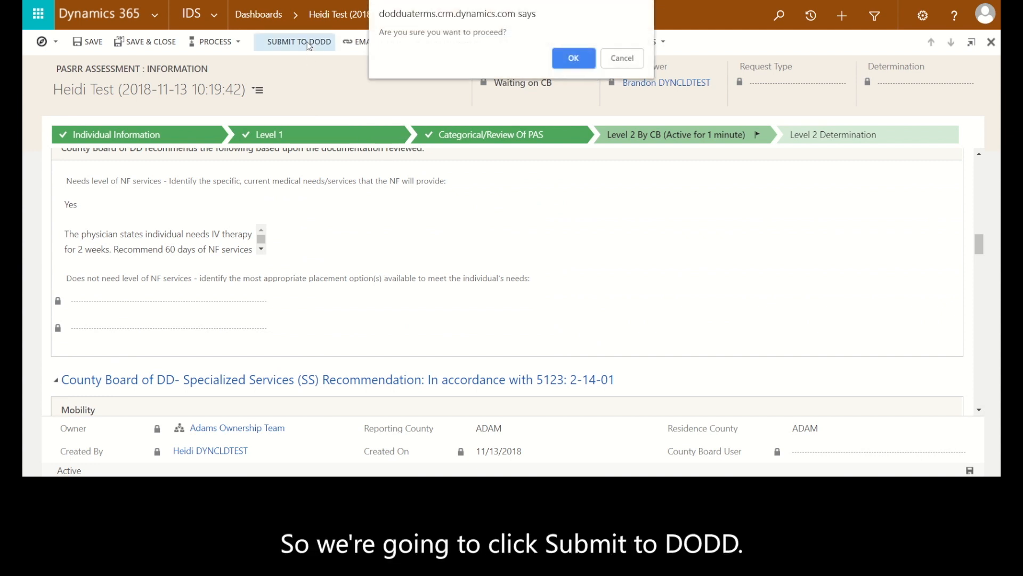
click(574, 59)
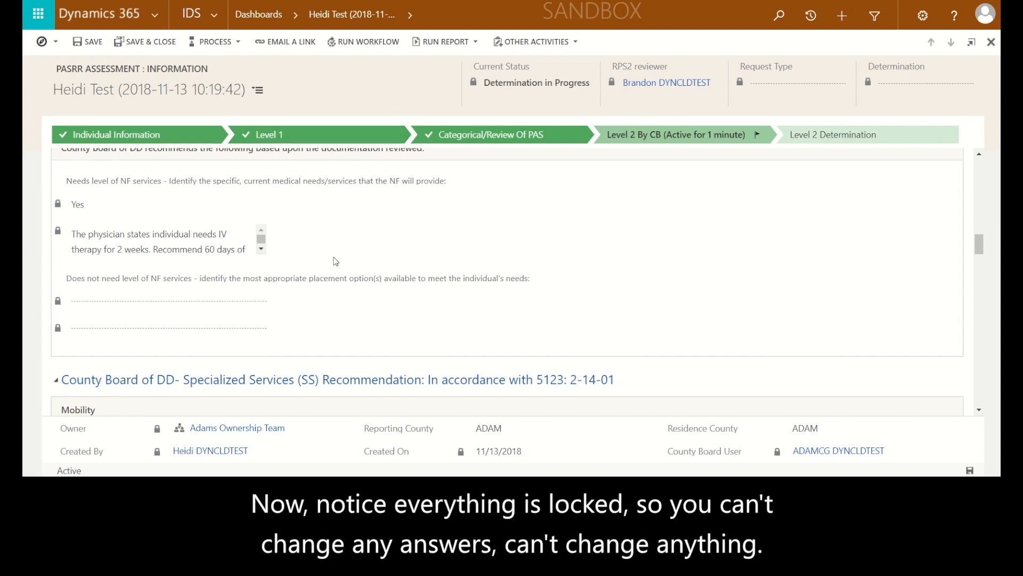
scroll(336, 261, up, 6)
scroll(336, 261, up, 8)
scroll(335, 261, up, 10)
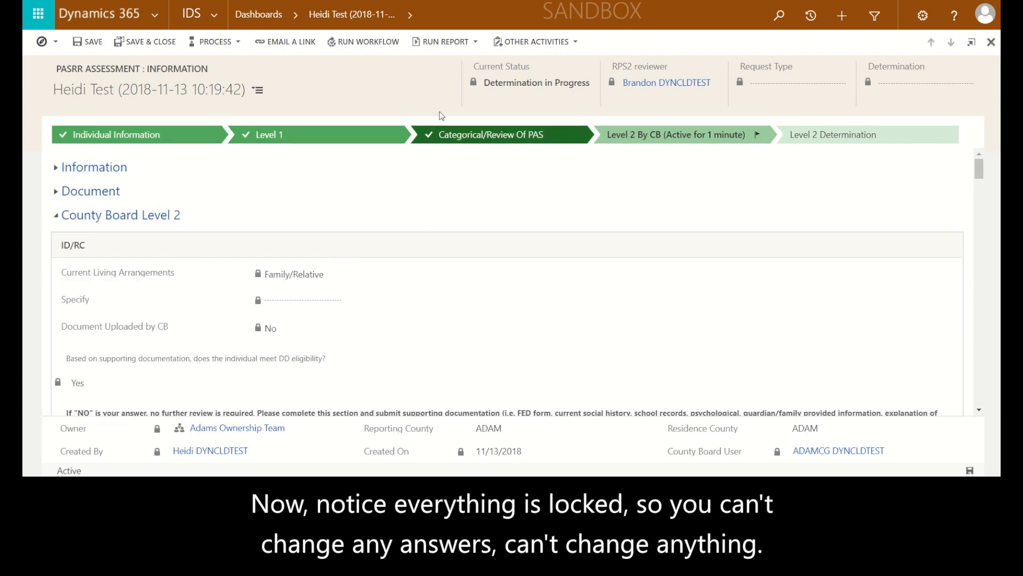
Find the individual by full name among the active individuals and open the record's Assessment Center
click(275, 16)
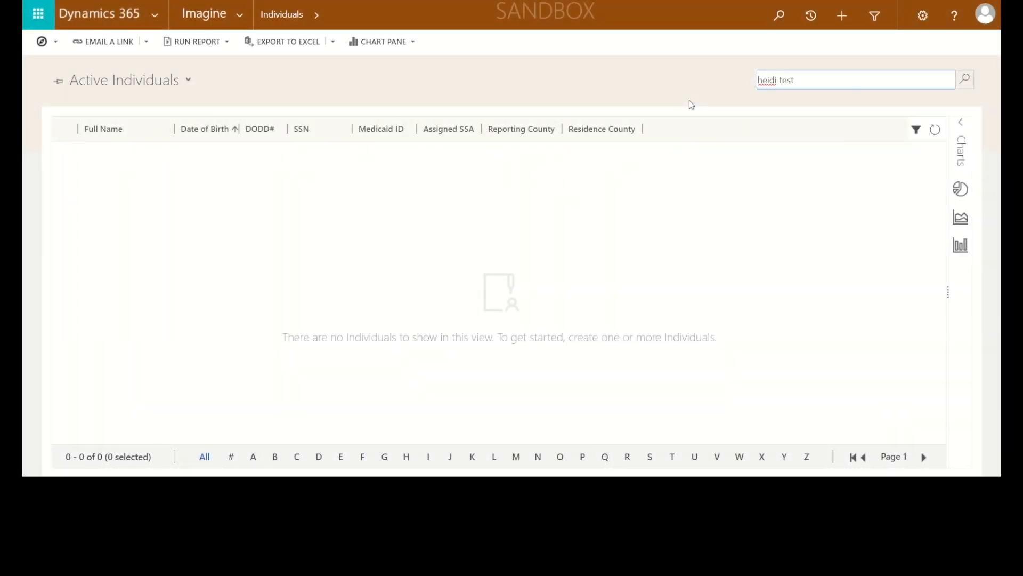
key(Return)
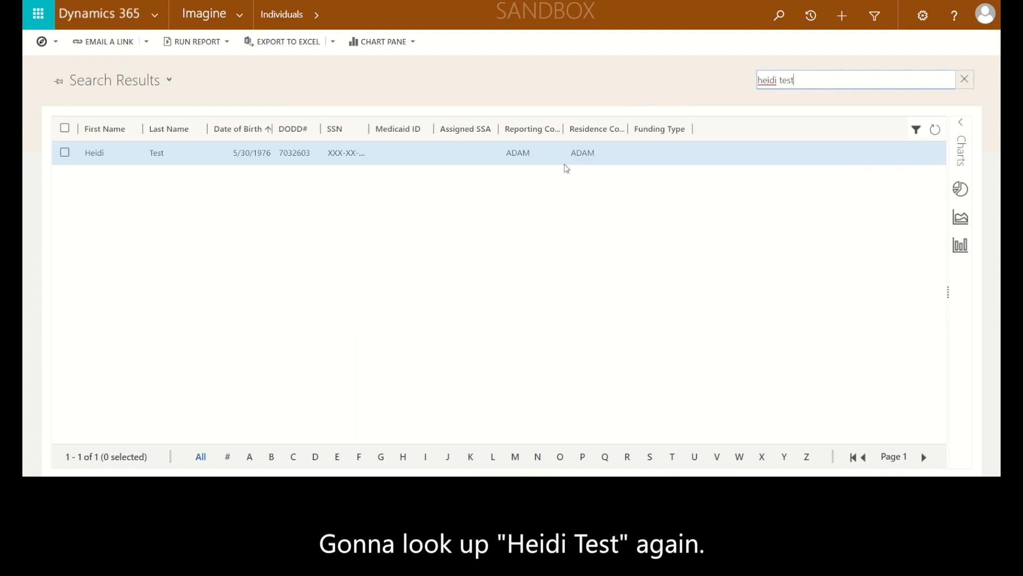
double_click(444, 159)
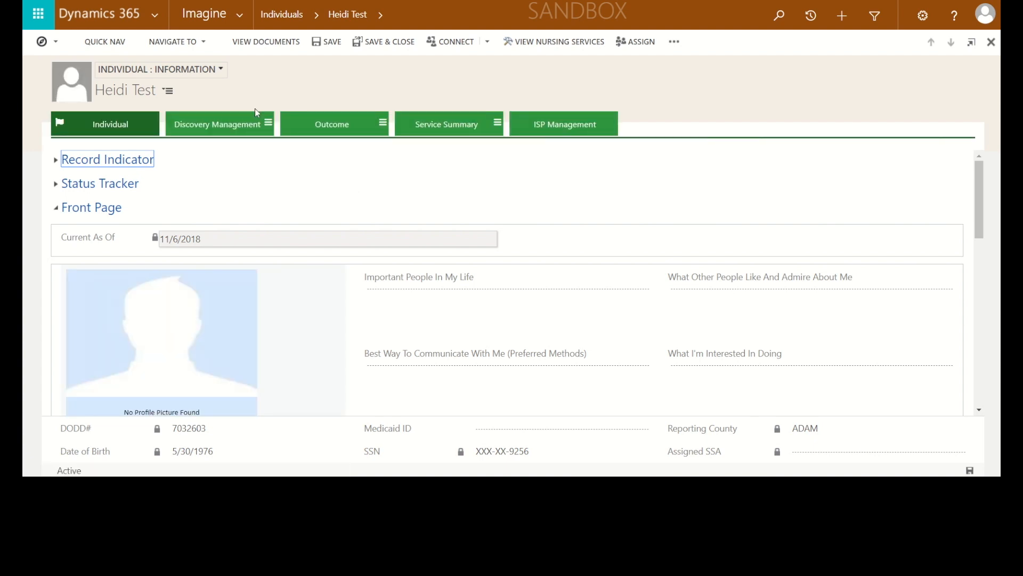
click(219, 69)
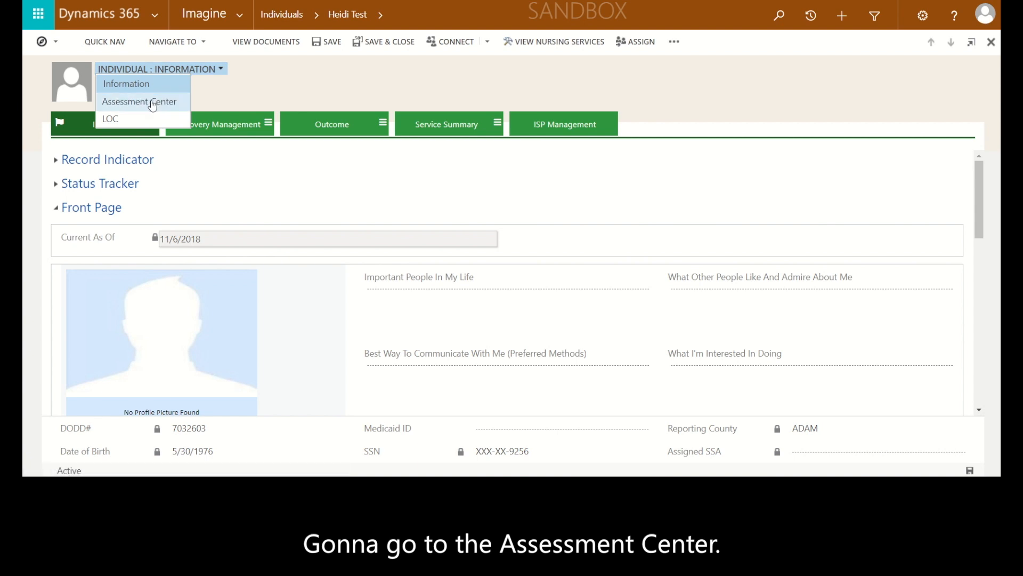
click(152, 105)
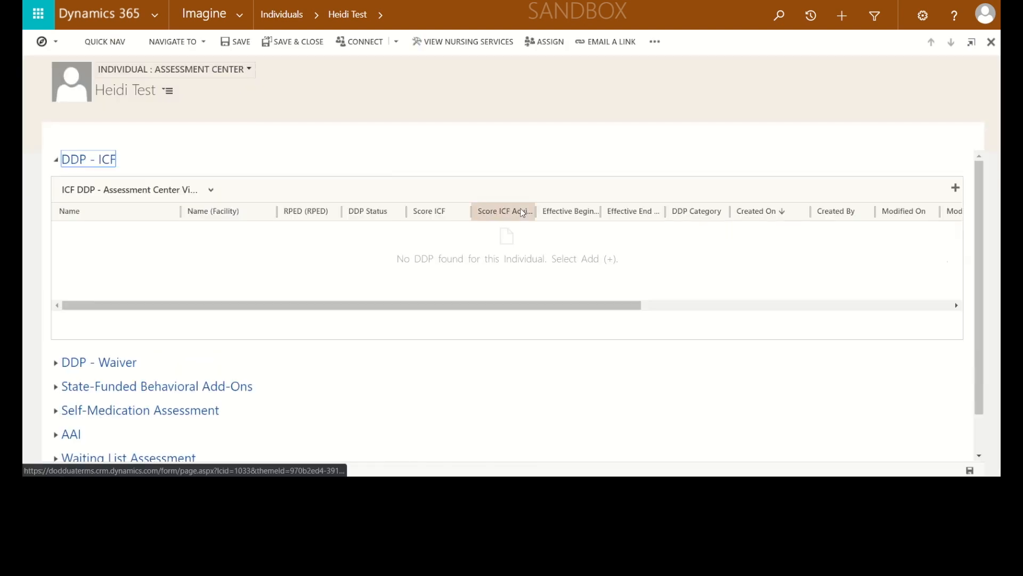
Open the PAS Normal PASRR assessment with Determination in Progress and move it to the Level 2 By CB stage
click(58, 162)
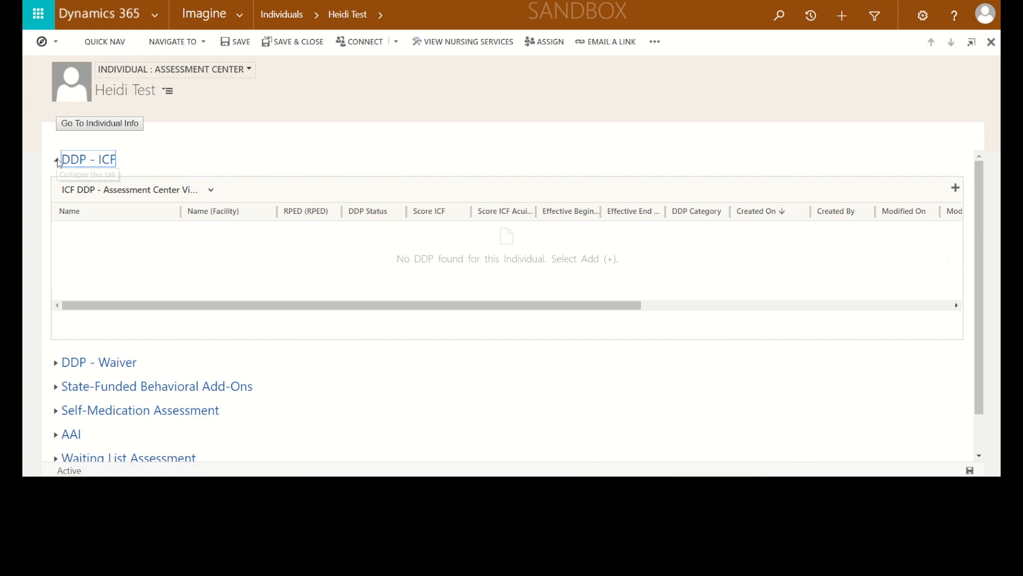
click(57, 302)
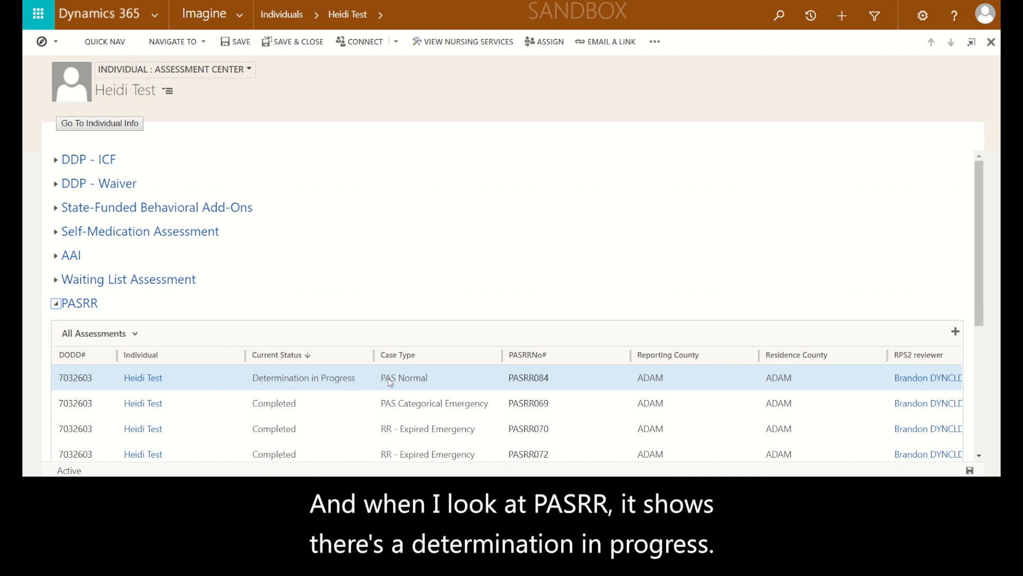
click(468, 380)
double_click(468, 380)
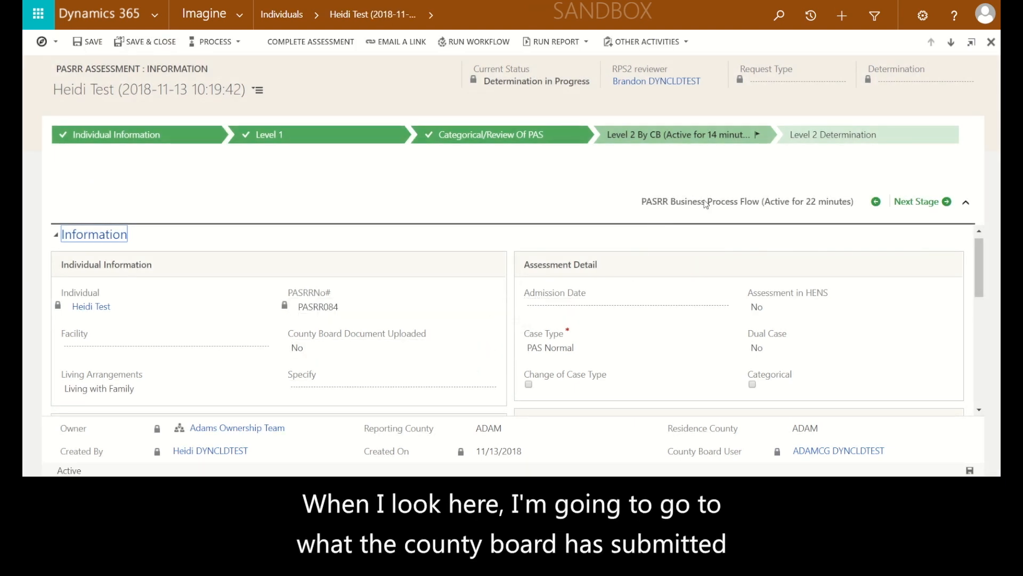
click(918, 202)
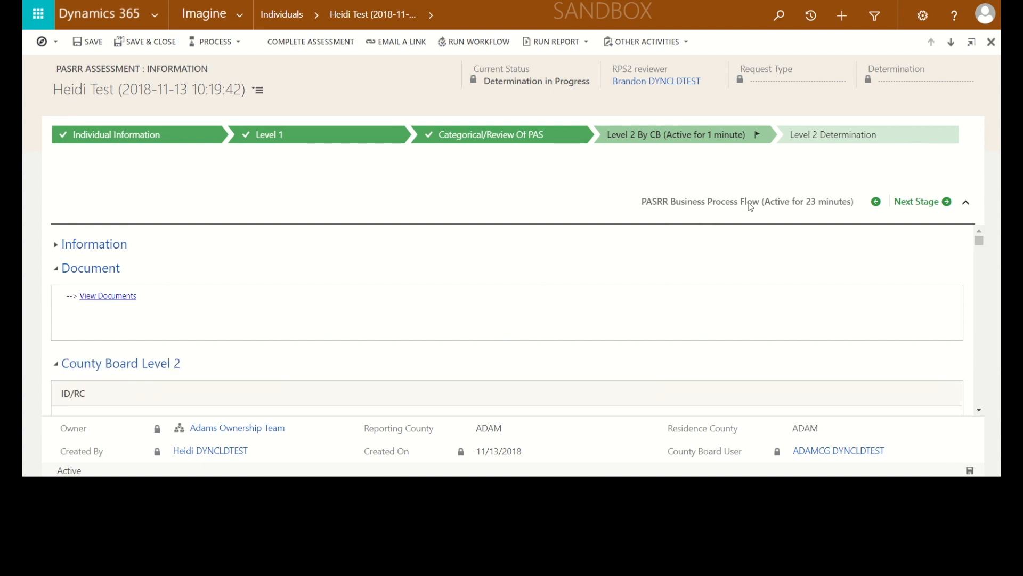
Examine the county board's submitted Level 2 evaluation, including its specialized services recommendations
scroll(686, 247, down, 3)
scroll(687, 247, down, 5)
scroll(686, 246, down, 5)
scroll(686, 247, down, 5)
scroll(686, 247, down, 5)
scroll(687, 247, down, 5)
scroll(686, 248, down, 5)
scroll(686, 248, down, 5)
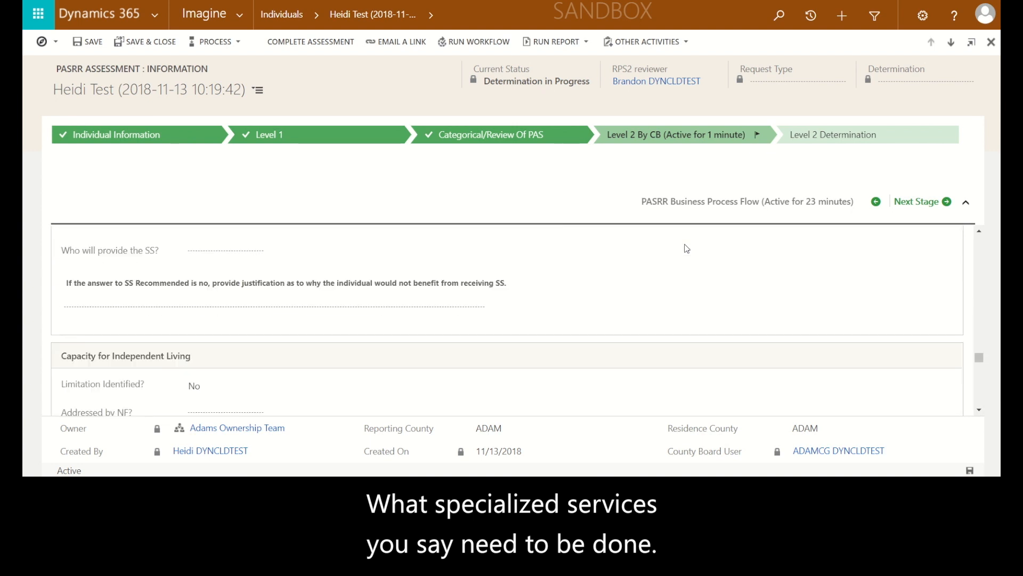
scroll(687, 249, down, 5)
scroll(687, 249, down, 5)
scroll(686, 249, down, 2)
Advance the assessment to Level 2 Determination, and set Request Type to Specified, Number of Days to 90, and Determination to Approved
click(882, 212)
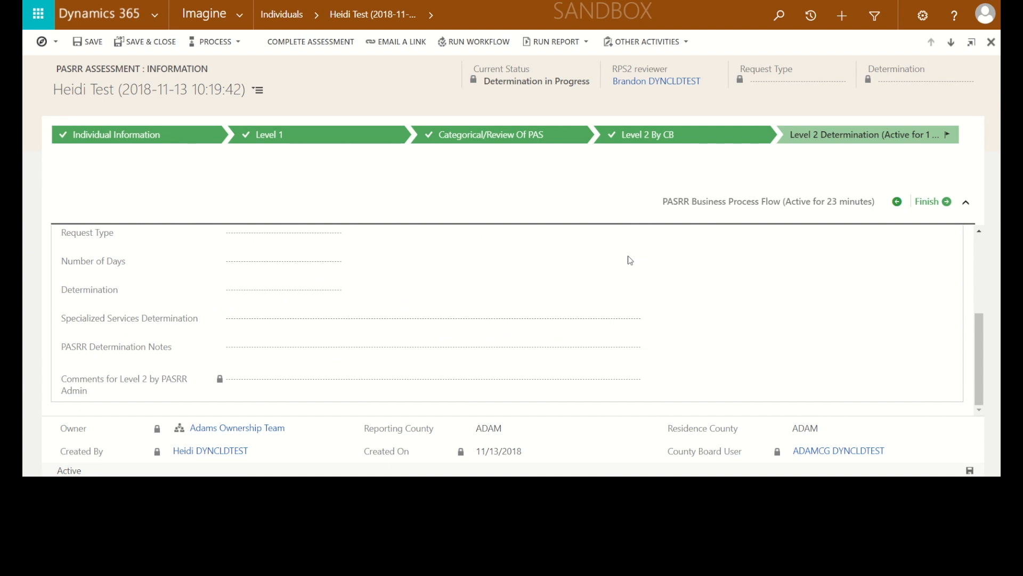
scroll(454, 288, up, 1)
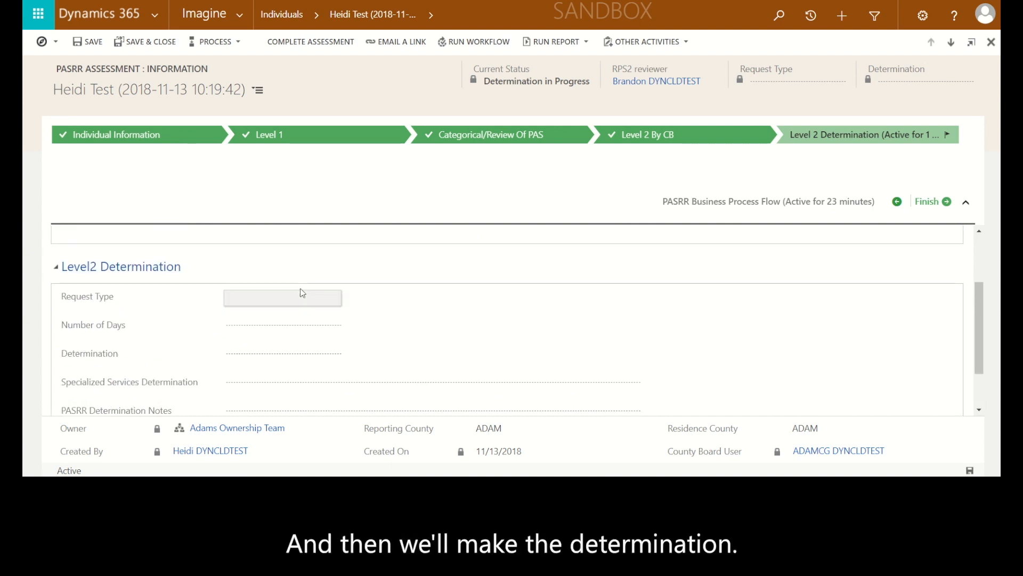
click(279, 296)
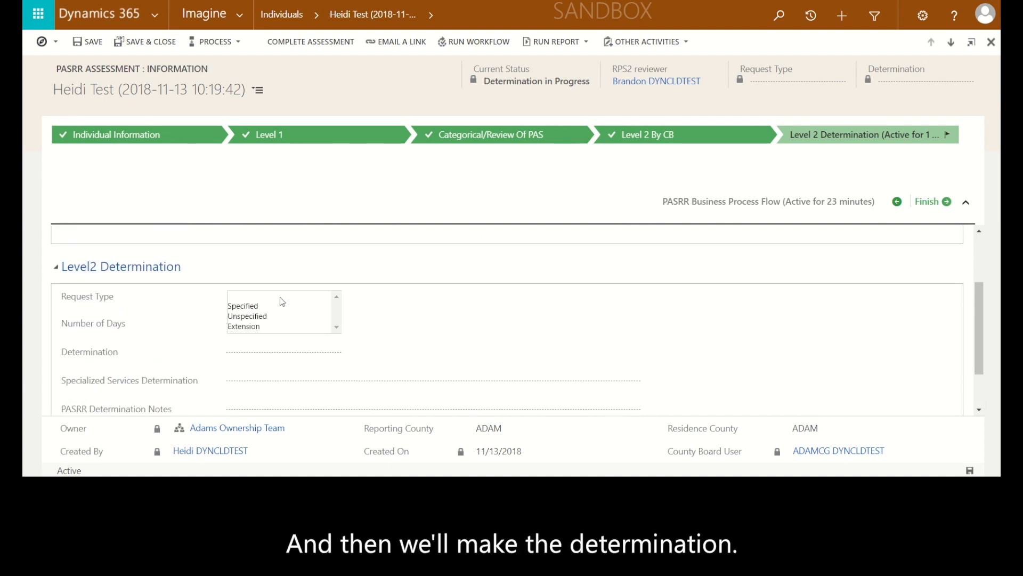
click(246, 300)
click(308, 329)
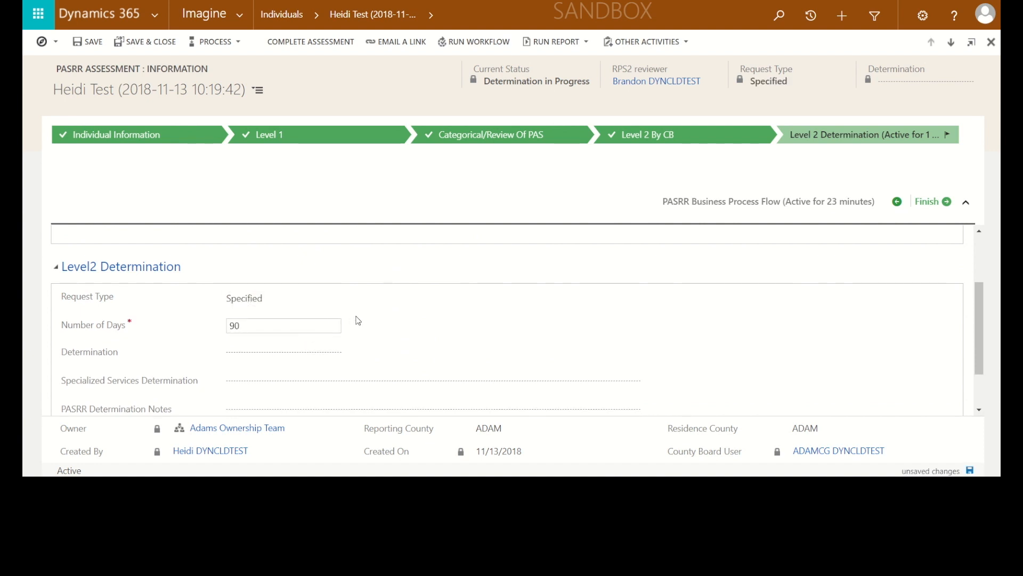
click(304, 354)
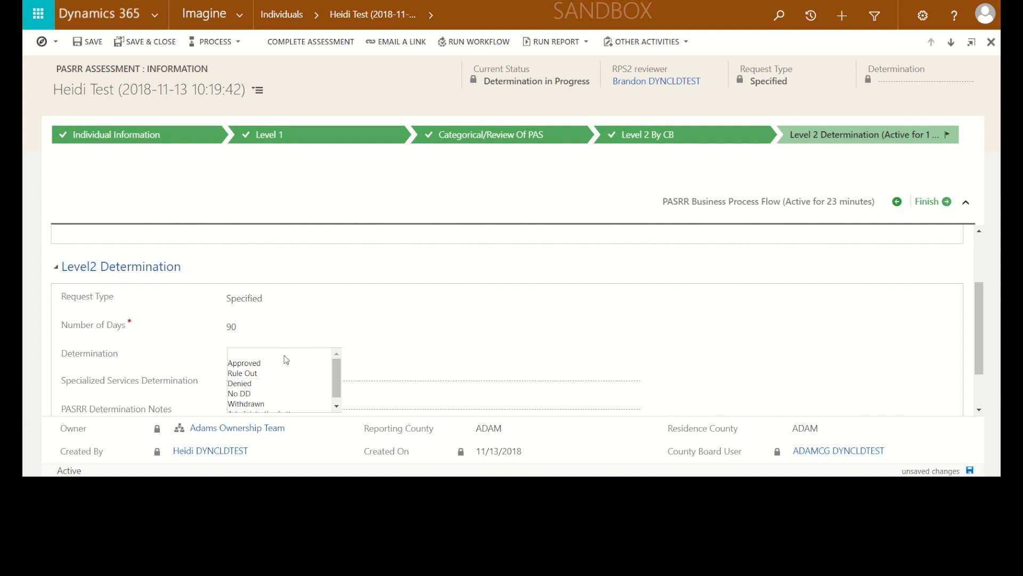
click(238, 364)
Set Specialized Services Determination to "You need specialized services identified, provided and/or arranged by the county board"
scroll(247, 320, down, 1)
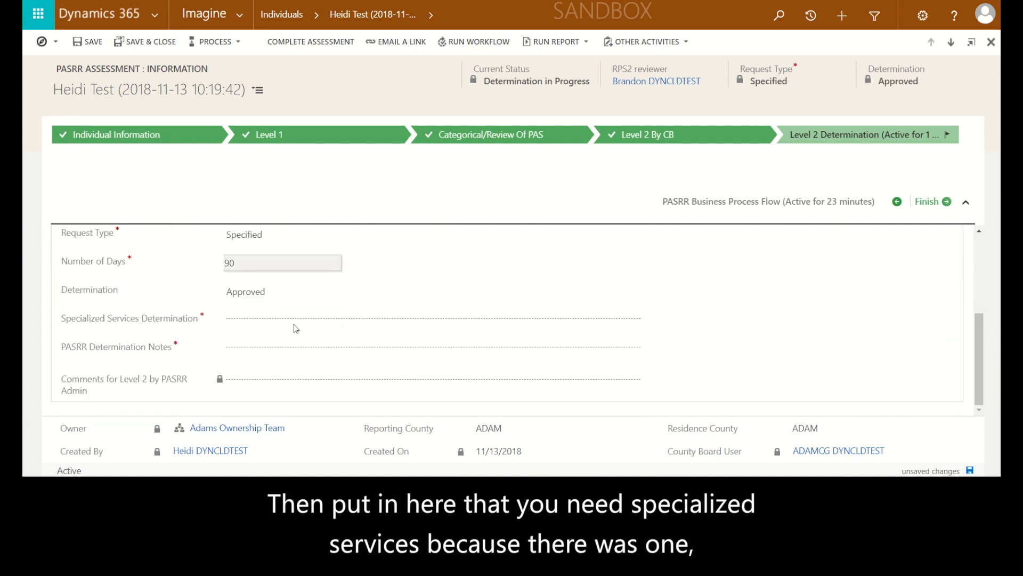
click(245, 322)
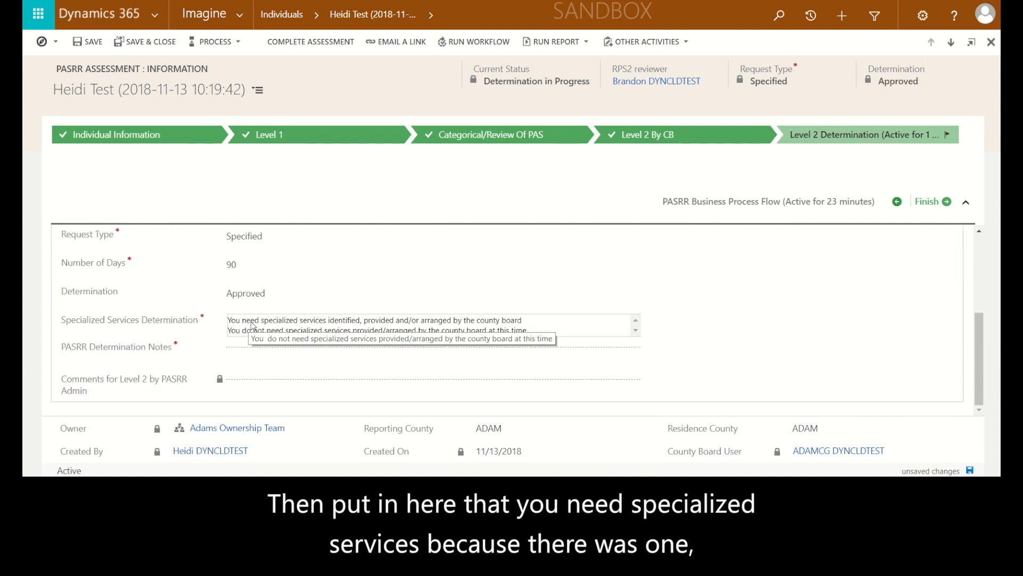
click(250, 320)
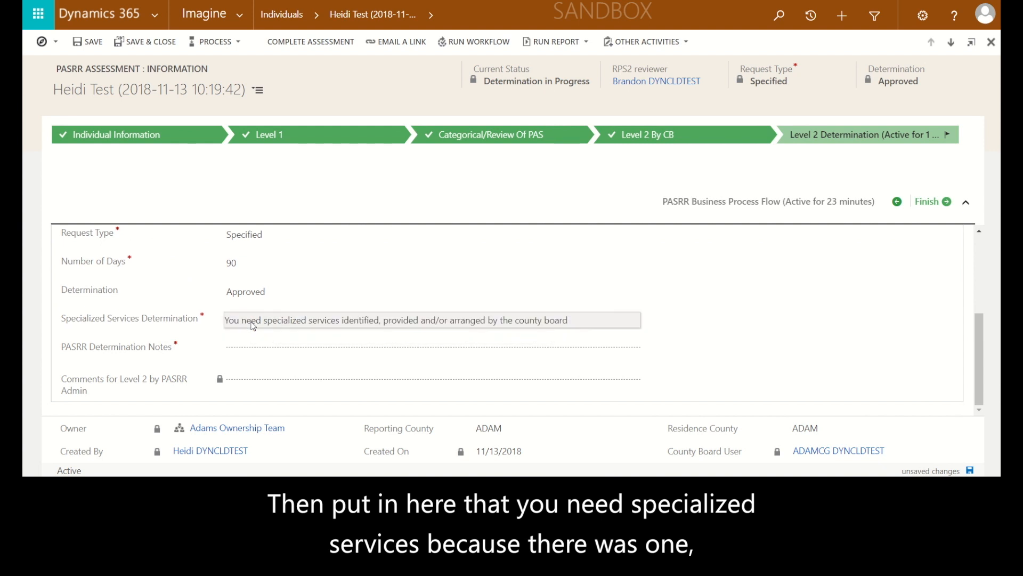
Enter "Approved for 90 day stay for IV therapy and follow up care as requested." as PASRR Determination Notes, and save and complete the assessment
click(249, 352)
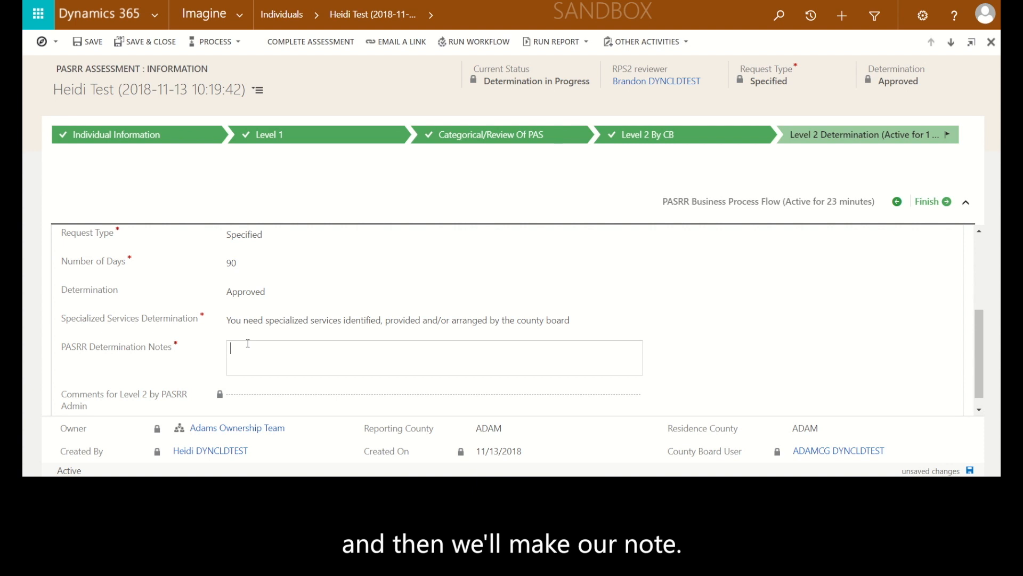
text(Approved for 90 day stay for IV therapy and follow up care as requested.)
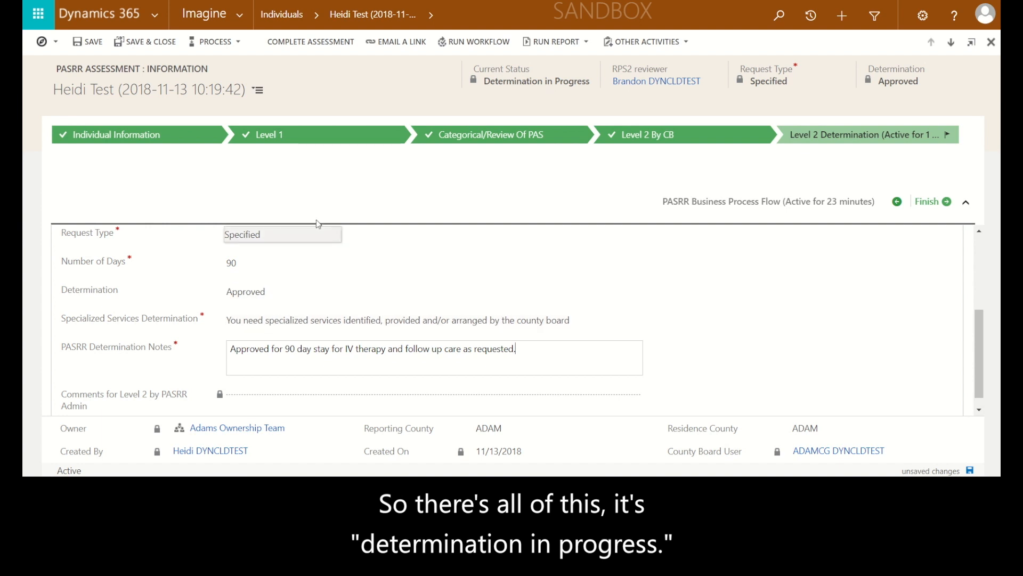
click(88, 43)
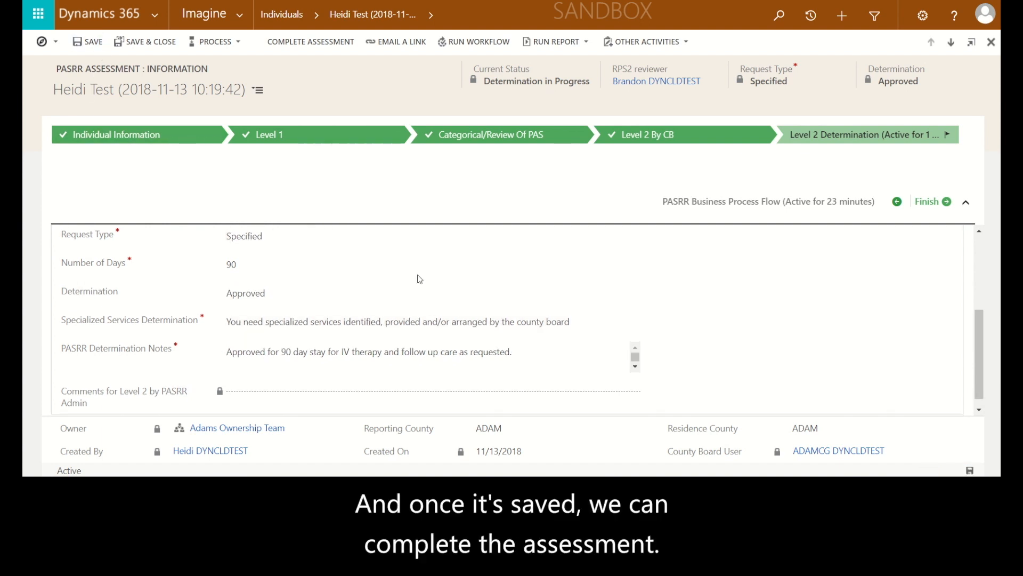
click(297, 47)
click(580, 60)
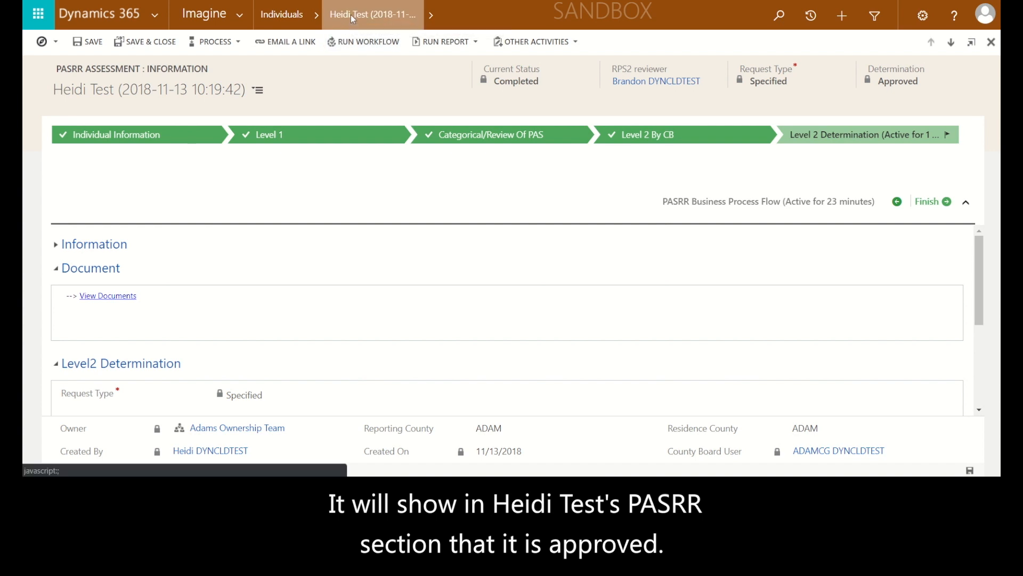
Return to the individual's Assessment Center and check the current status of the PAS Normal assessment in the PASRR list
click(306, 15)
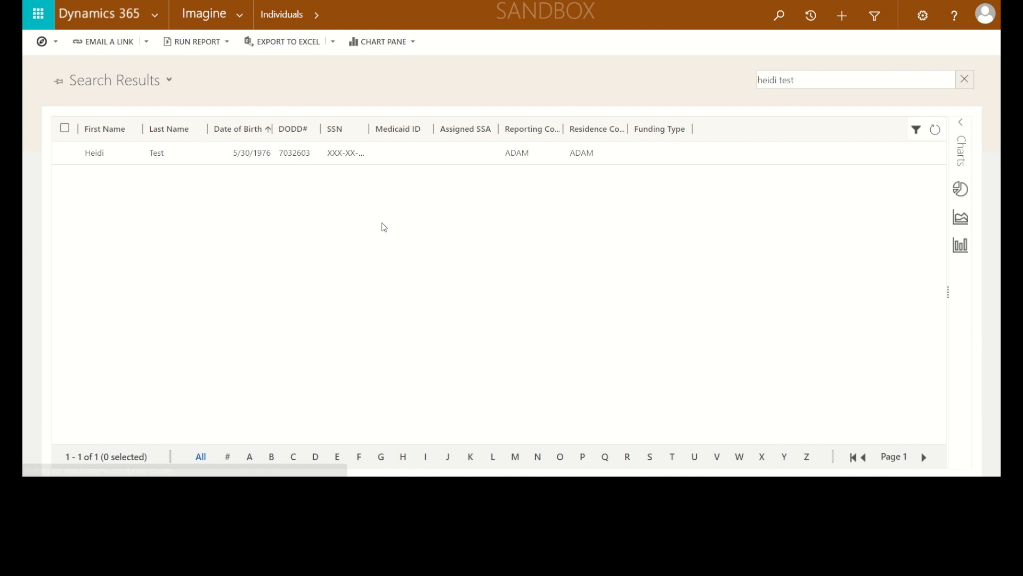
double_click(411, 157)
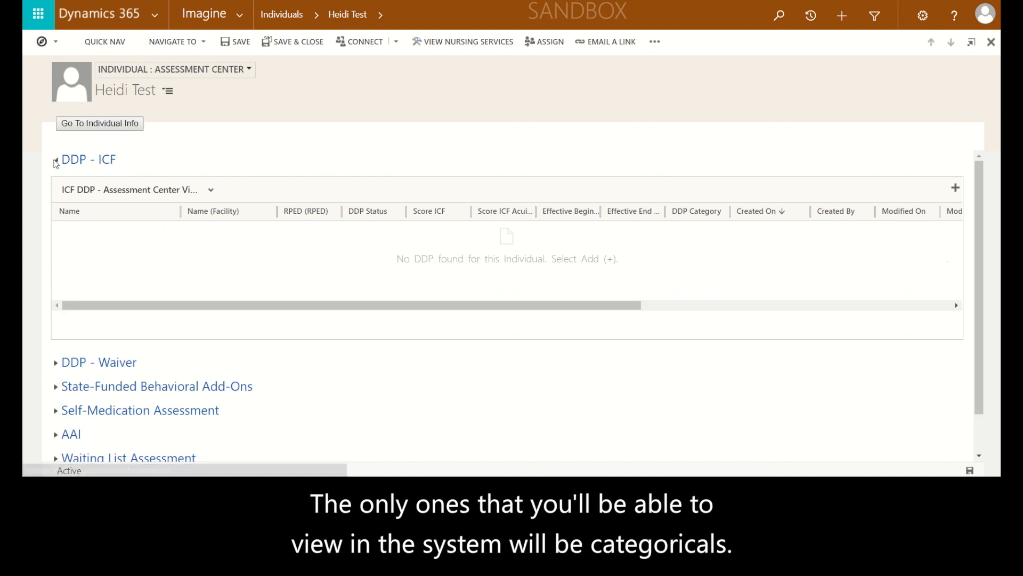
click(57, 160)
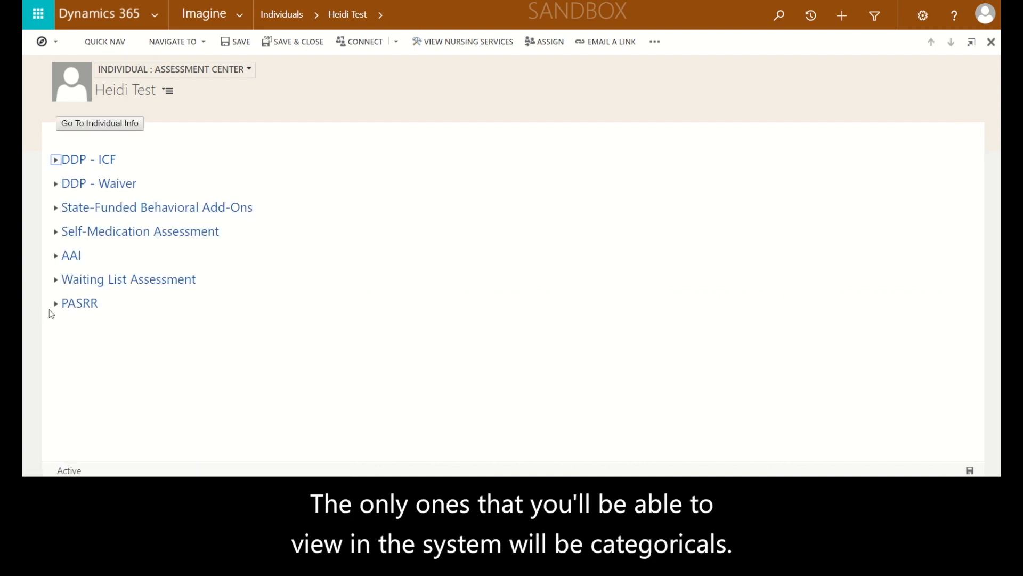
click(56, 305)
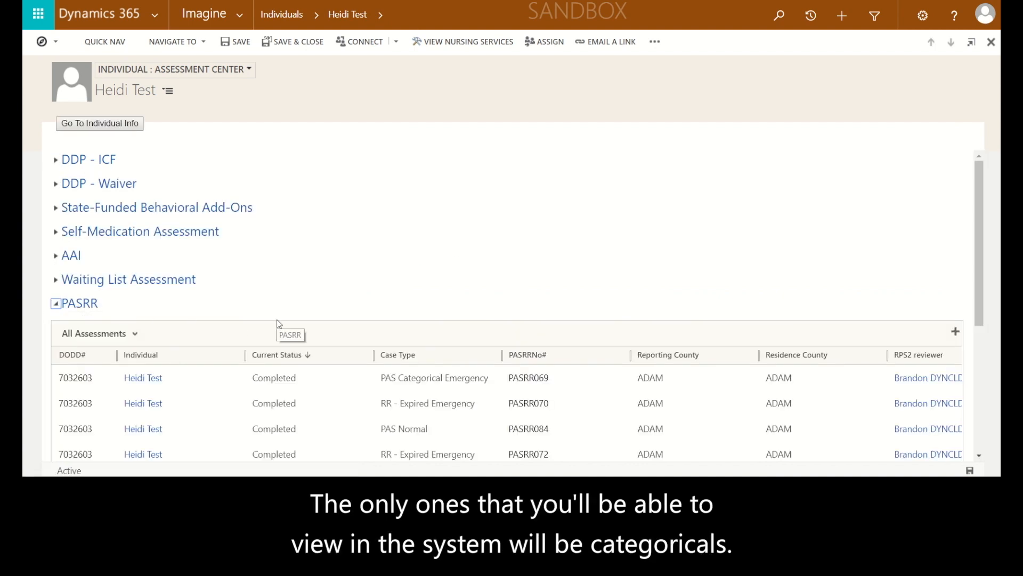
scroll(280, 324, down, 3)
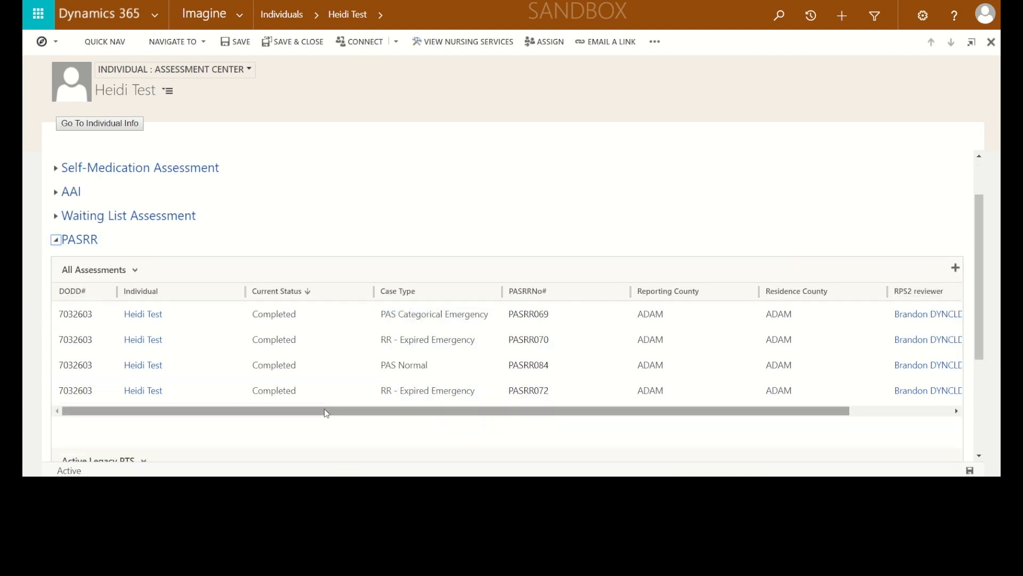
drag(324, 408, 471, 420)
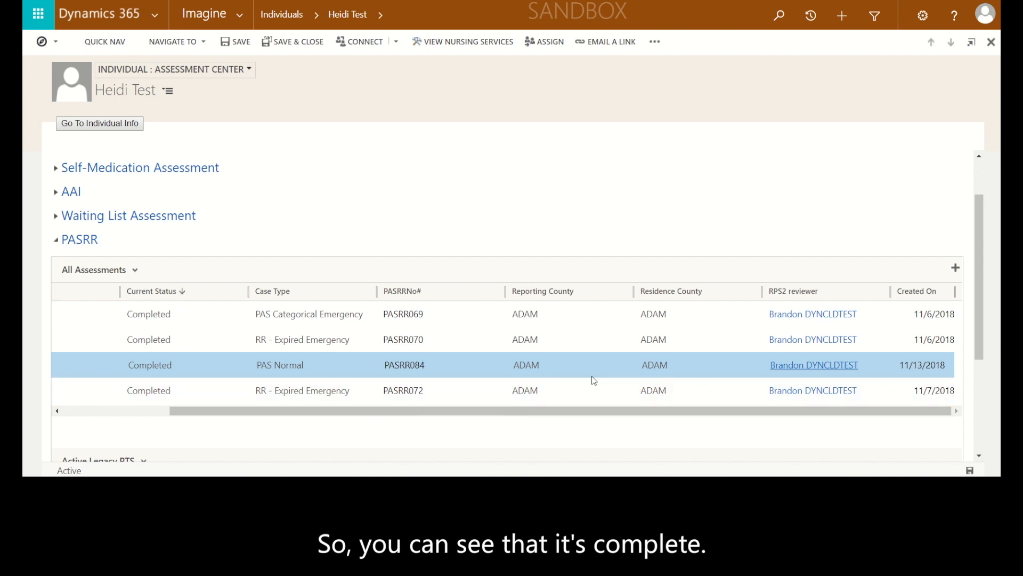
drag(541, 416, 408, 415)
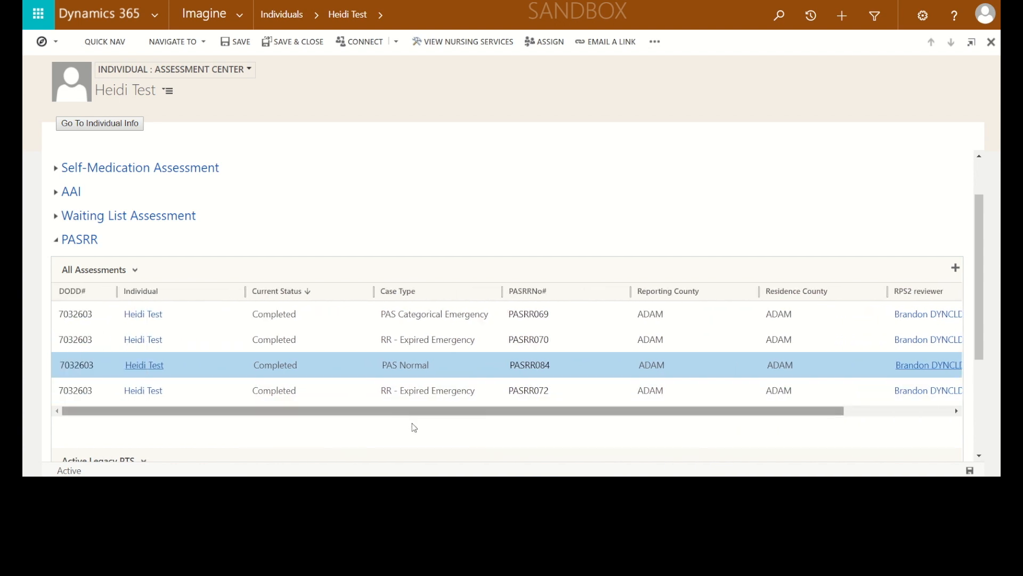